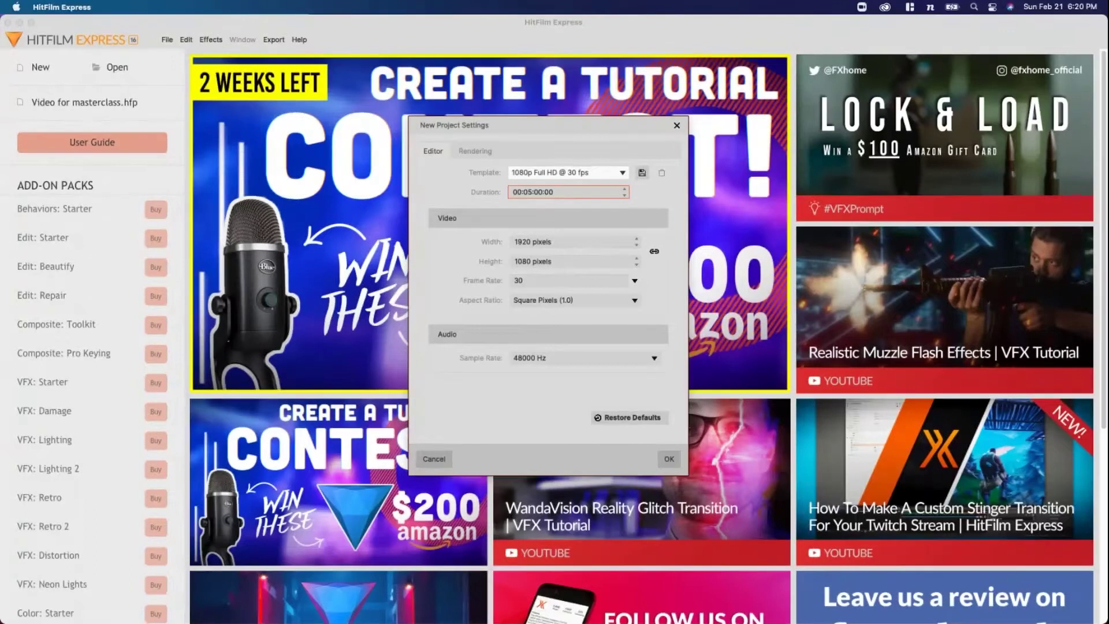
# - Create the new project with the 1080p Full HD @ 23.976 fps template
pyautogui.click(623, 173)
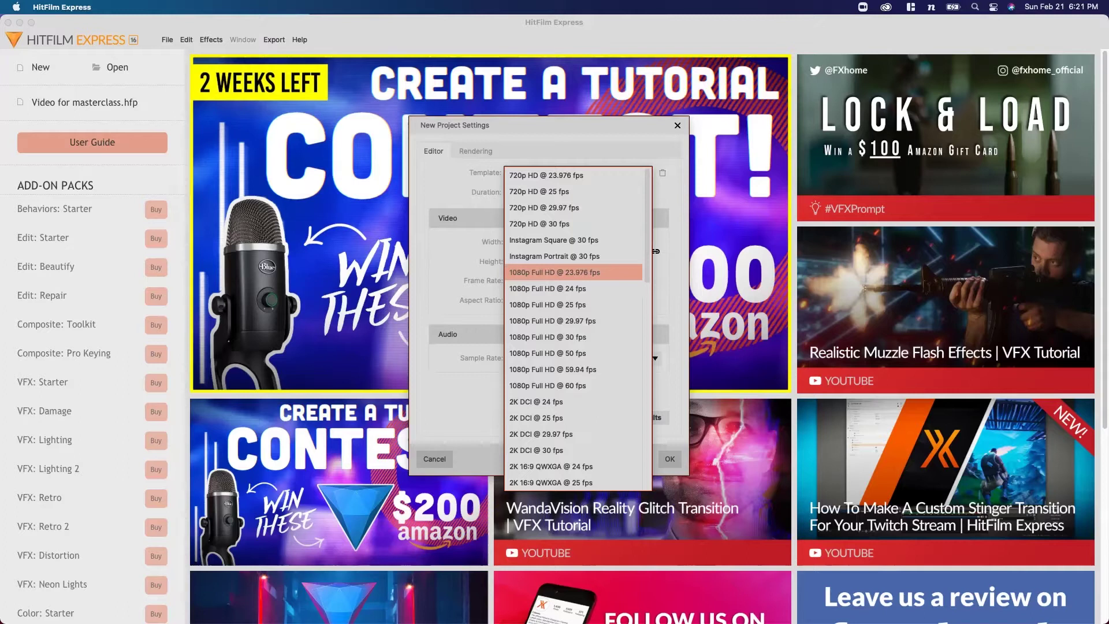
pyautogui.press('Return')
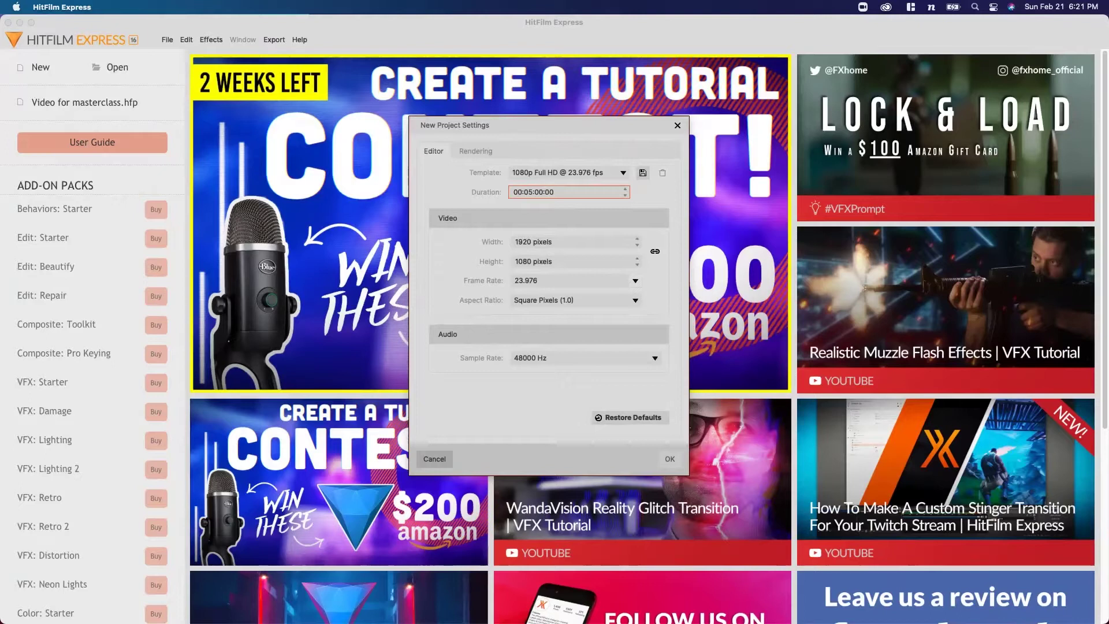
pyautogui.press('Return')
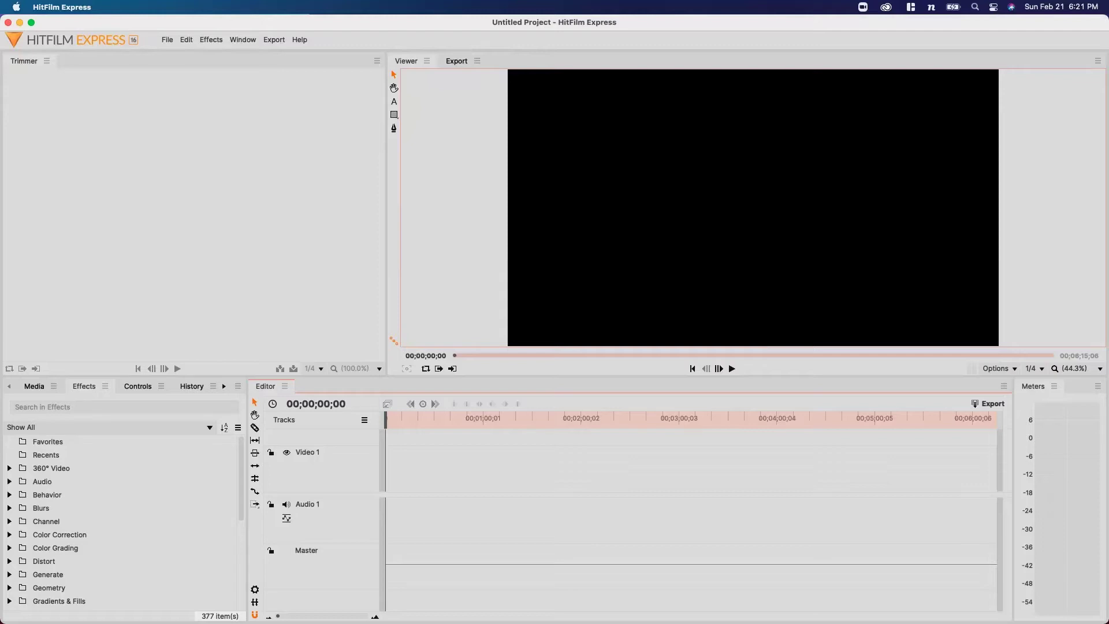
# - Import Video for Slow Mo.MP4 and 20210221_180535.mp4 from the Week 3 Masterclass folder in Finder into the project media
pyautogui.click(35, 386)
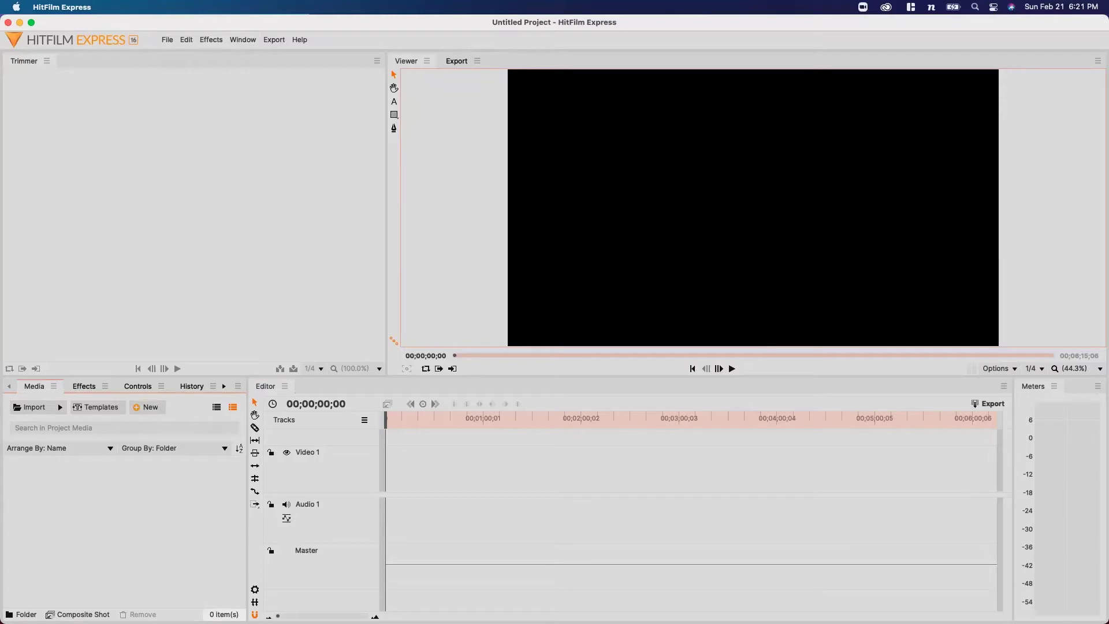
pyautogui.press('super+Tab')
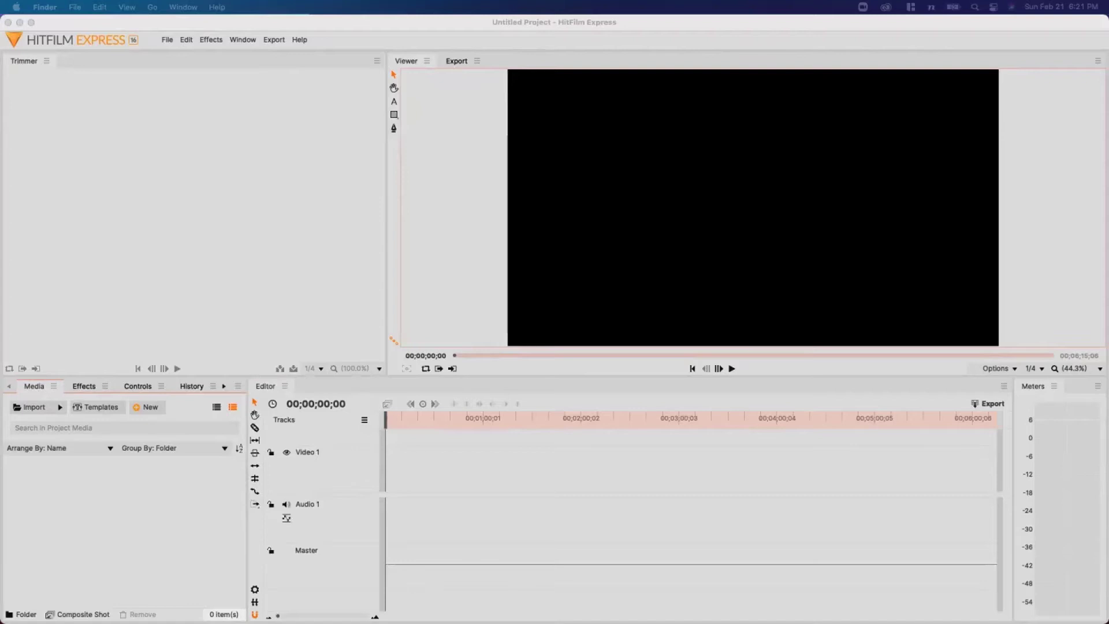
pyautogui.moveTo(624, 116); pyautogui.dragTo(732, 130)
pyautogui.moveTo(777, 261); pyautogui.dragTo(570, 165)
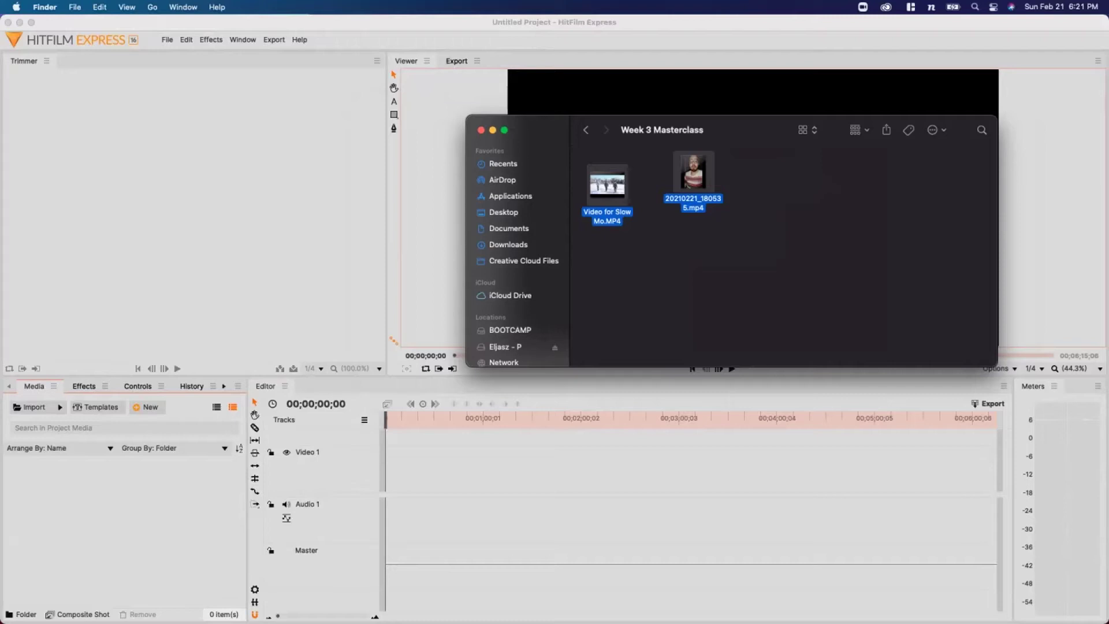
pyautogui.moveTo(693, 173); pyautogui.dragTo(144, 479)
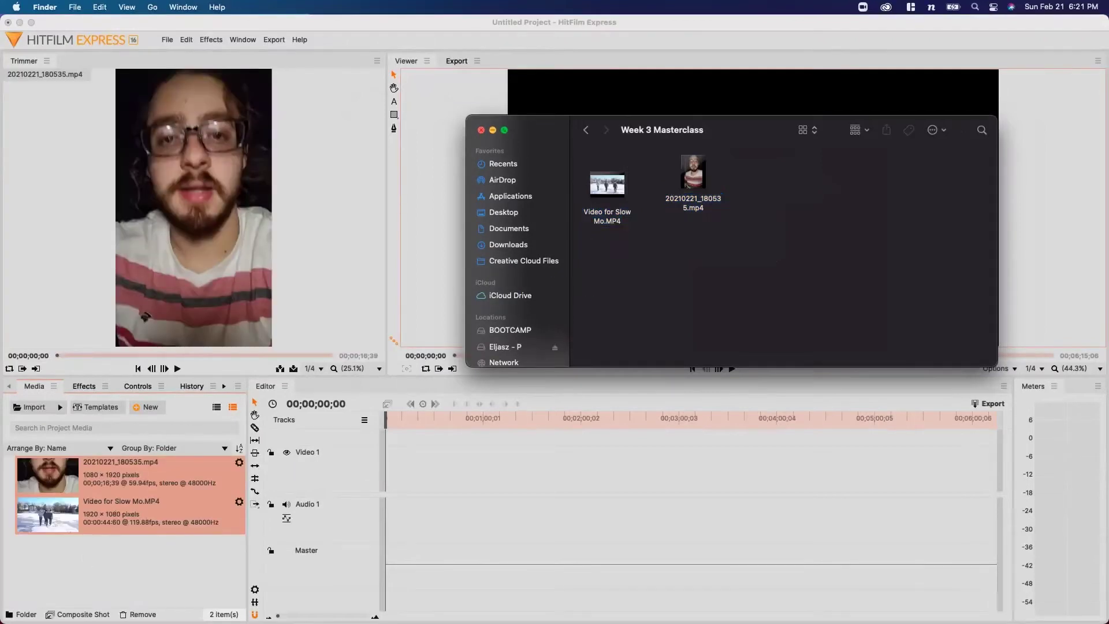
pyautogui.click(146, 316)
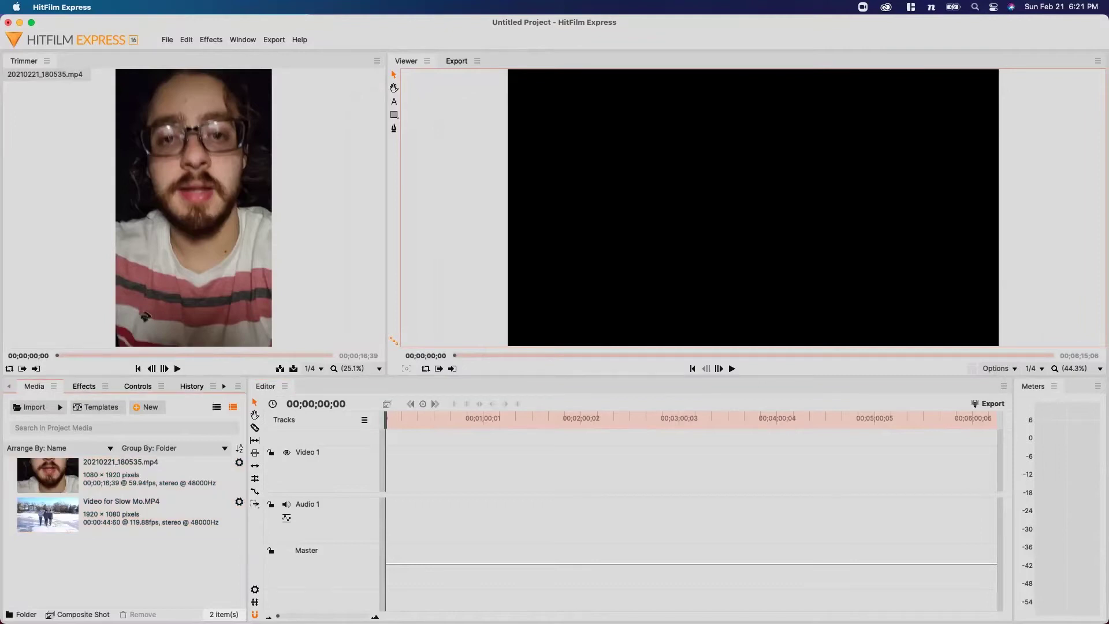
# - Add Video for Slow Mo.MP4 to the timeline, keeping the existing sequence settings, and align it with the timeline start
pyautogui.moveTo(386, 420)
pyautogui.mouseDown()
pyautogui.moveTo(494, 419)
pyautogui.moveTo(386, 420)
pyautogui.mouseUp()
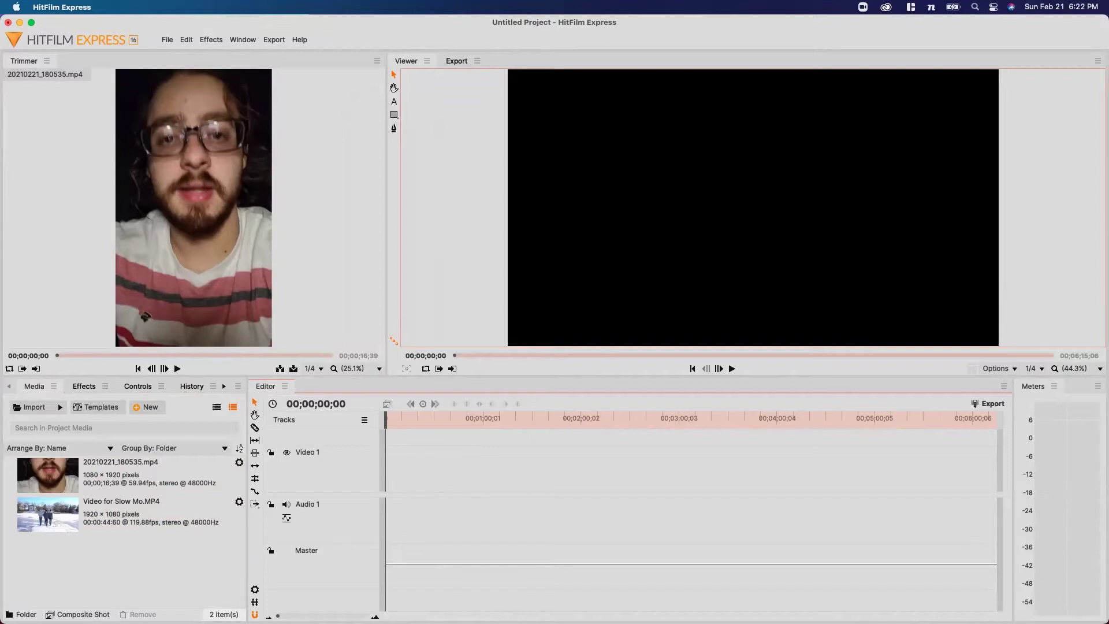
pyautogui.click(129, 515)
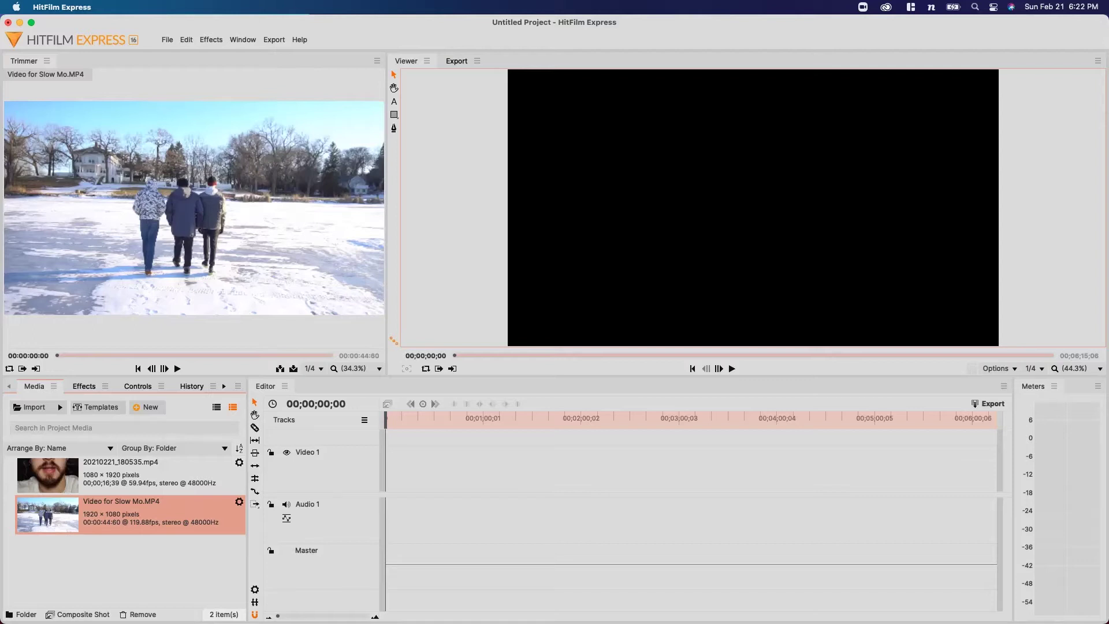
pyautogui.moveTo(48, 515); pyautogui.dragTo(433, 497)
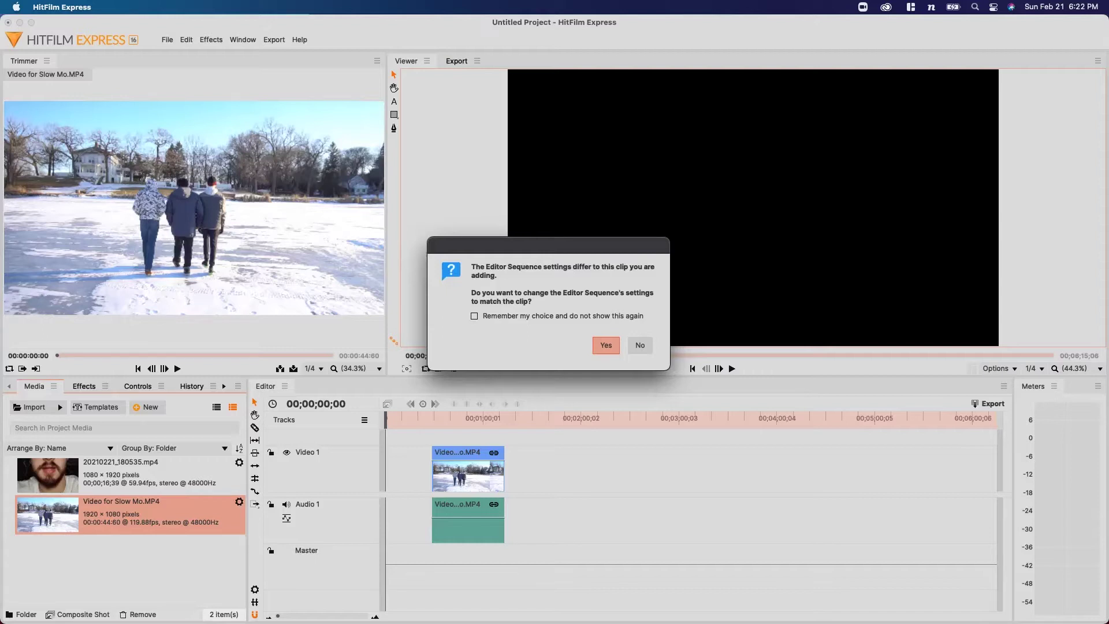
pyautogui.press('Return')
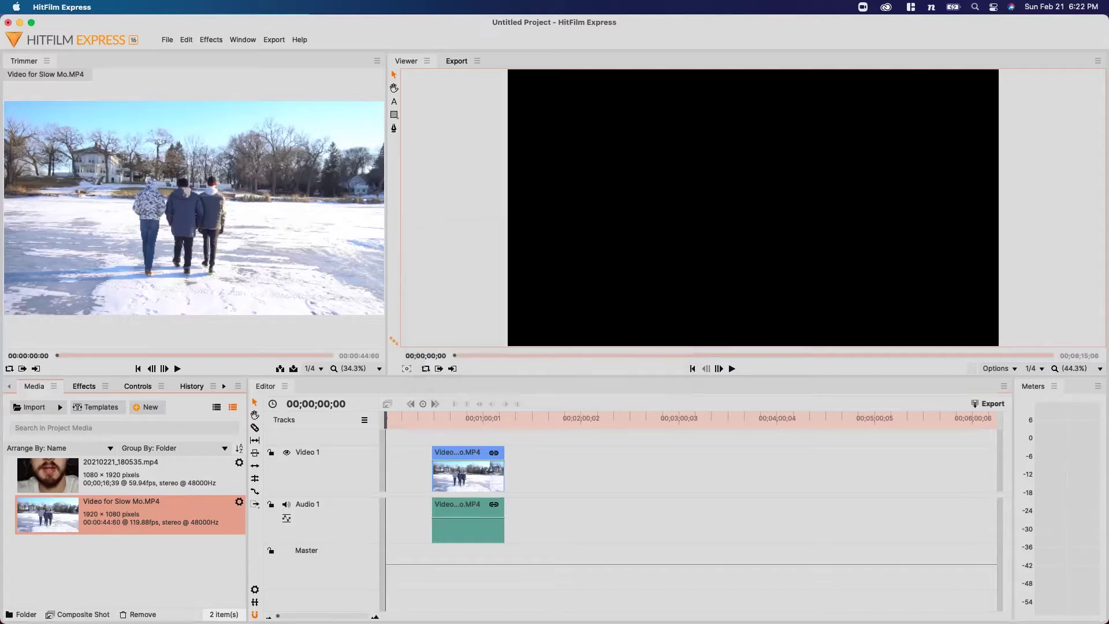
pyautogui.moveTo(467, 479); pyautogui.dragTo(421, 479)
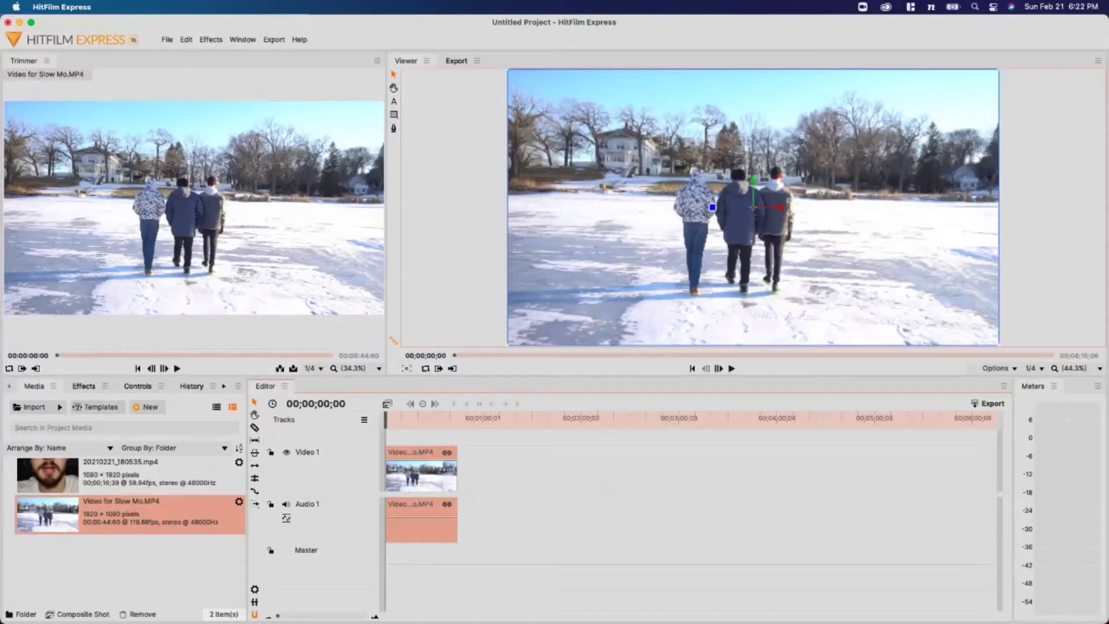
# - Play and scrub through the opening seconds of the timeline clip to check its motion at normal speed
pyautogui.press('space')
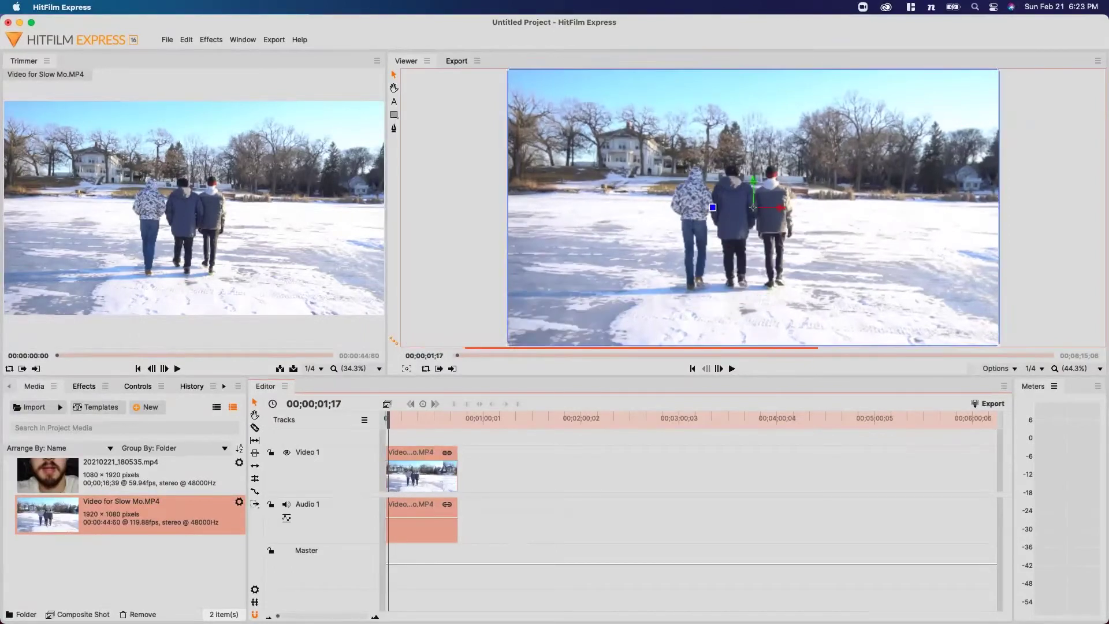
pyautogui.click(1034, 368)
pyautogui.press('Escape')
pyautogui.moveTo(387, 417)
pyautogui.mouseDown()
pyautogui.moveTo(431, 417)
pyautogui.moveTo(399, 418)
pyautogui.mouseUp()
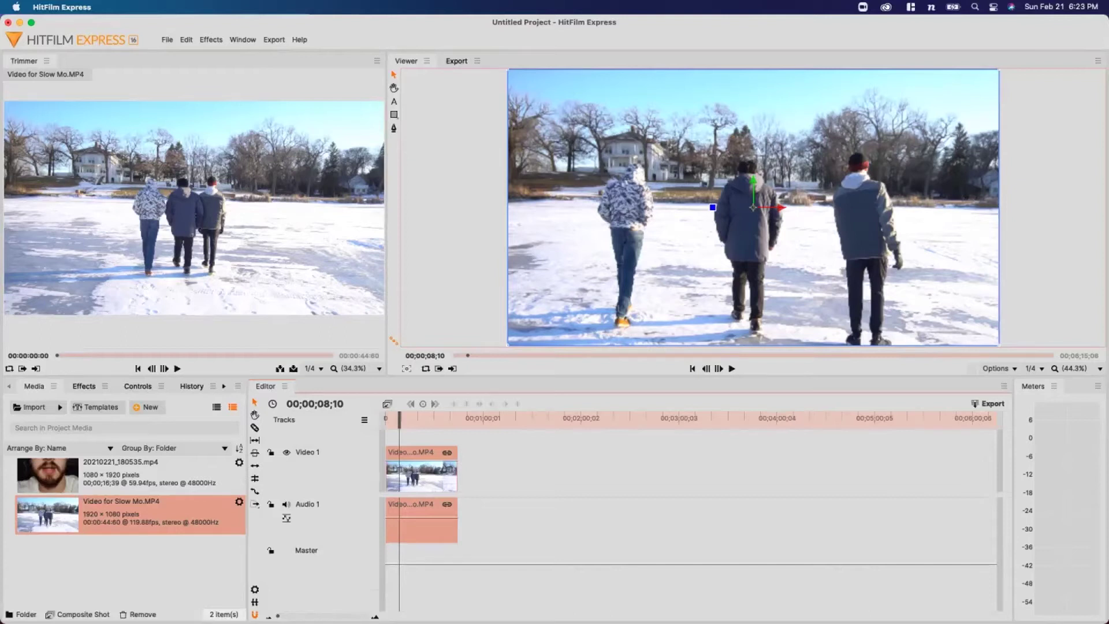
pyautogui.moveTo(399, 419)
pyautogui.mouseDown()
pyautogui.moveTo(421, 418)
pyautogui.moveTo(386, 418)
pyautogui.mouseUp()
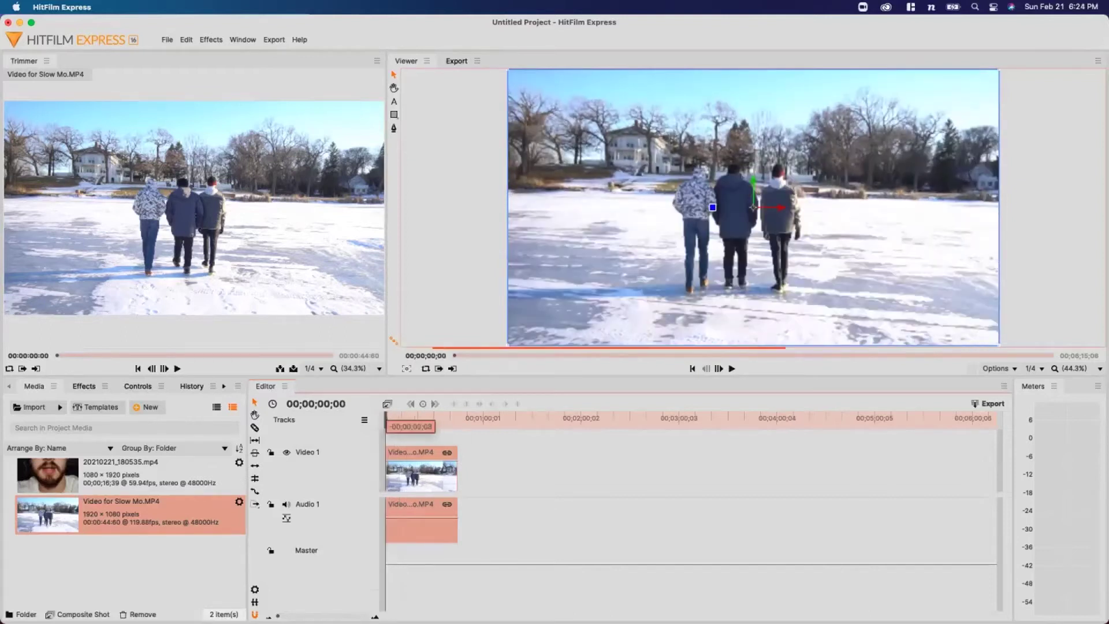
pyautogui.press('space')
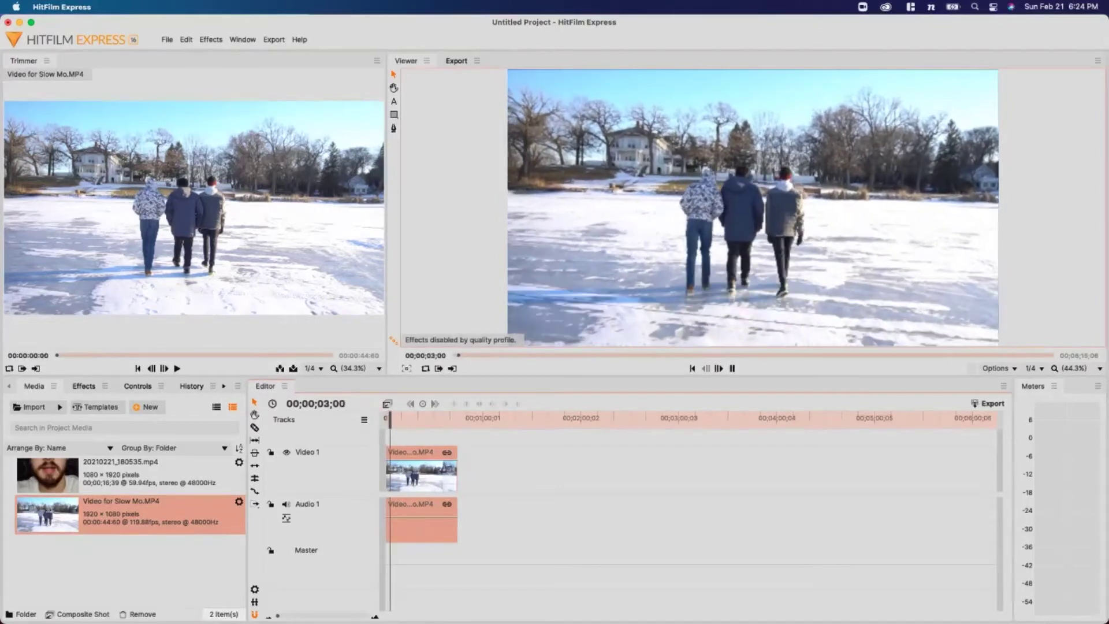
pyautogui.press('space')
# - Undo the clip's move and its placement on the timeline, and deselect it in the project media
pyautogui.press('super+z')
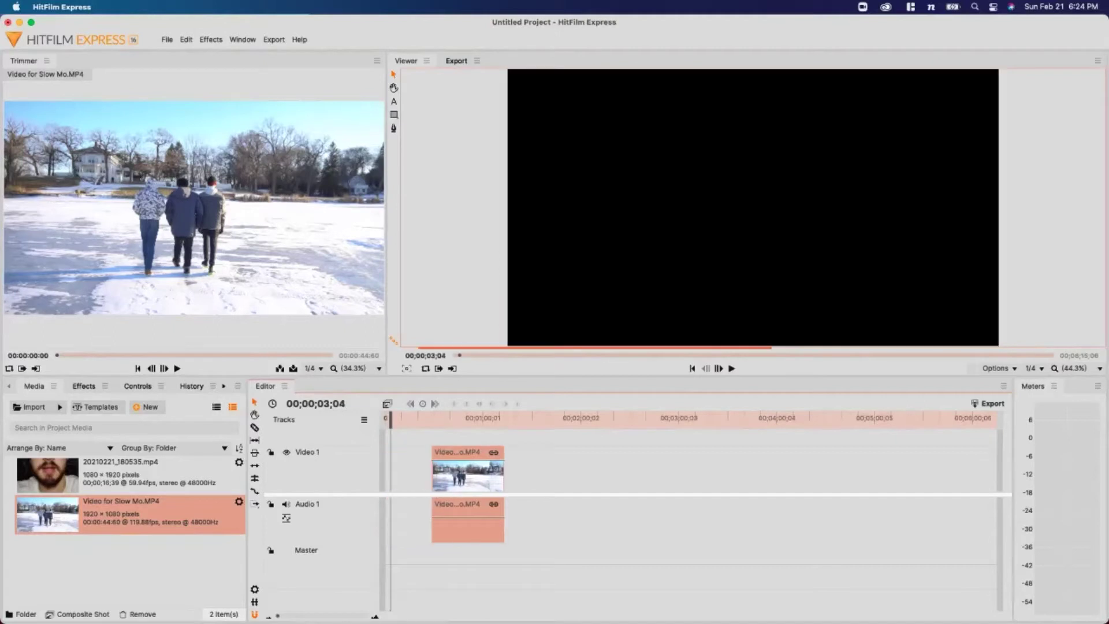
pyautogui.press('super+z')
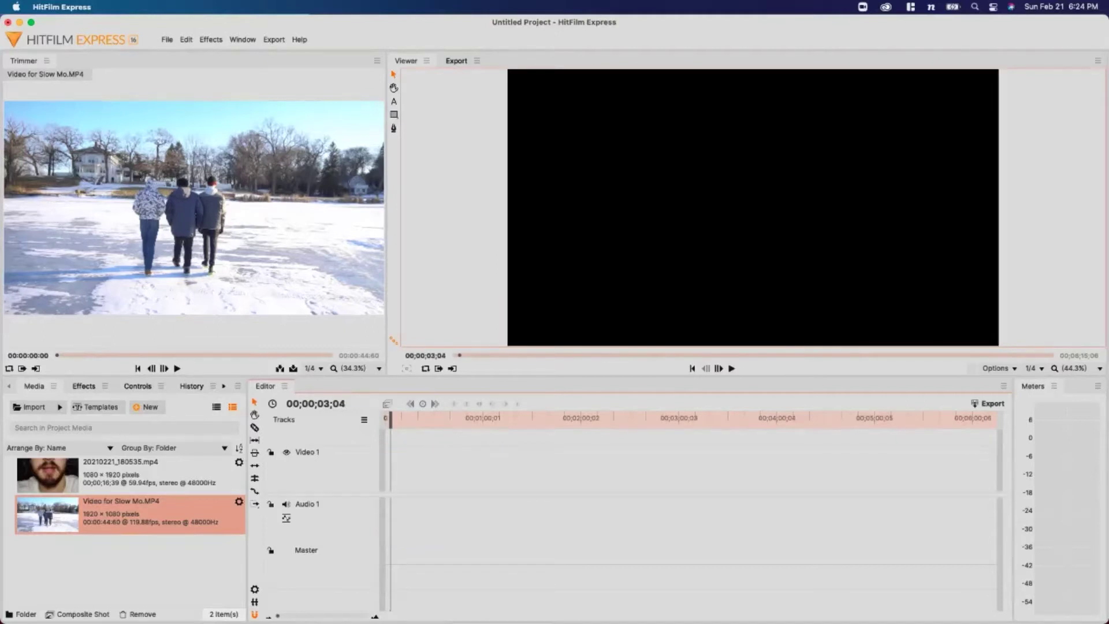
pyautogui.click(130, 569)
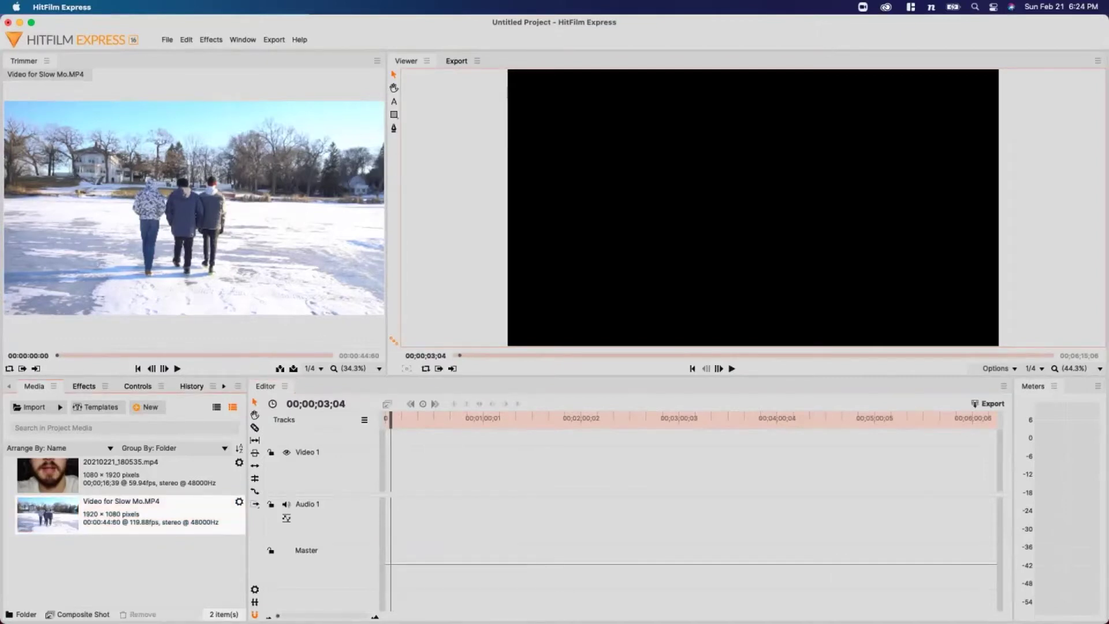
# - Override the file frame rate of Video for Slow Mo.MP4 in its media properties, setting it to 23.976
pyautogui.click(239, 502)
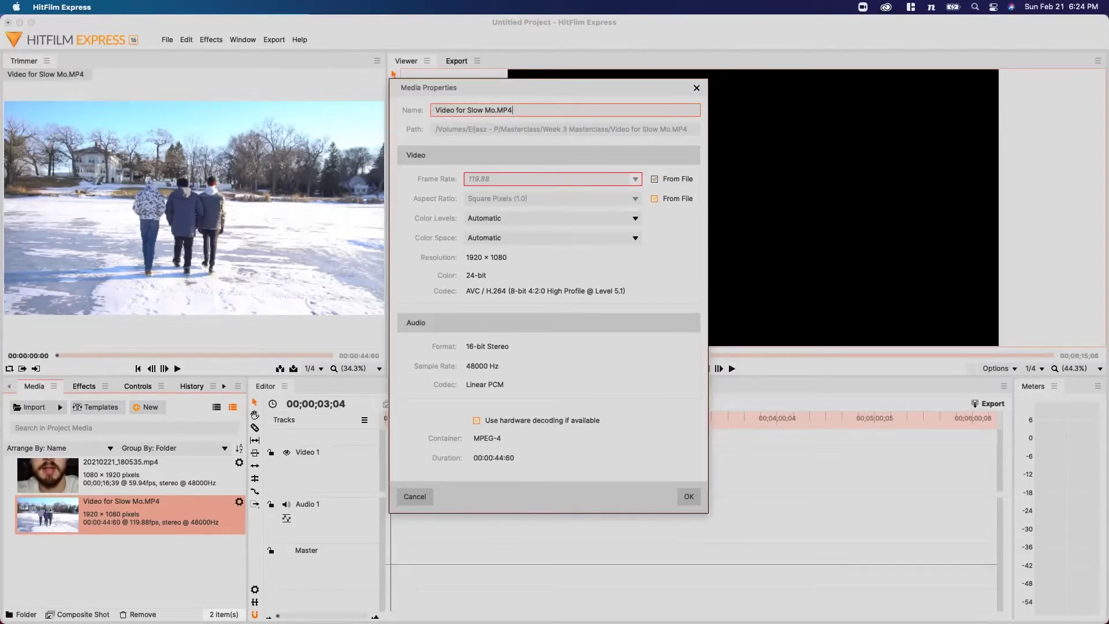
pyautogui.click(655, 178)
pyautogui.click(635, 178)
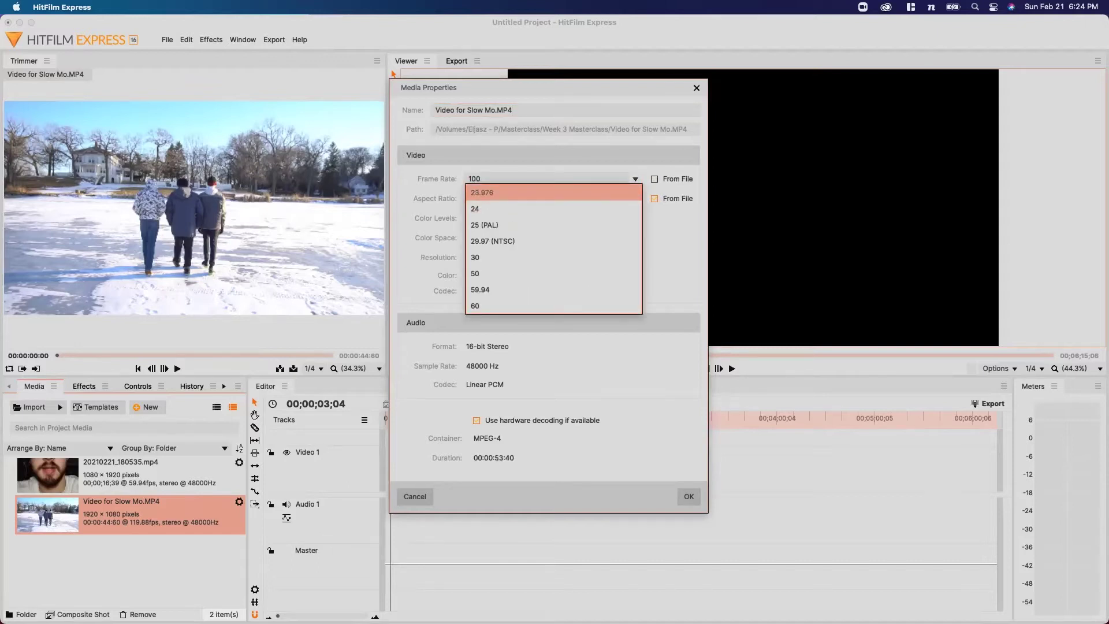
pyautogui.press('Return')
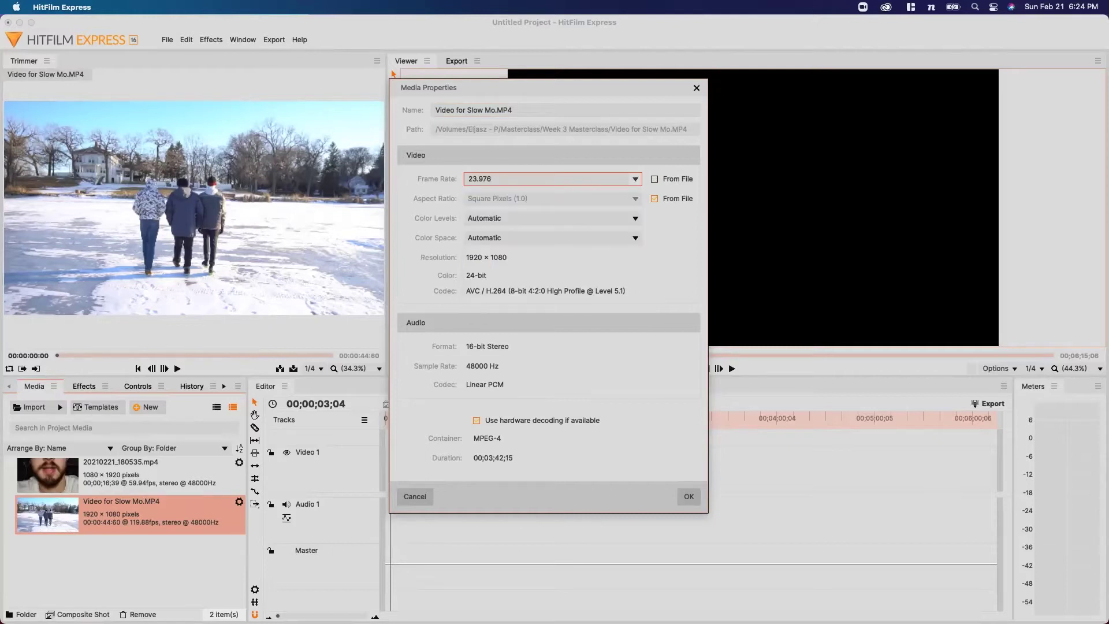
pyautogui.press('Return')
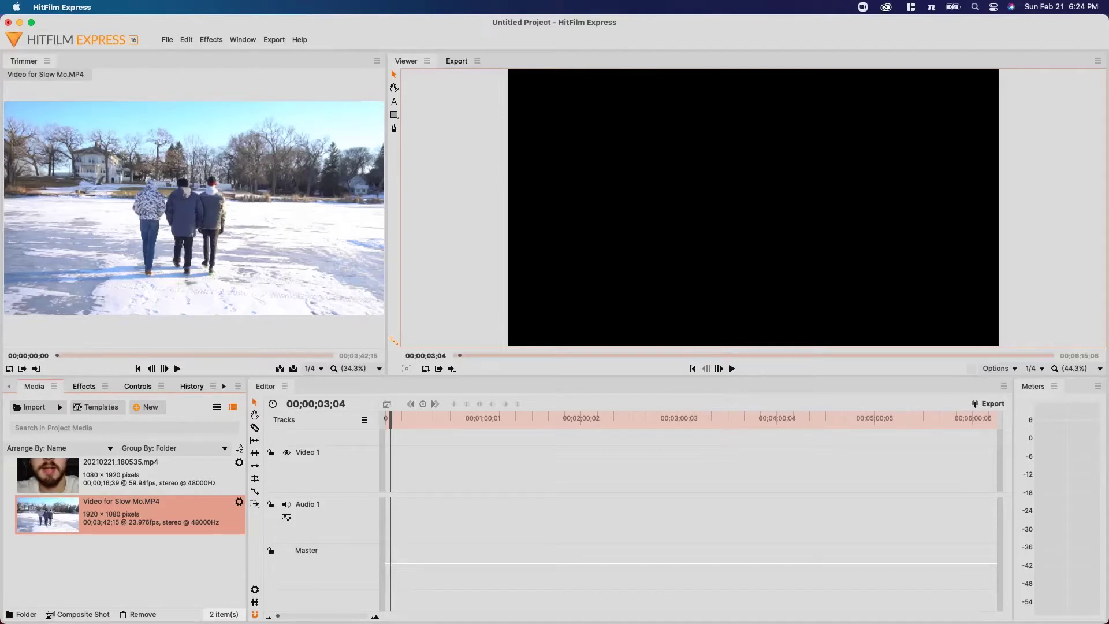
# - Place the reinterpreted slow-motion clip at the start of the timeline and play back its opening seconds
pyautogui.moveTo(47, 514); pyautogui.dragTo(386, 498)
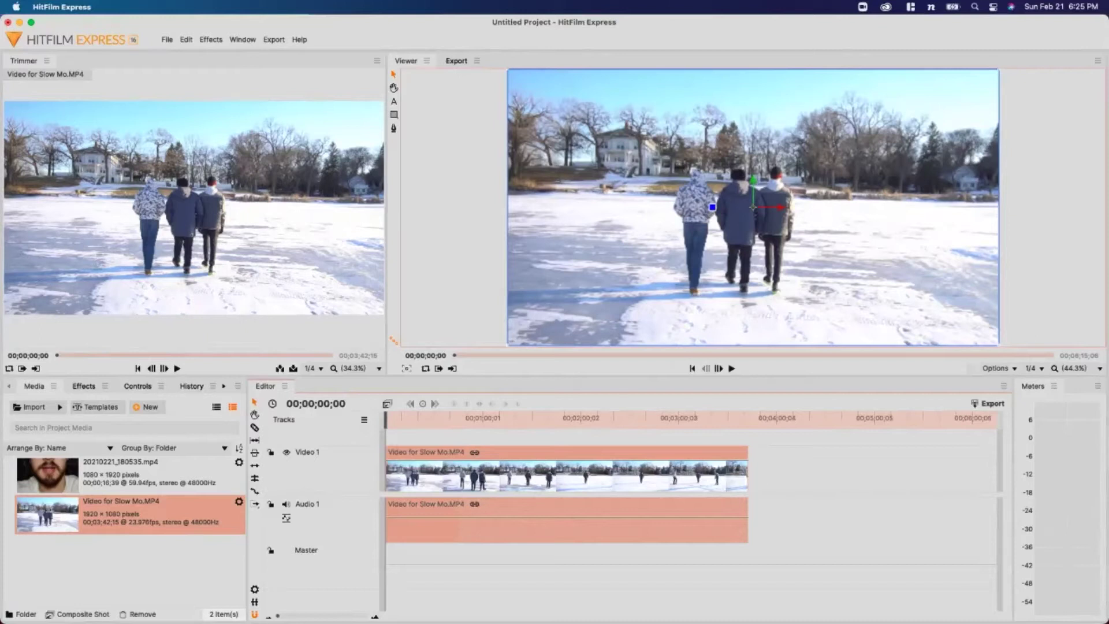
pyautogui.press('Escape')
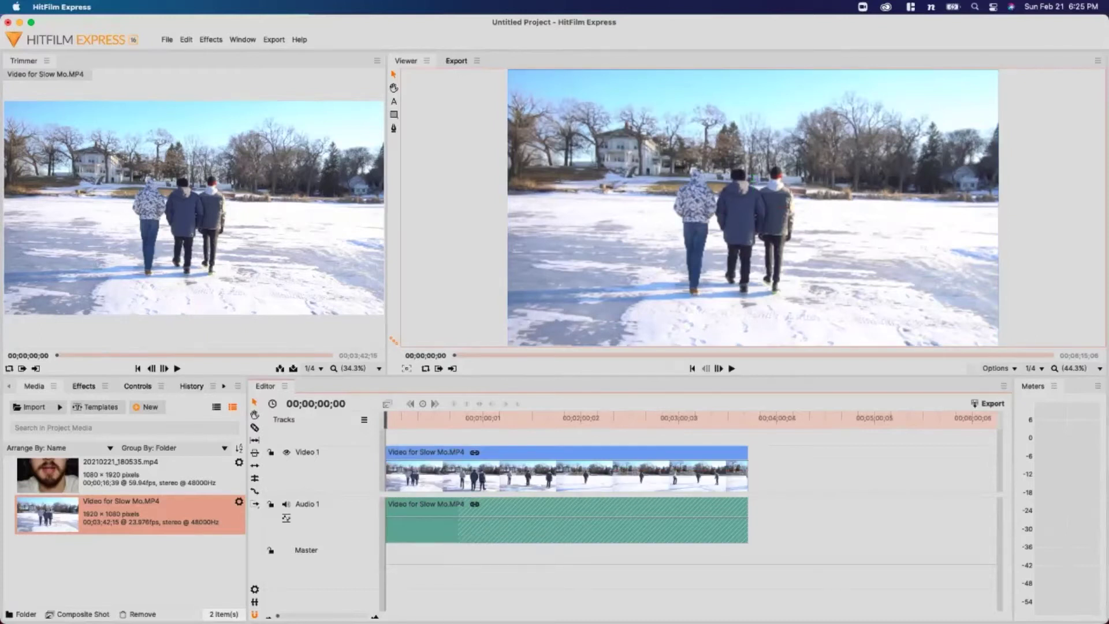
pyautogui.press('space')
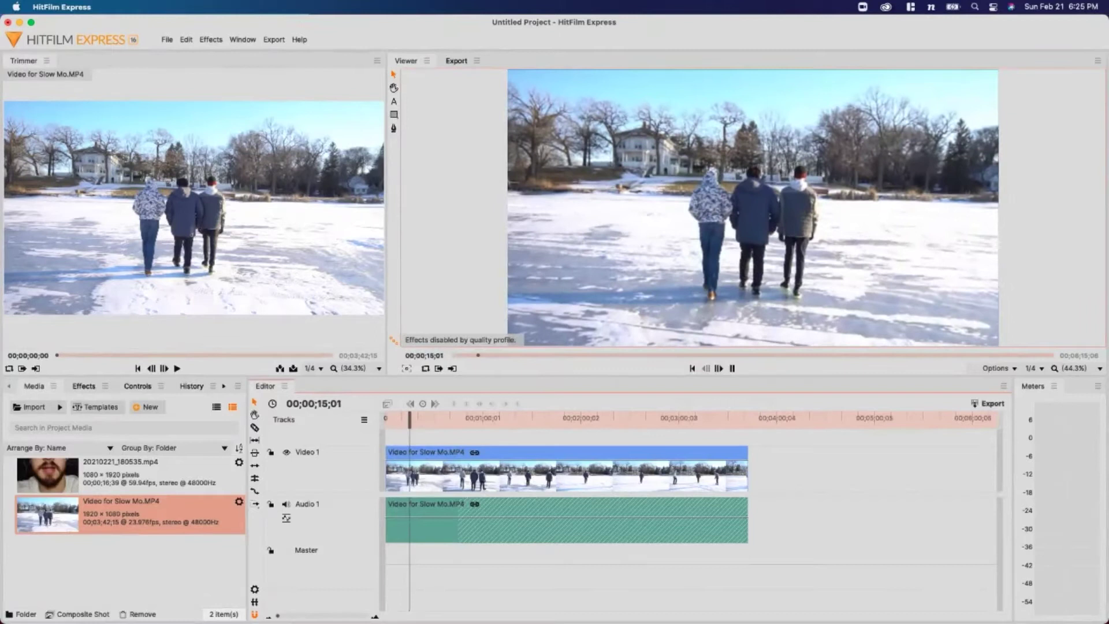
pyautogui.press('space')
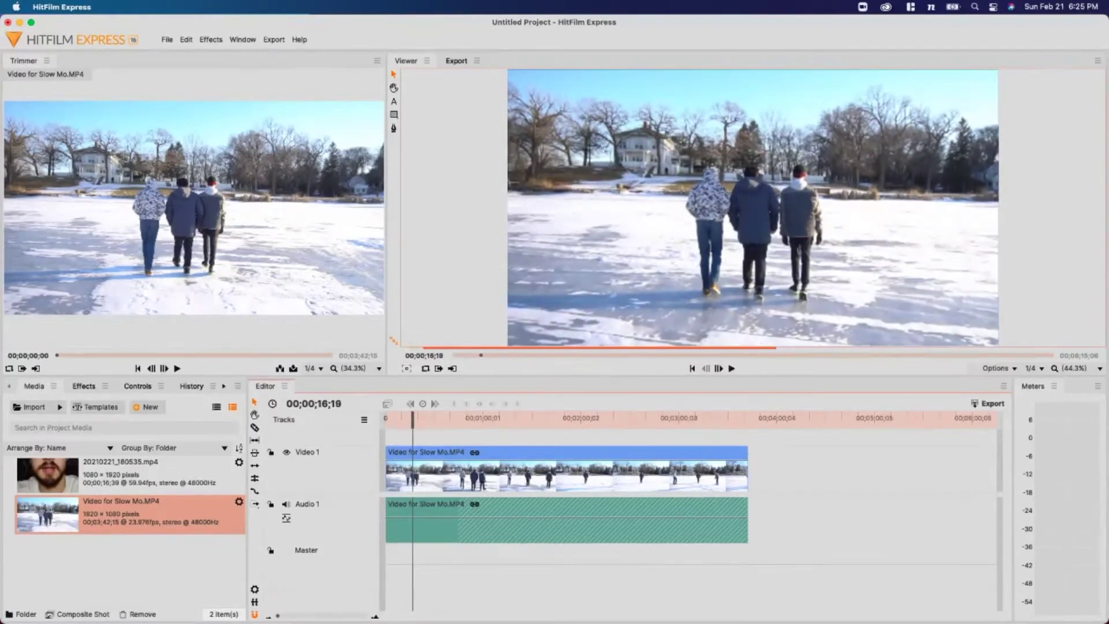
# - Try speeding the timeline clip up to about five times its speed with Speed/Duration
pyautogui.click(524, 519)
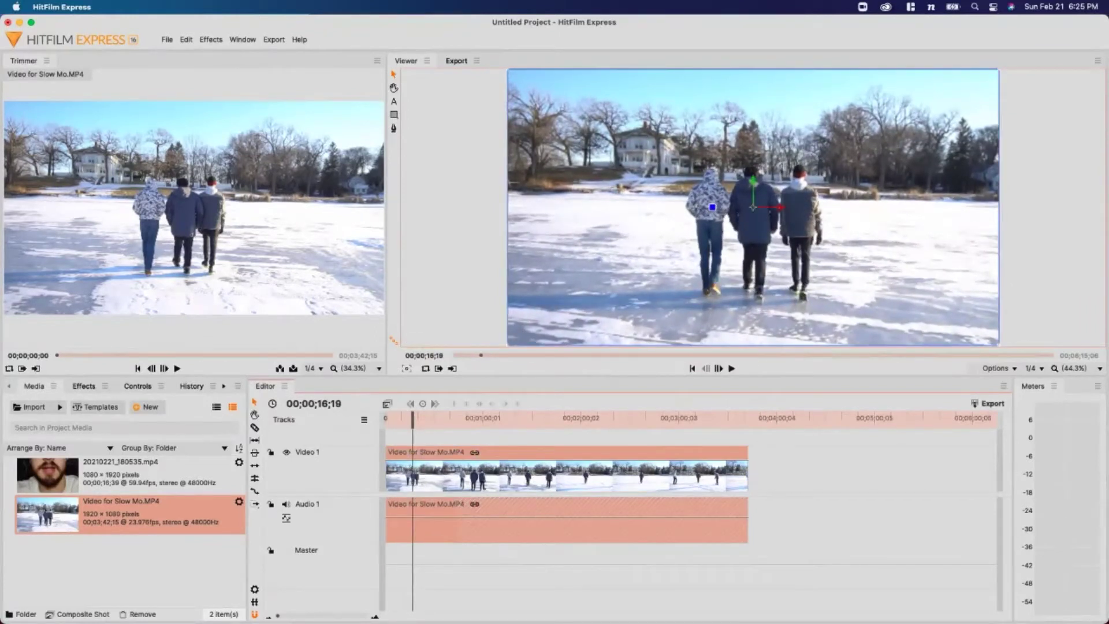
pyautogui.rightClick(524, 478)
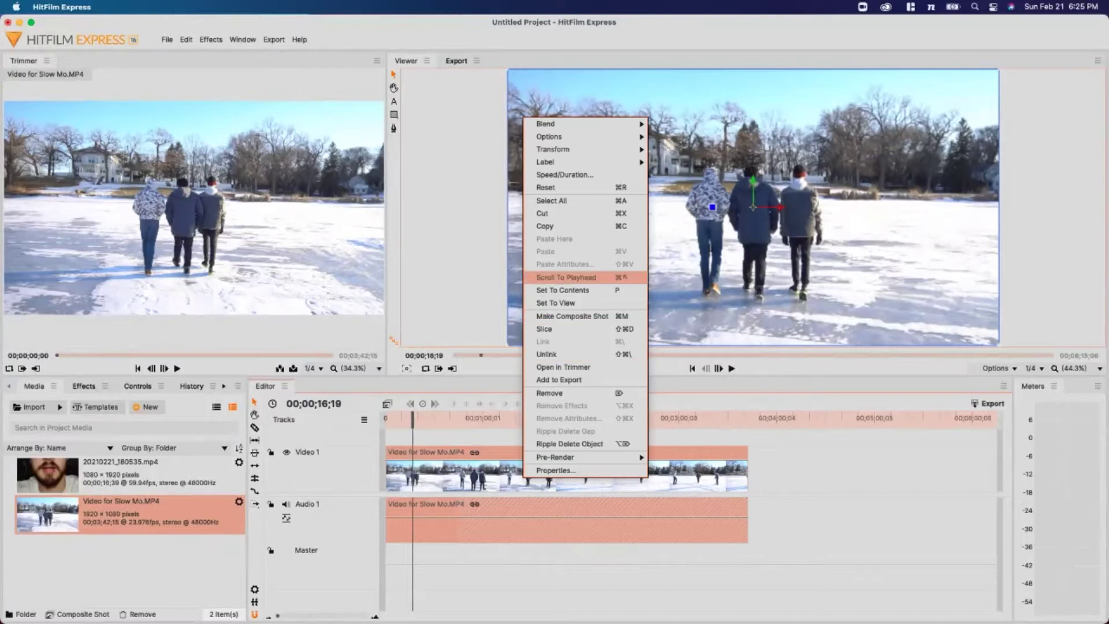
pyautogui.moveTo(577, 457)
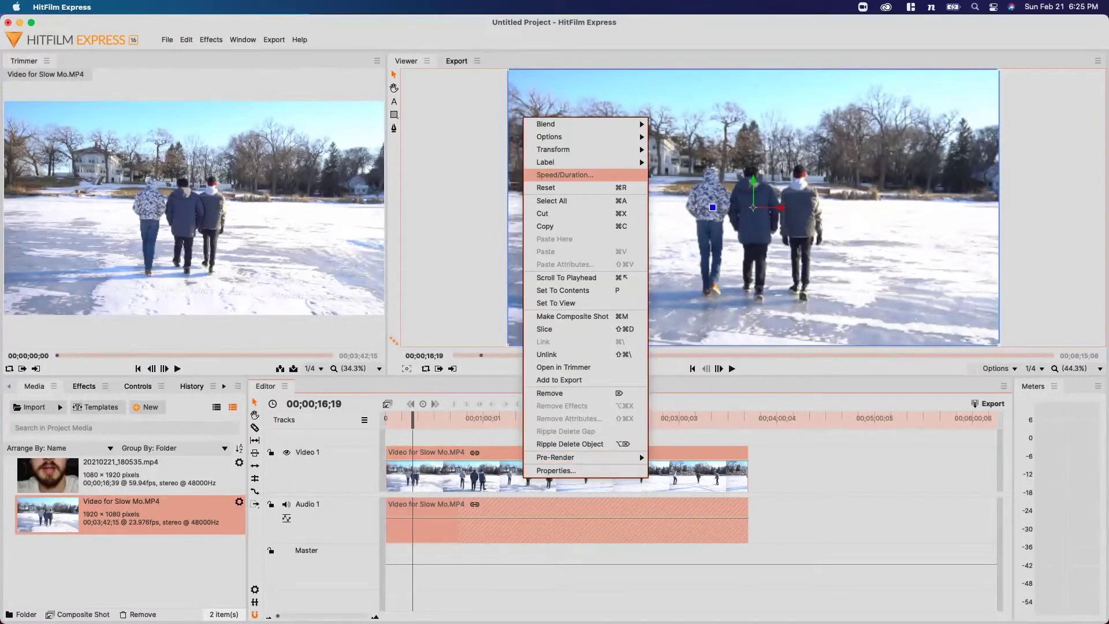
pyautogui.click(565, 175)
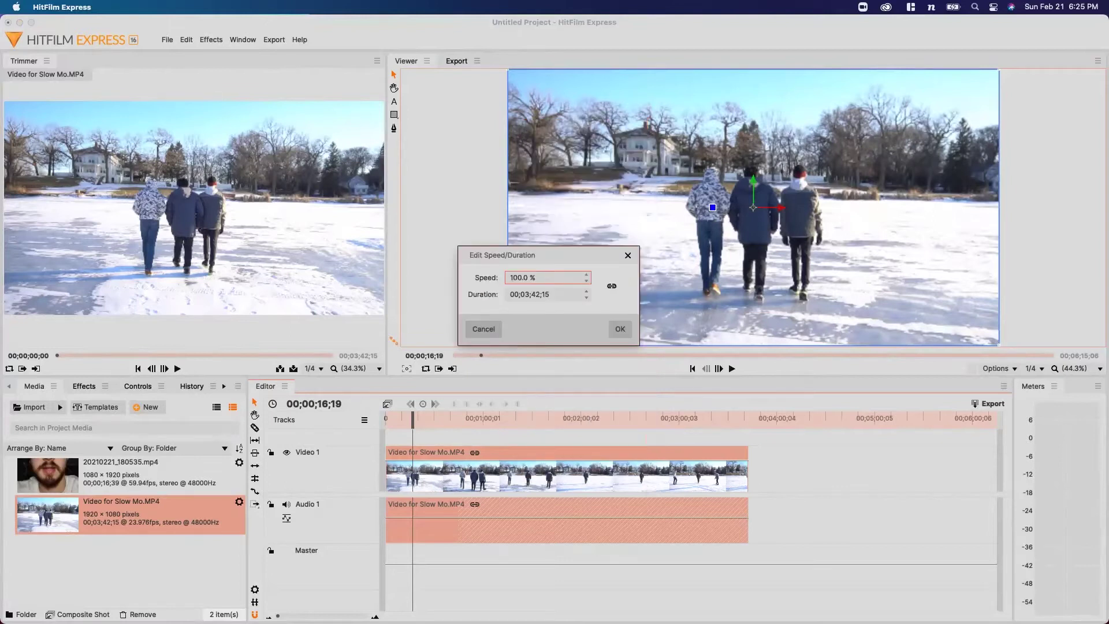
pyautogui.click(523, 278)
pyautogui.write('500')
pyautogui.press('Return')
pyautogui.press('Return')
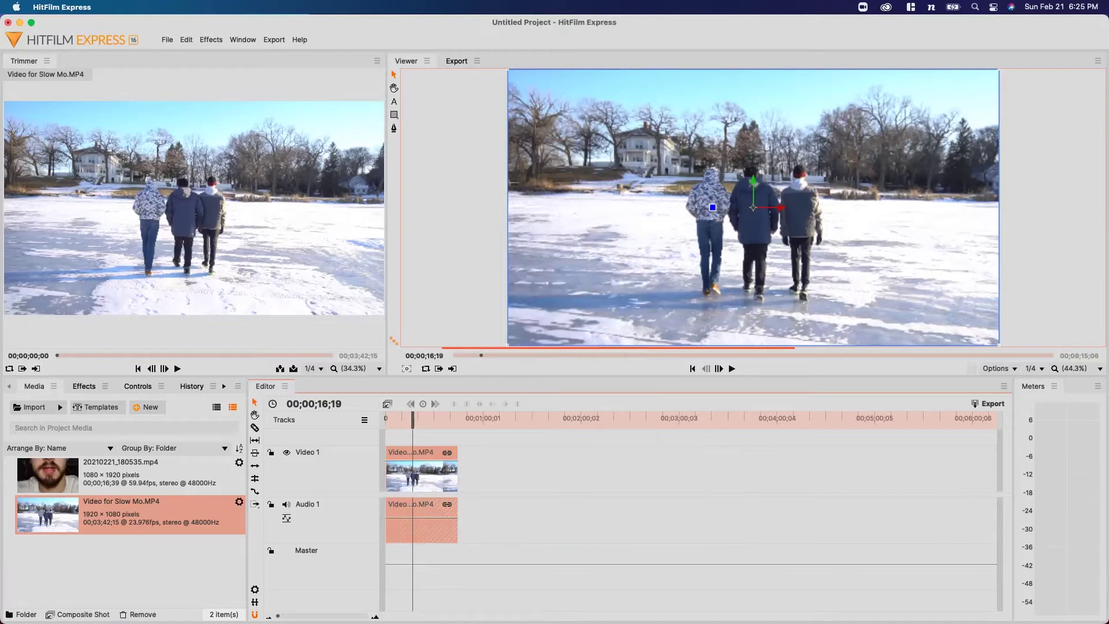
# - Undo the timeline clip's last speed change and unlink its audio from the video
pyautogui.press('super+z')
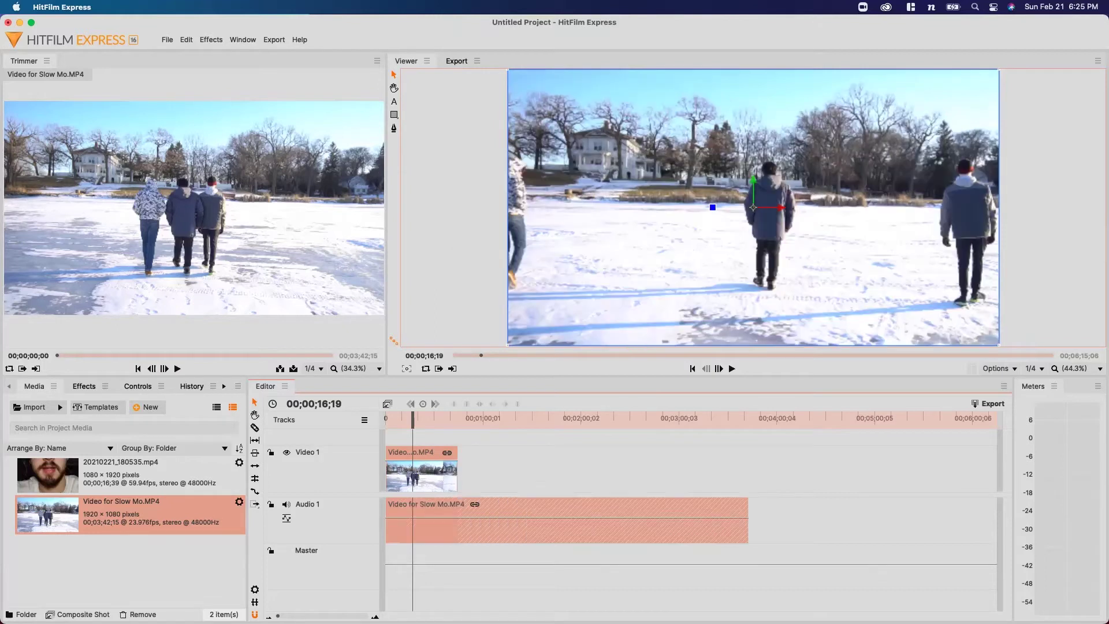
pyautogui.rightClick(457, 479)
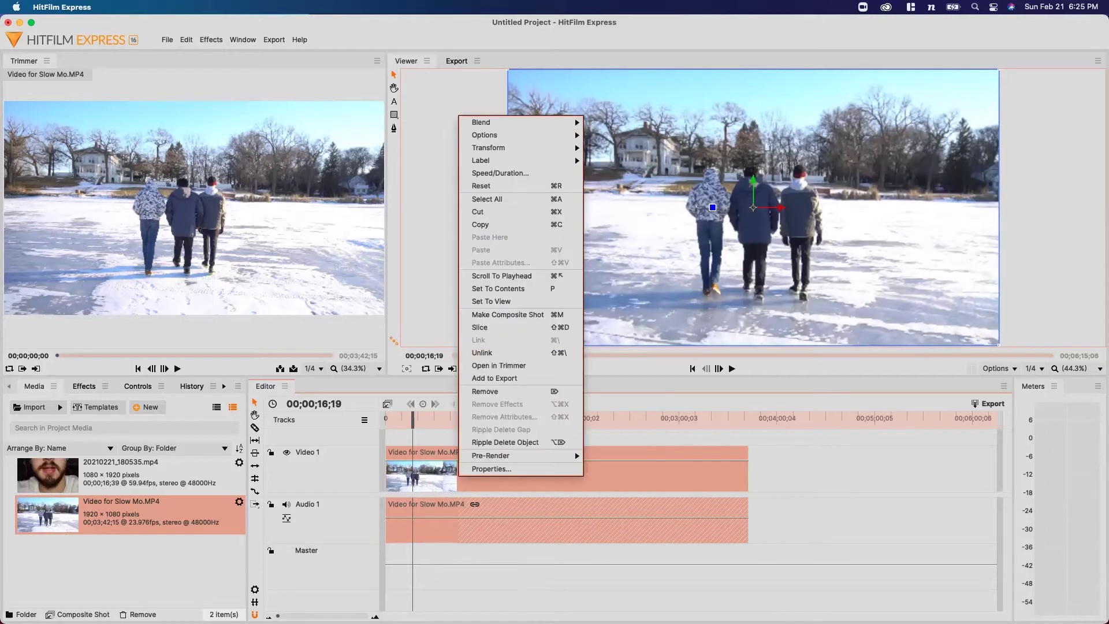
pyautogui.click(491, 353)
# - Shorten the unlinked audio clip on Audio 1 to about 45 seconds by trimming its end
pyautogui.click(785, 526)
pyautogui.click(741, 531)
pyautogui.moveTo(747, 520); pyautogui.dragTo(459, 520)
pyautogui.click(474, 476)
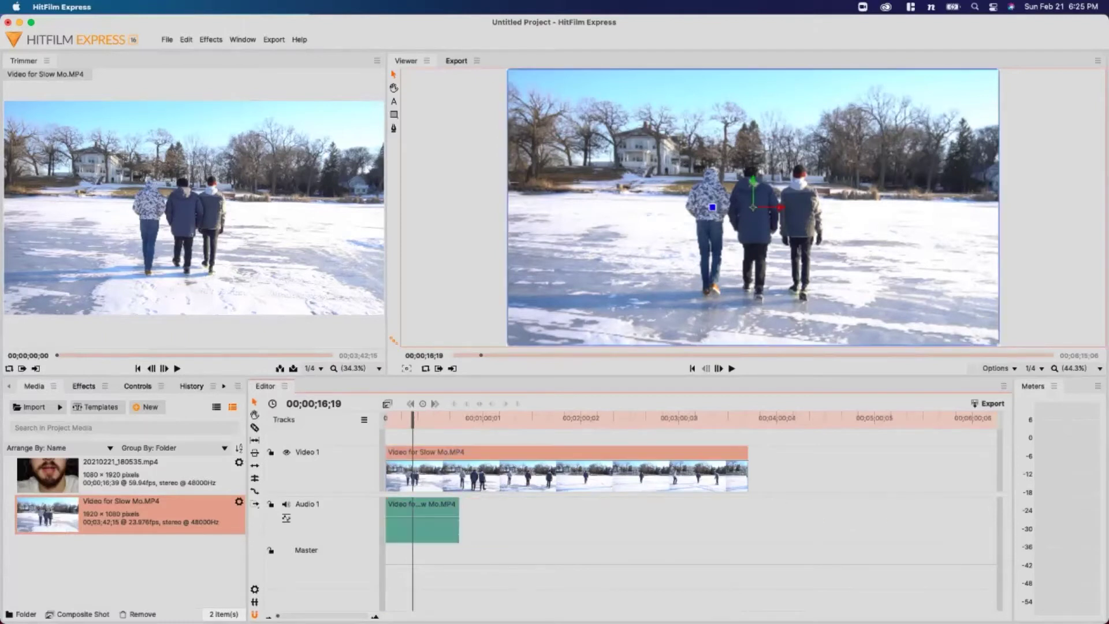
# - Set the video clip's speed to 500% in Speed/Duration
pyautogui.rightClick(510, 479)
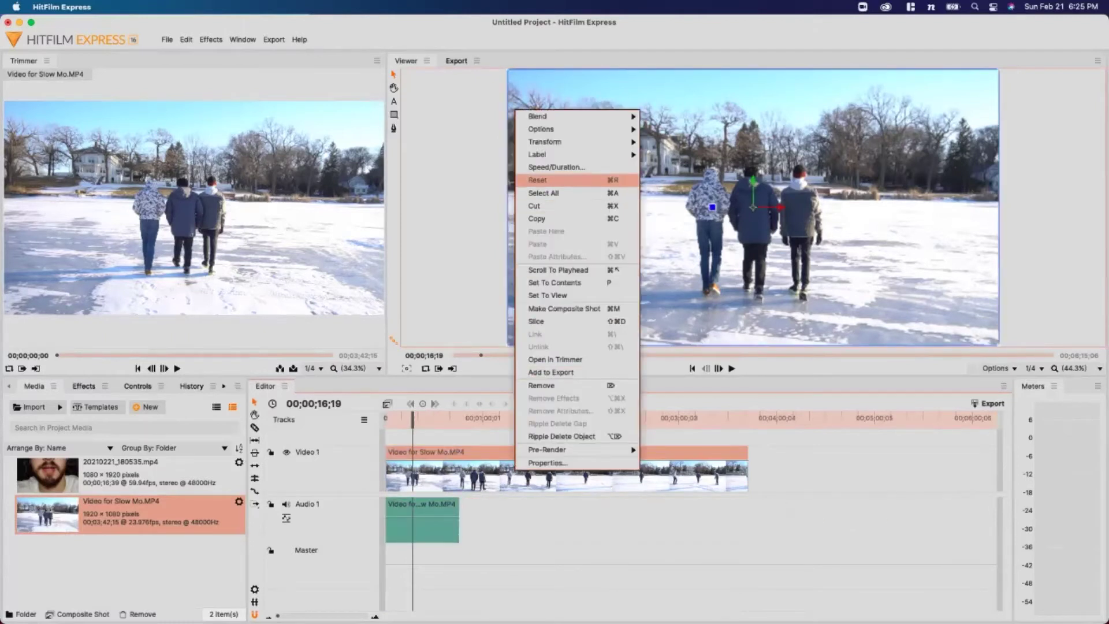
pyautogui.click(549, 166)
pyautogui.click(523, 277)
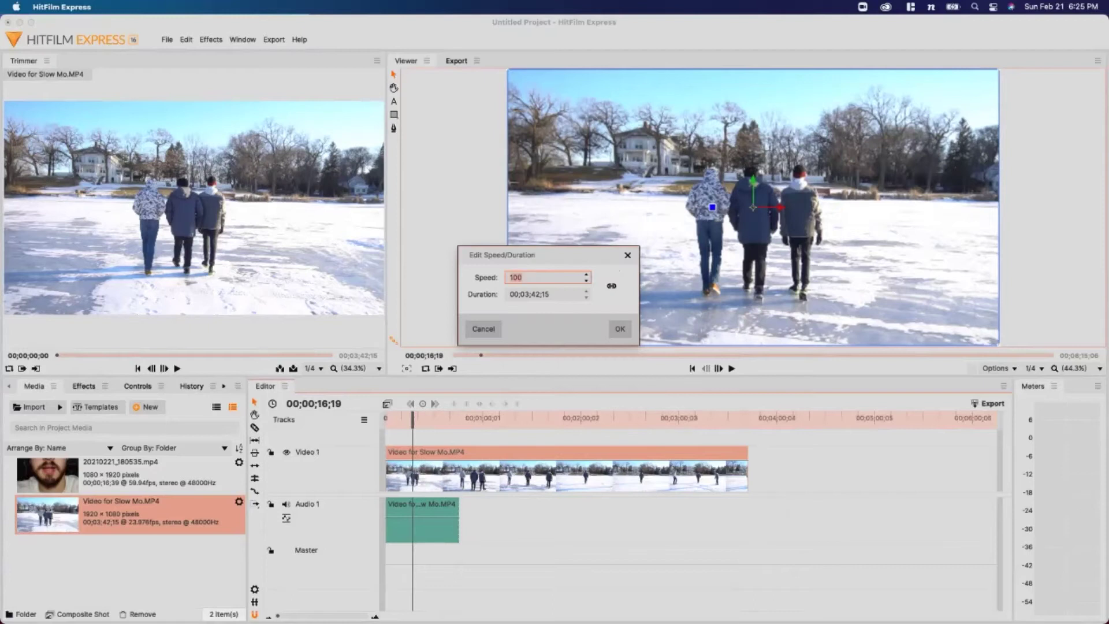
pyautogui.press('BackSpace')
pyautogui.press('BackSpace')
pyautogui.press('BackSpace')
pyautogui.write('500')
pyautogui.press('Return')
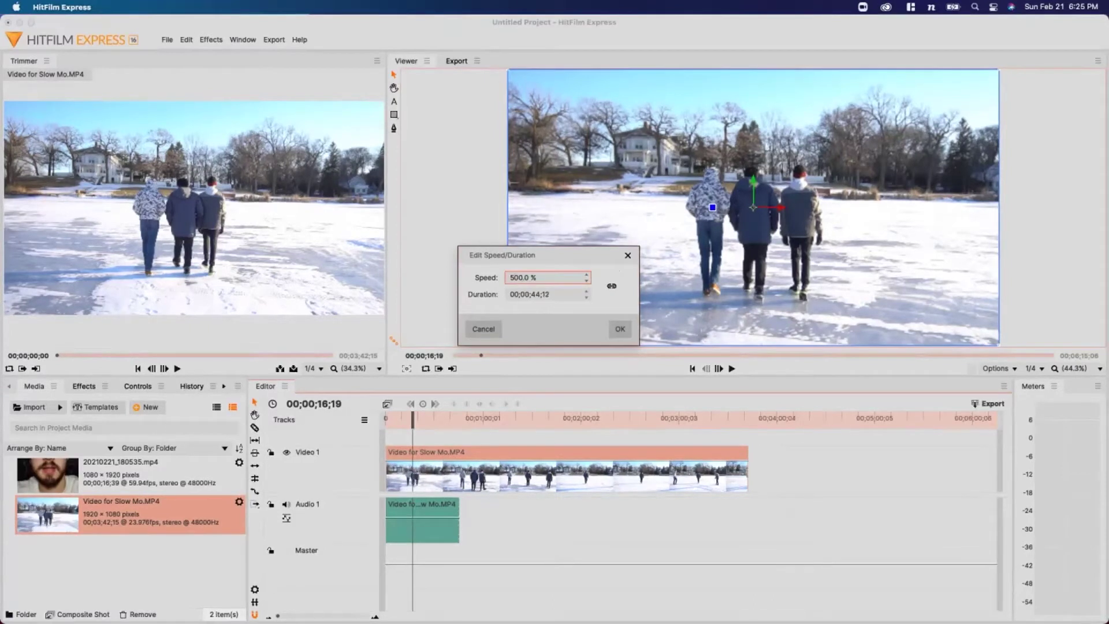
pyautogui.press('Return')
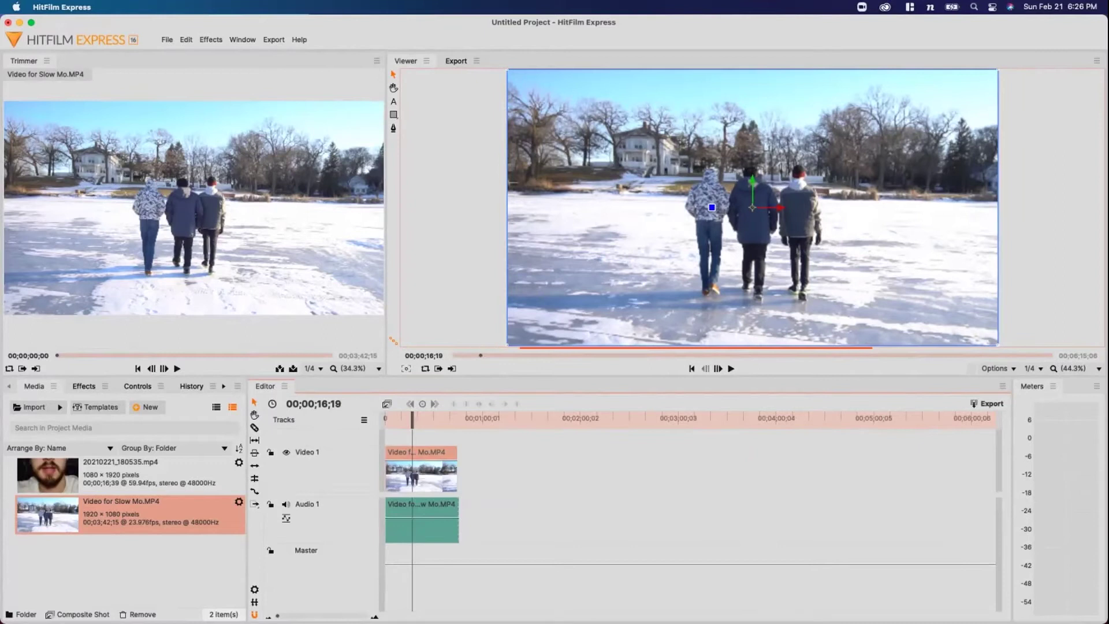
# - Play back the opening seconds of the sped-up clip and scrub through the footage on the timeline
pyautogui.press('Home')
pyautogui.press('space')
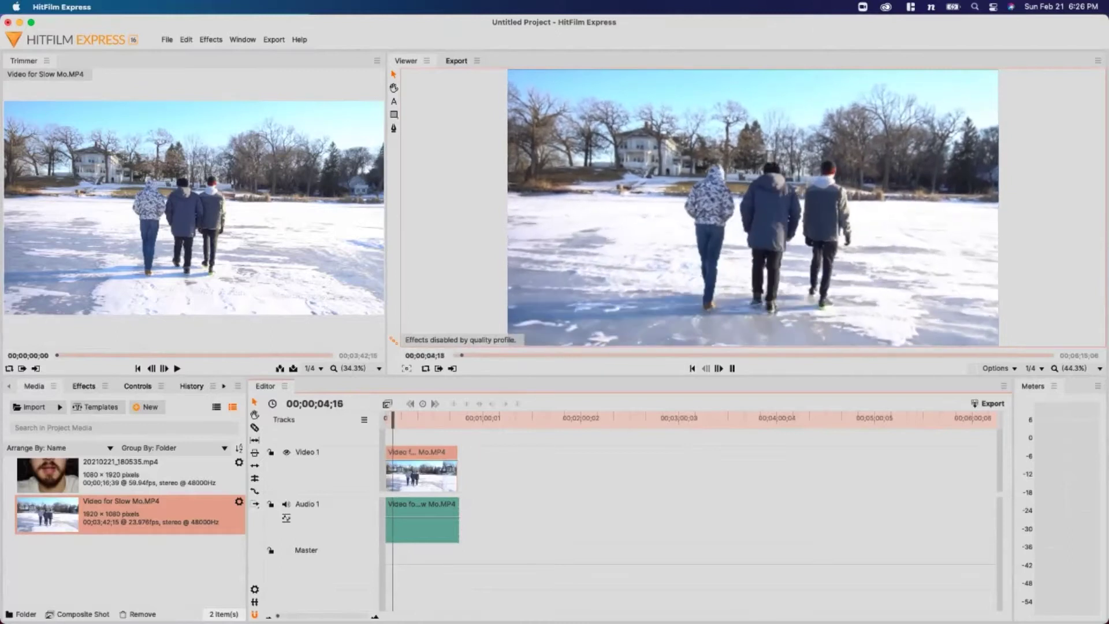
pyautogui.press('space')
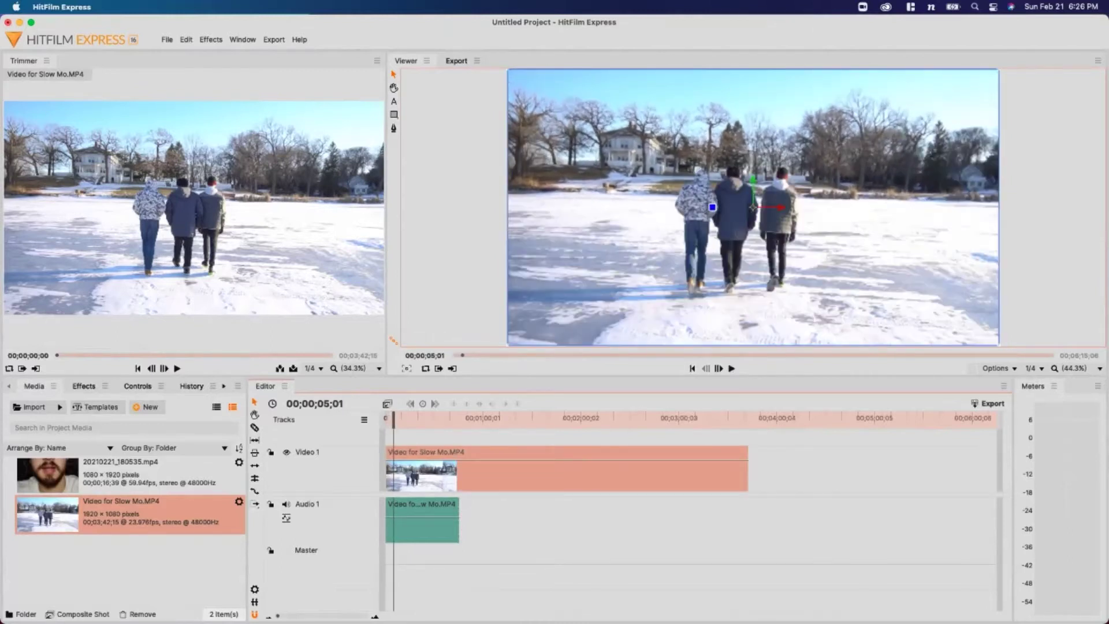
pyautogui.moveTo(394, 419); pyautogui.dragTo(552, 419)
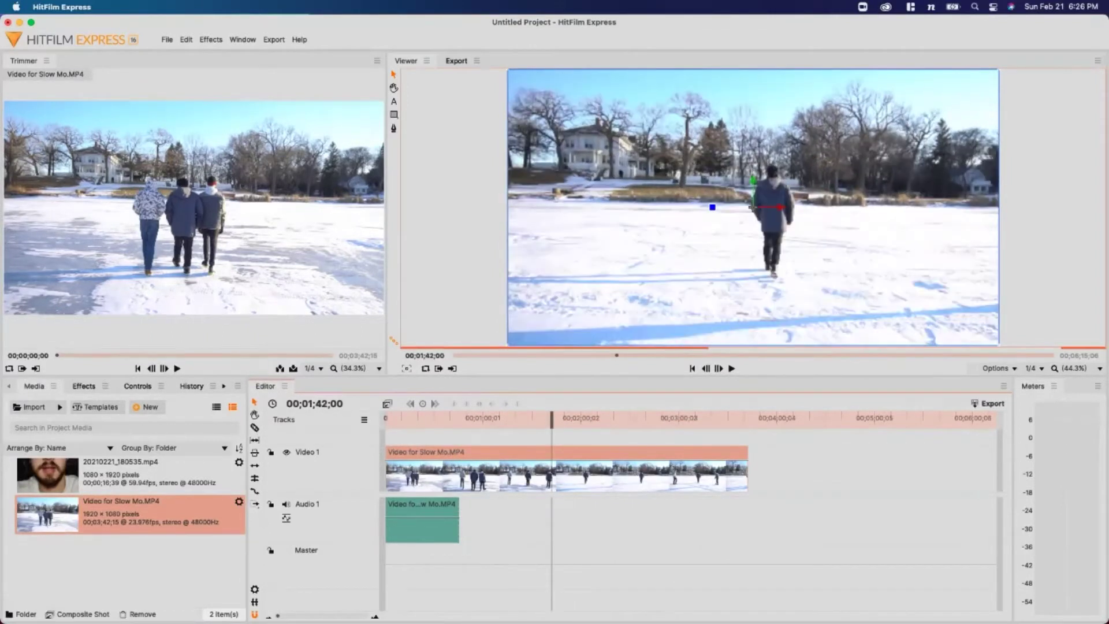
pyautogui.moveTo(552, 419); pyautogui.dragTo(451, 418)
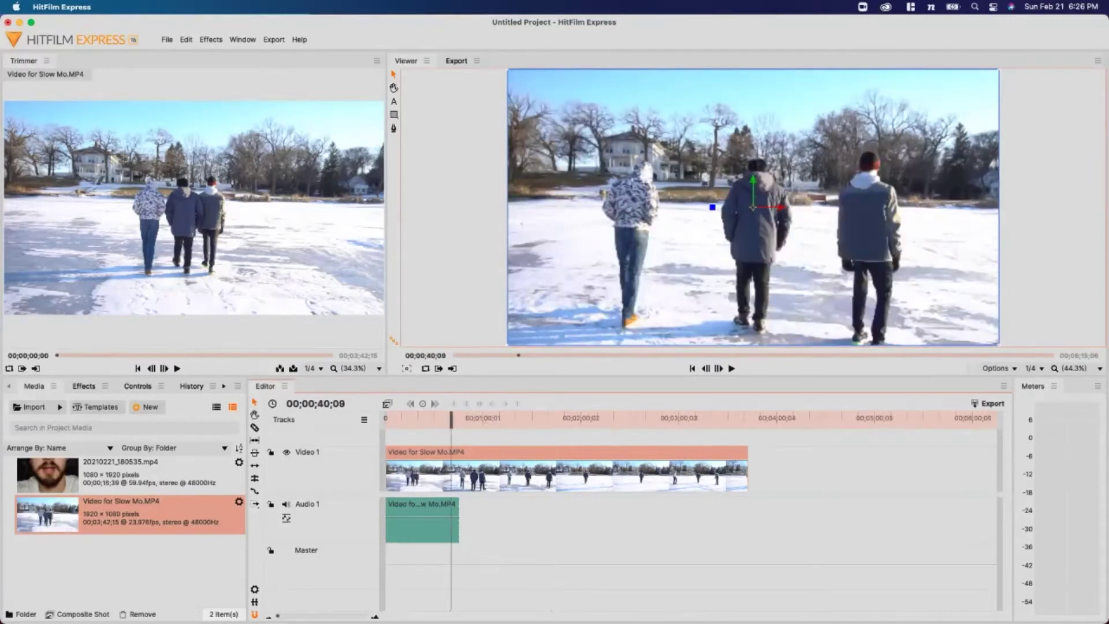
# - Set the Video 1 clip's speed to 200% in Speed/Duration
pyautogui.rightClick(473, 468)
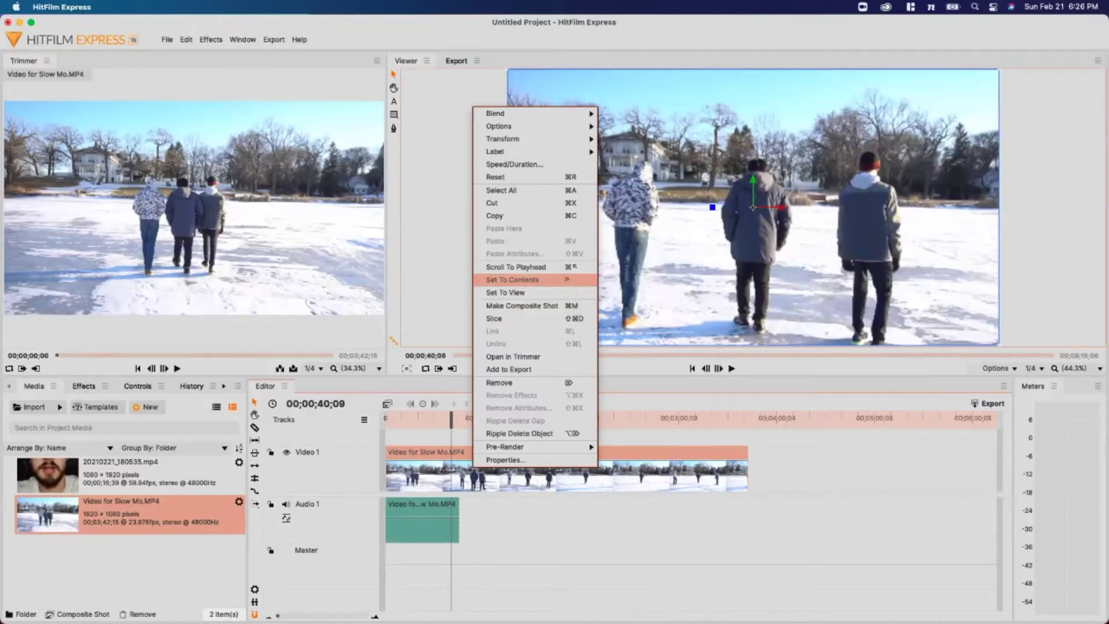
pyautogui.click(514, 164)
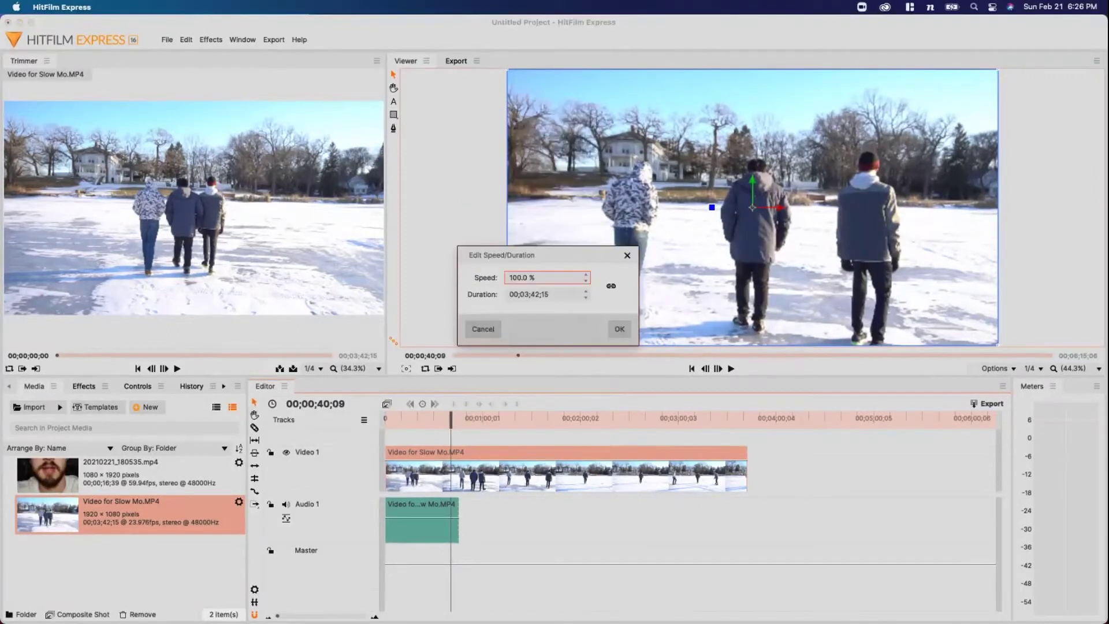
pyautogui.click(516, 278)
pyautogui.write('200')
pyautogui.press('Return')
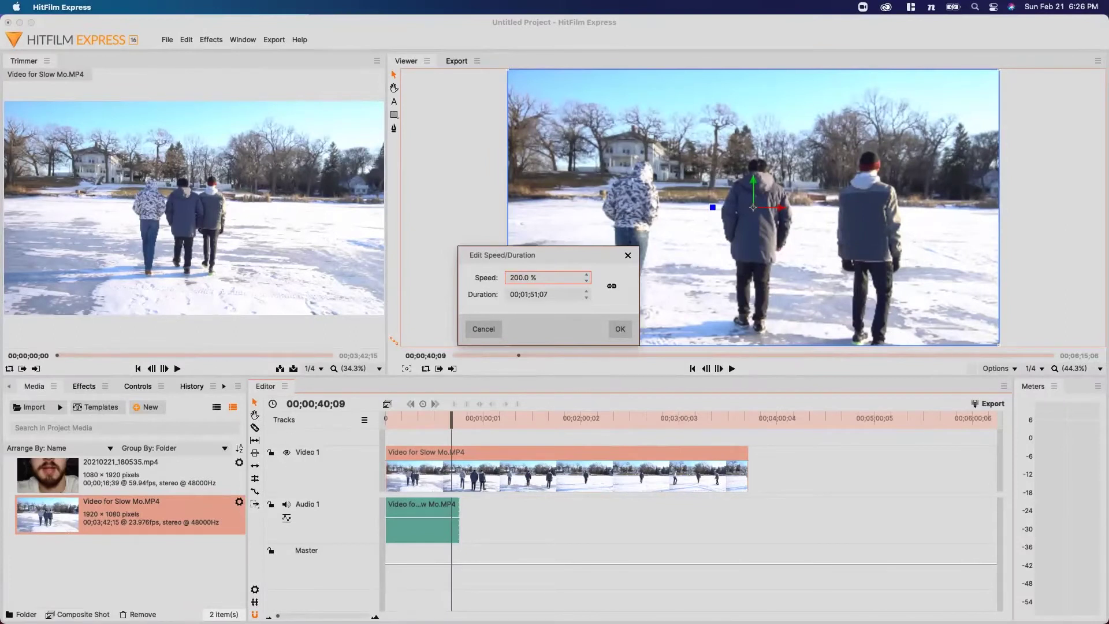
pyautogui.click(620, 328)
# - Play back the double-speed clip to about the 40-second mark, and return the playhead to 00;00;10;23
pyautogui.moveTo(438, 420); pyautogui.dragTo(413, 419)
pyautogui.press('space')
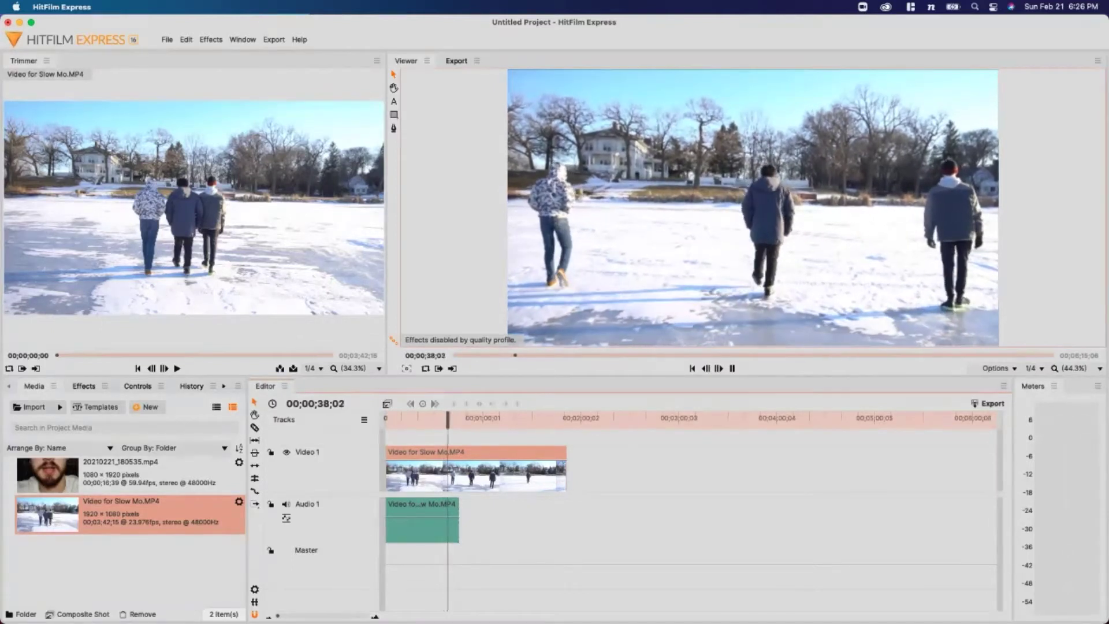
pyautogui.press('space')
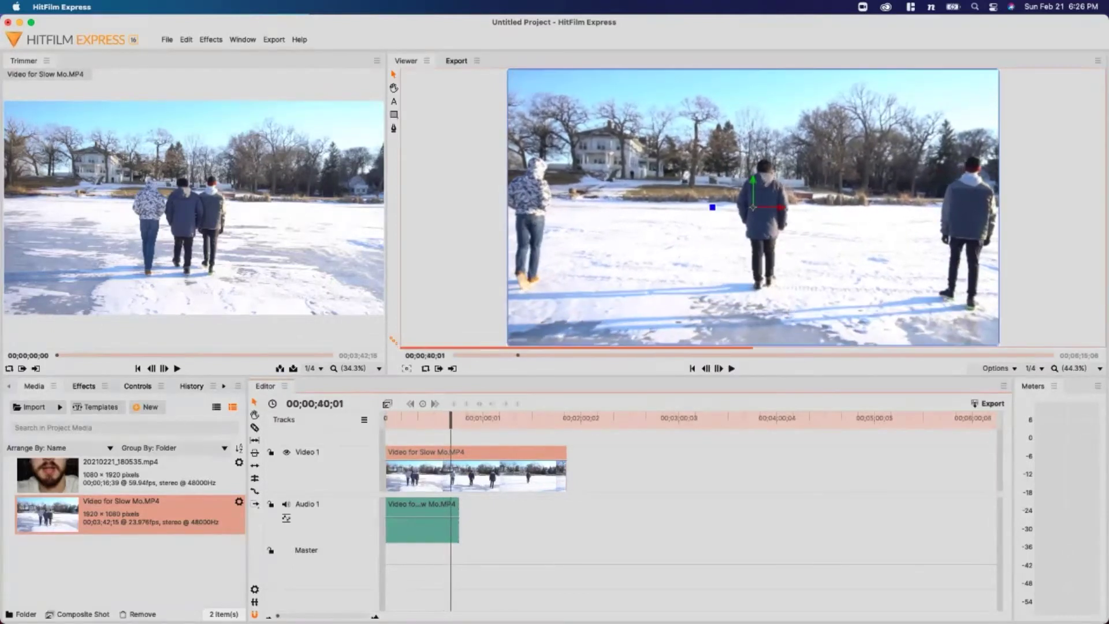
pyautogui.click(403, 418)
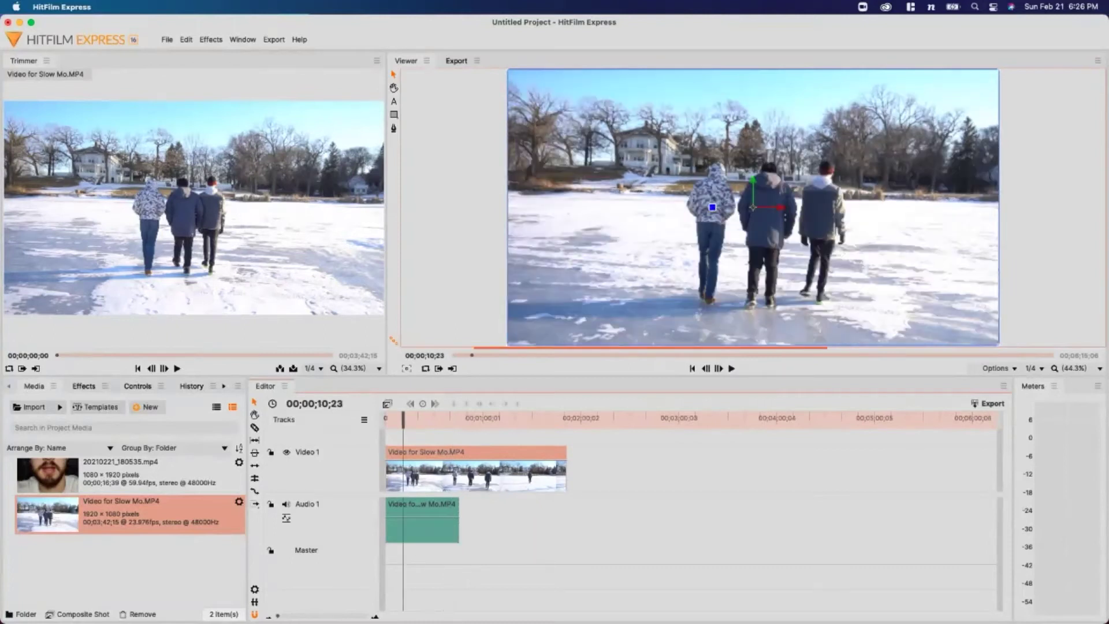
# - Delete the audio clip from Audio 1 and preview a few seconds near the beginning of the video
pyautogui.click(422, 521)
pyautogui.press('Delete')
pyautogui.moveTo(403, 418); pyautogui.dragTo(396, 419)
pyautogui.press('space')
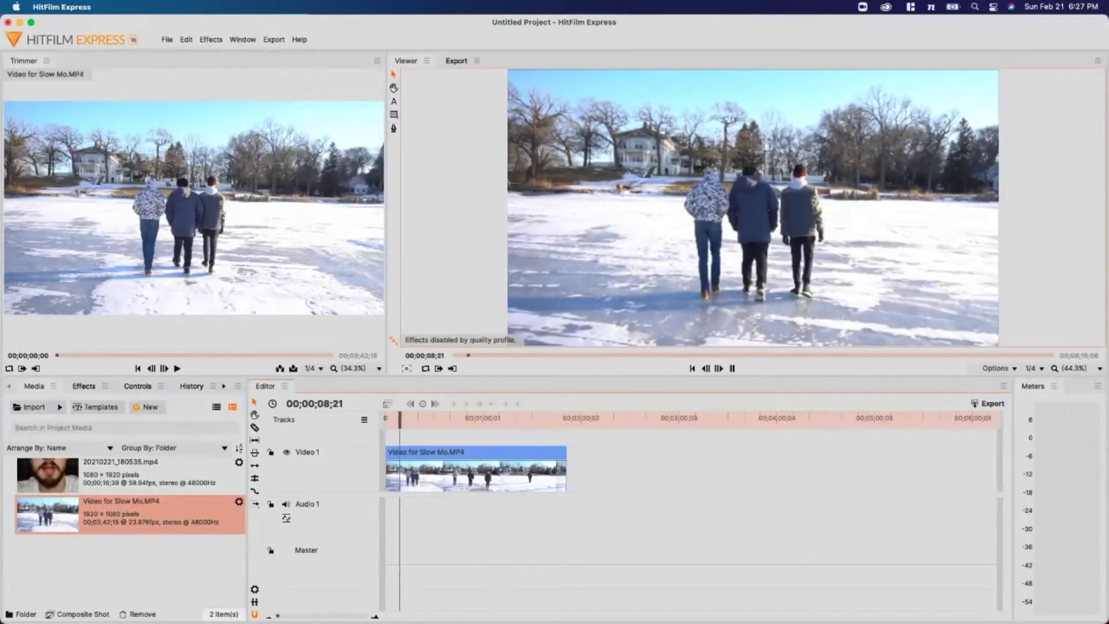
pyautogui.press('space')
# - Play the video clip from the start to 00;00;03;10 and slice it there
pyautogui.press('Home')
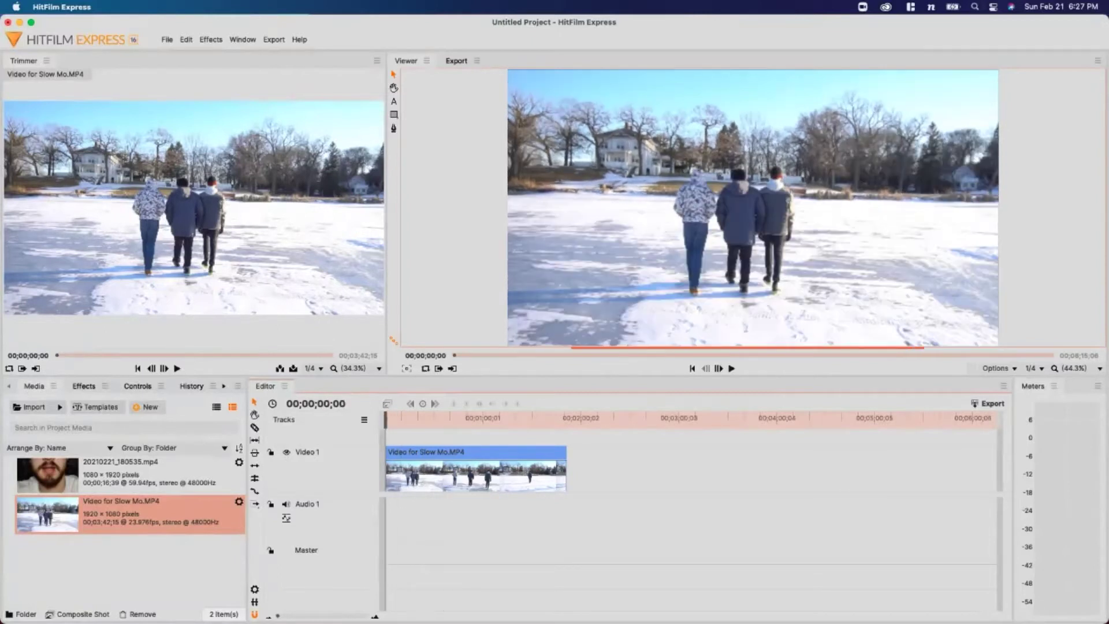
pyautogui.press('=')
pyautogui.press('=')
pyautogui.press('=')
pyautogui.press('=')
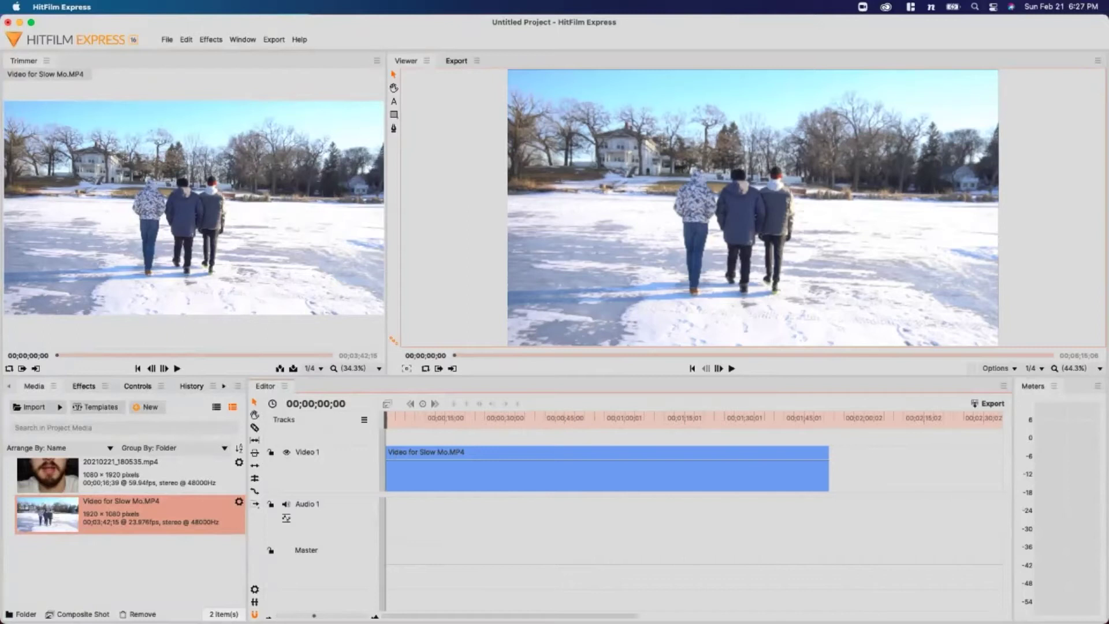
pyautogui.moveTo(386, 419); pyautogui.dragTo(386, 419)
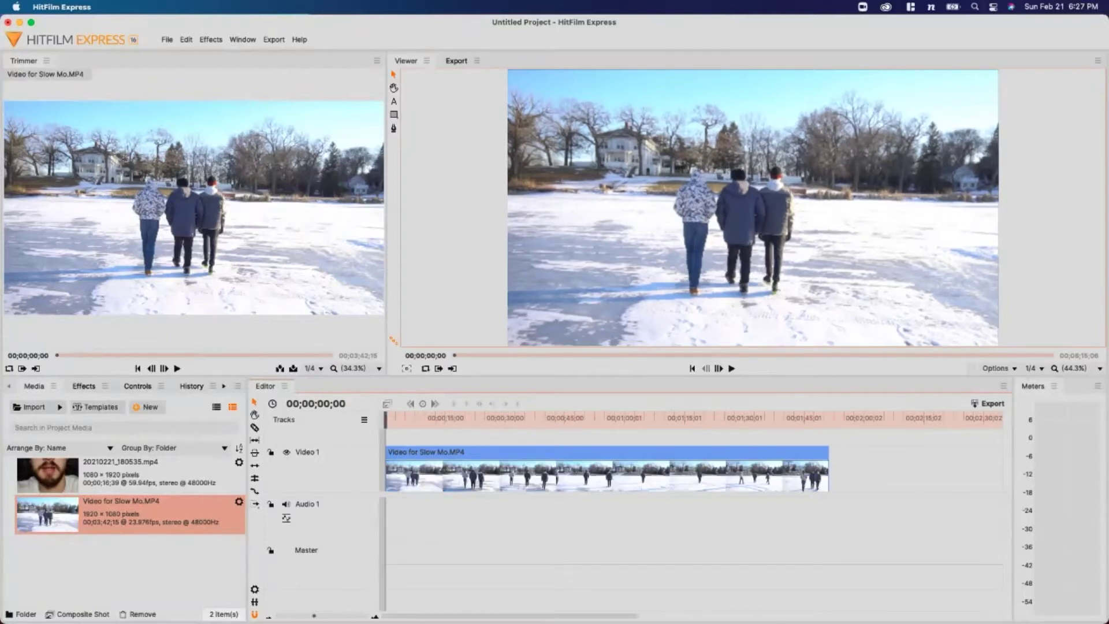
pyautogui.press('space')
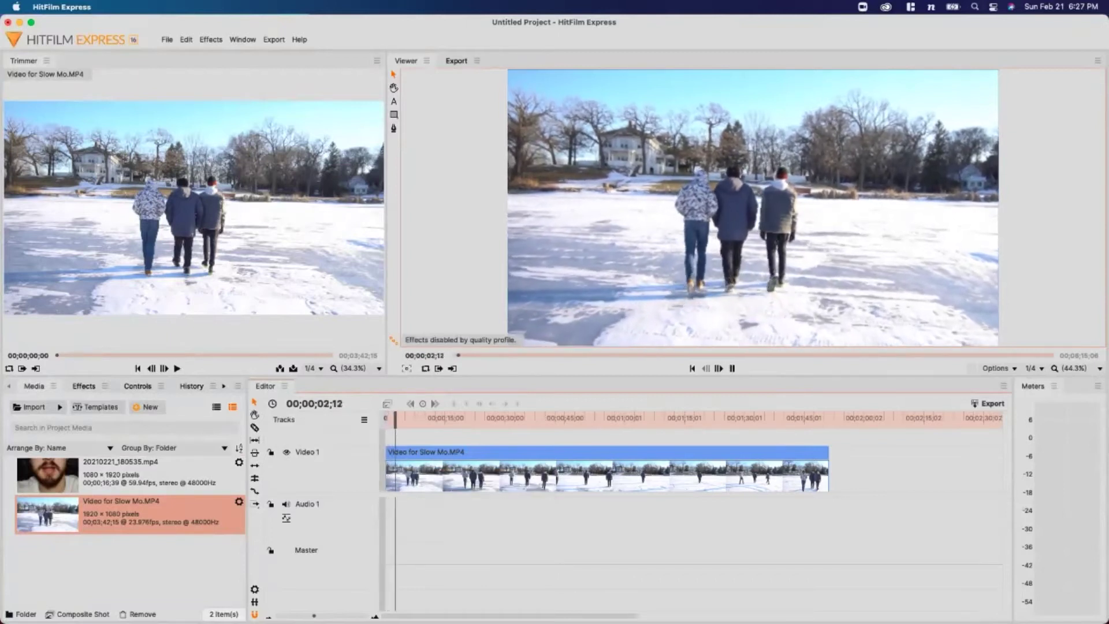
pyautogui.press('space')
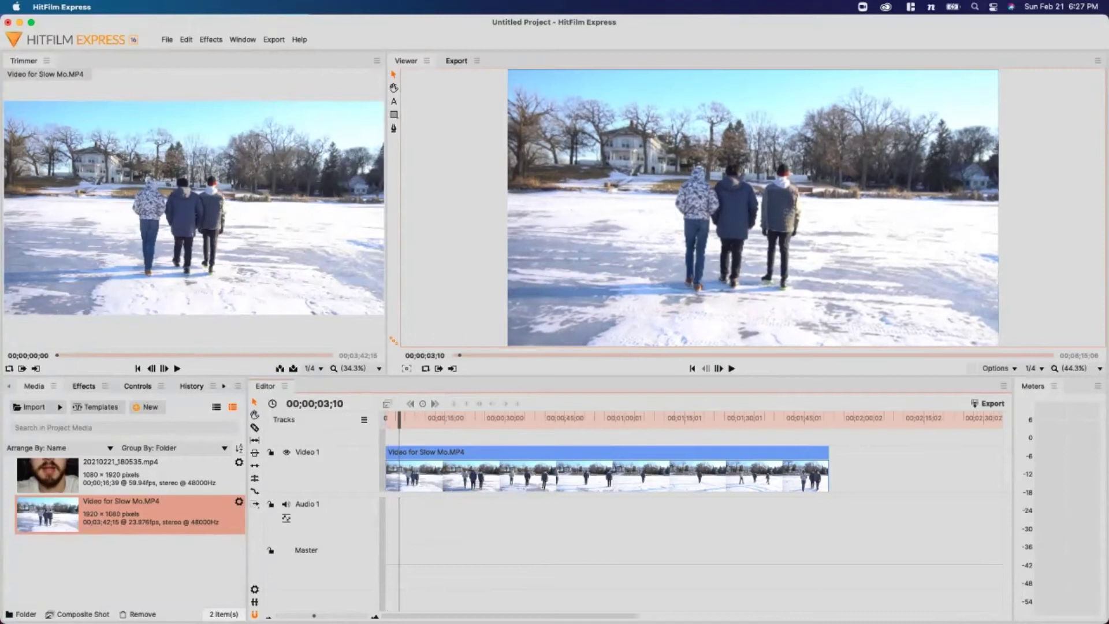
pyautogui.press('c')
pyautogui.click(400, 473)
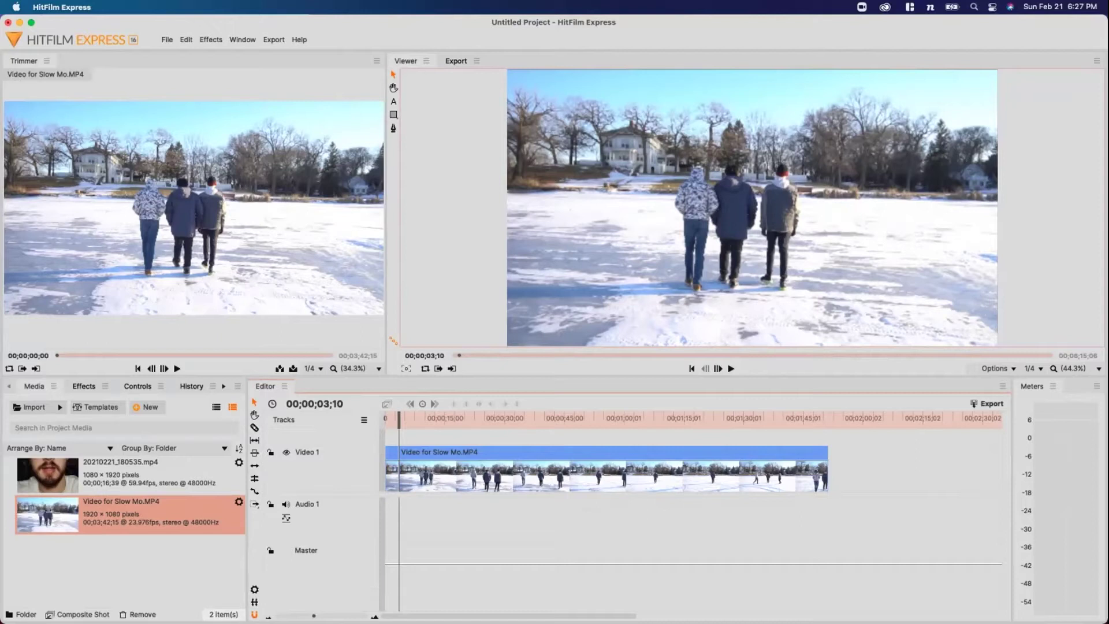
# - Continue playback to 00;00;07;14 and slice the remaining video clip at that point
pyautogui.press('space')
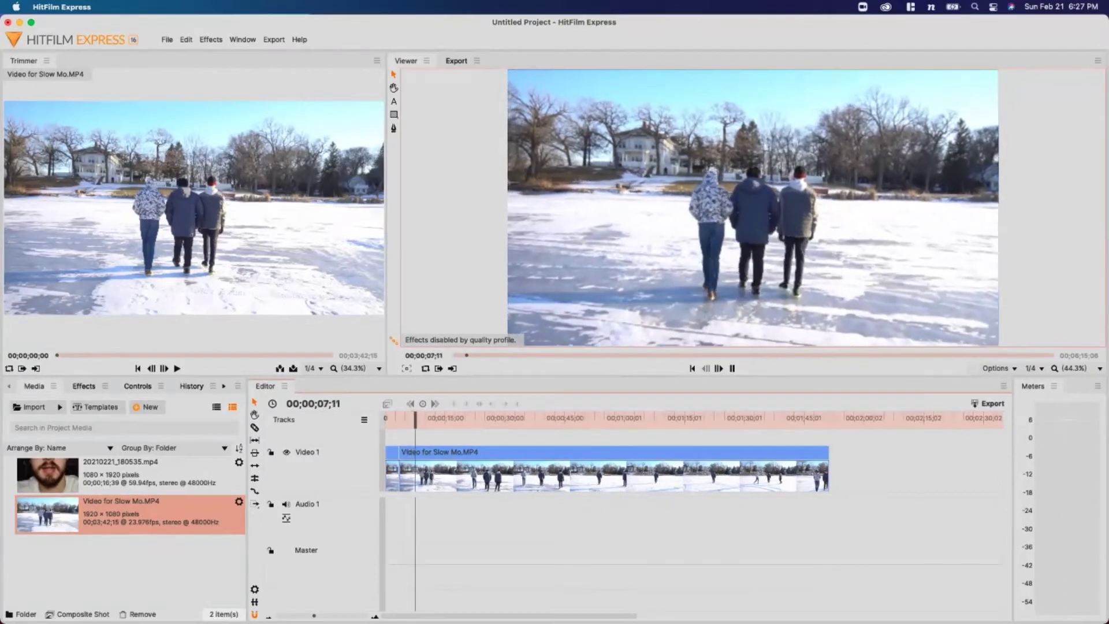
pyautogui.press('space')
pyautogui.press('c')
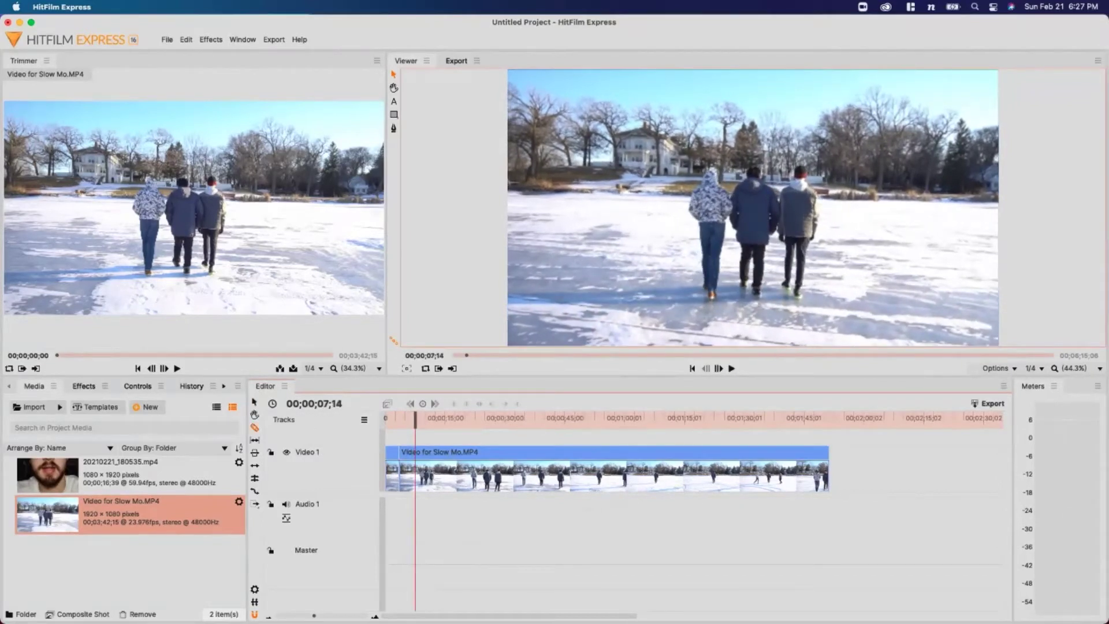
pyautogui.click(415, 471)
pyautogui.press('v')
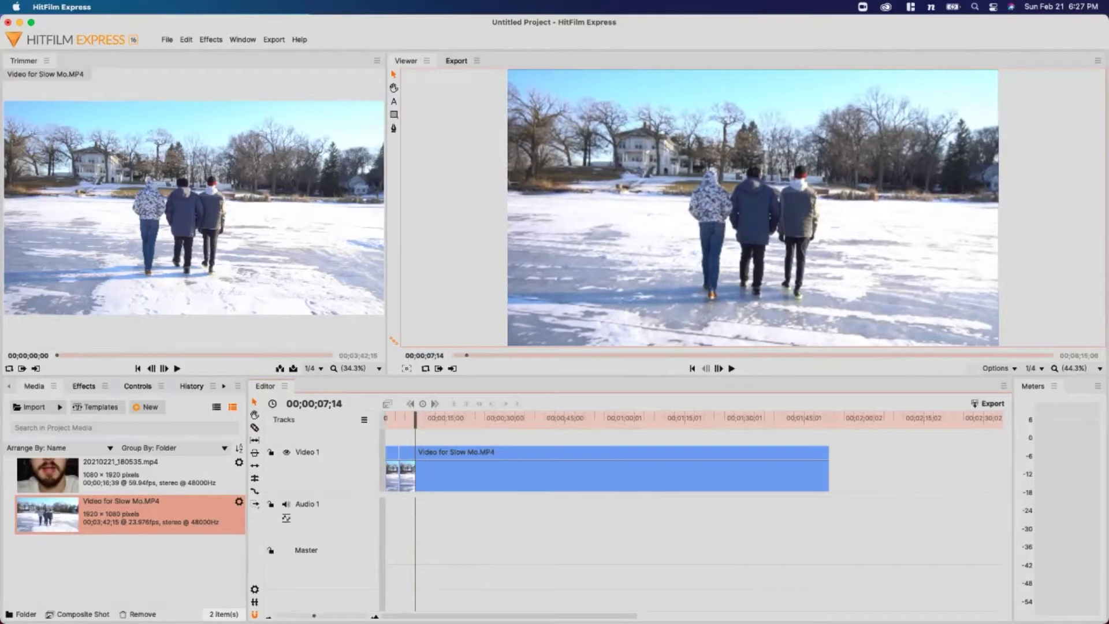
# - Set the speed of the short middle segment to 500% and move the remaining clip back to close the gap
pyautogui.rightClick(409, 91)
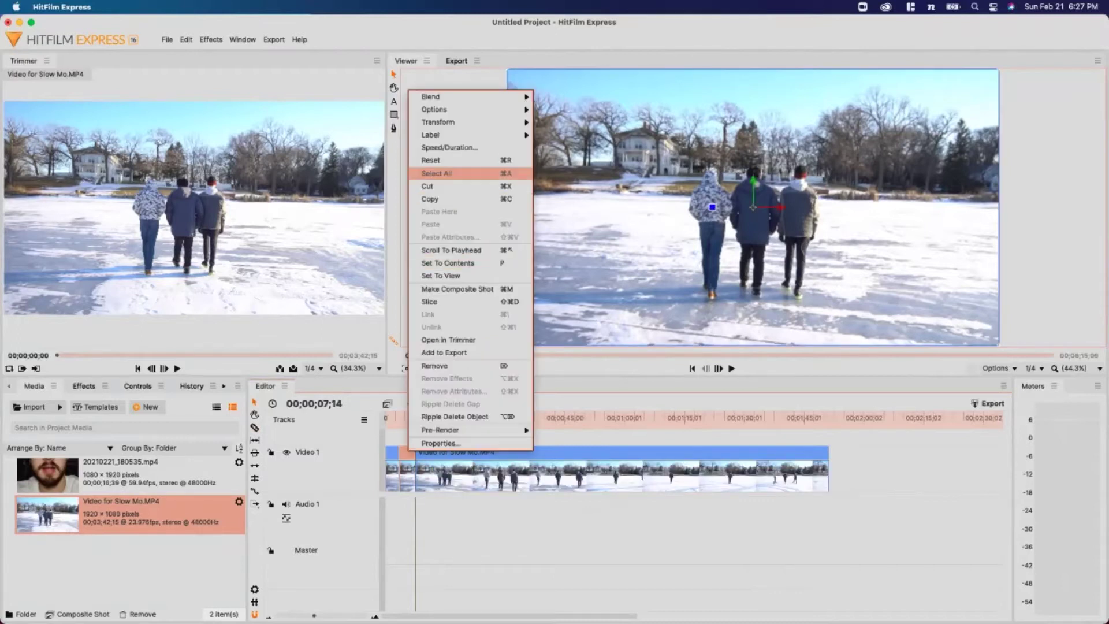
pyautogui.click(450, 147)
pyautogui.click(522, 278)
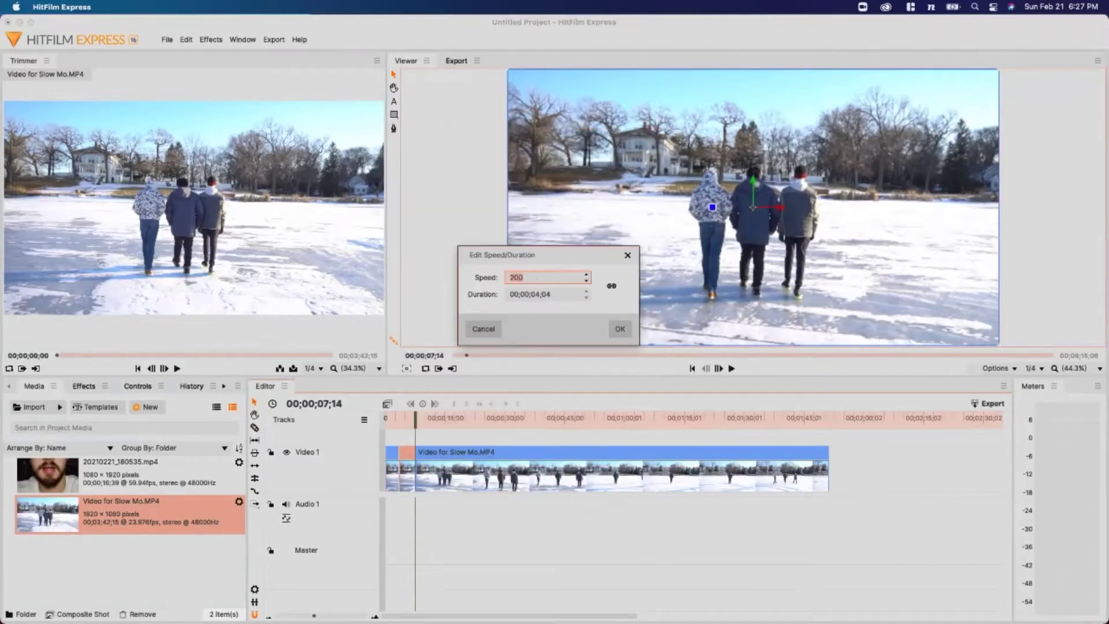
pyautogui.write('5')
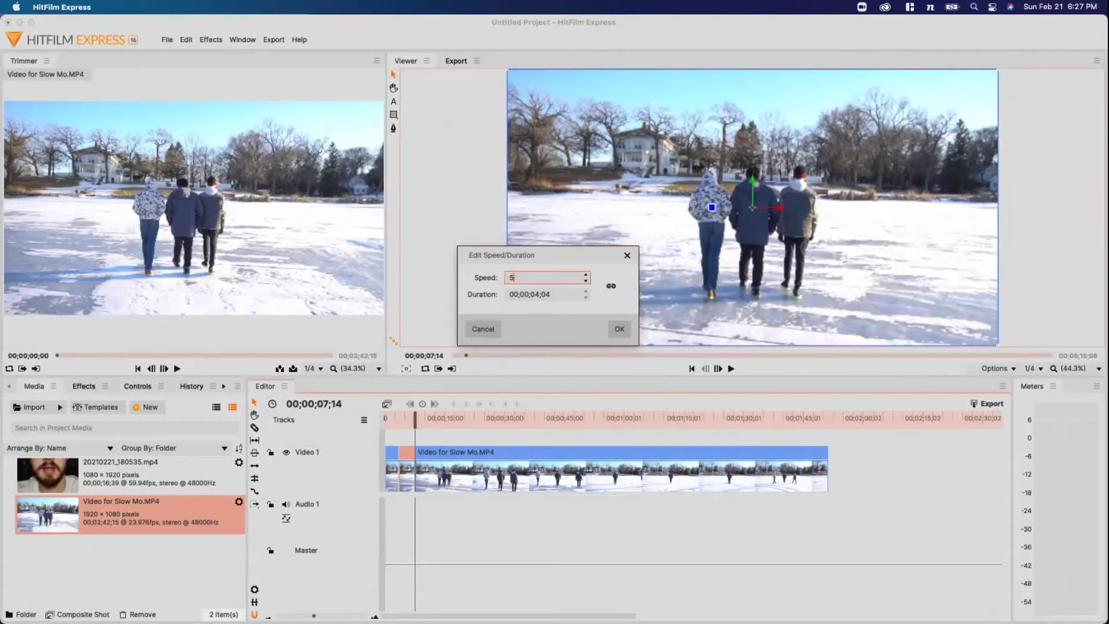
pyautogui.write('00')
pyautogui.press('Return')
pyautogui.click(619, 328)
pyautogui.moveTo(446, 453); pyautogui.dragTo(436, 454)
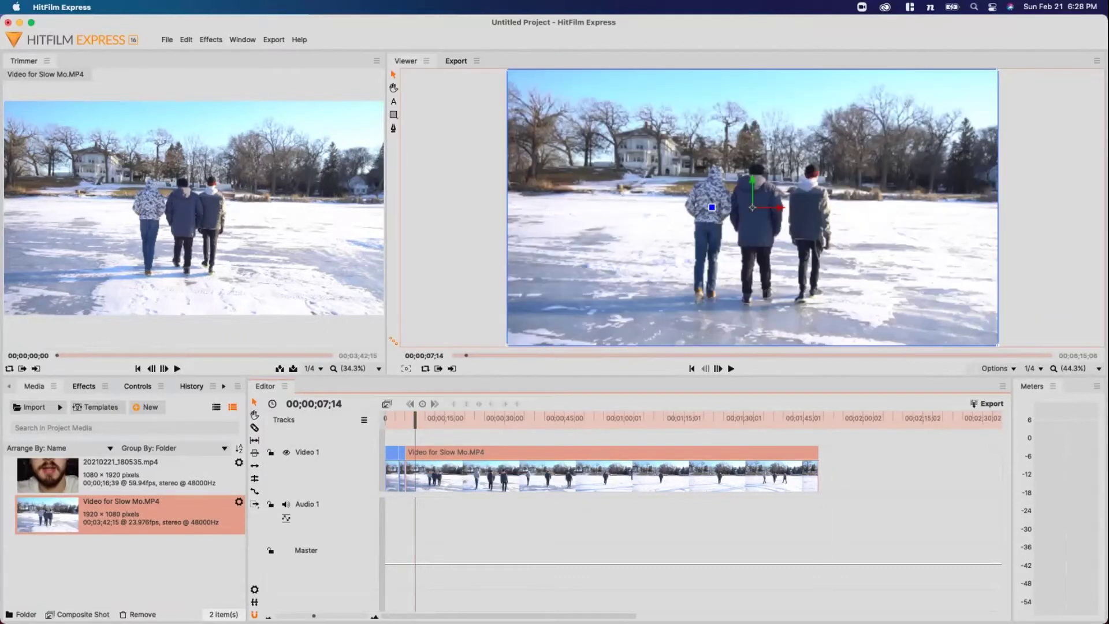
# - Play on to 00;00;09;01 and slice the long remaining clip at the playhead
pyautogui.press('space')
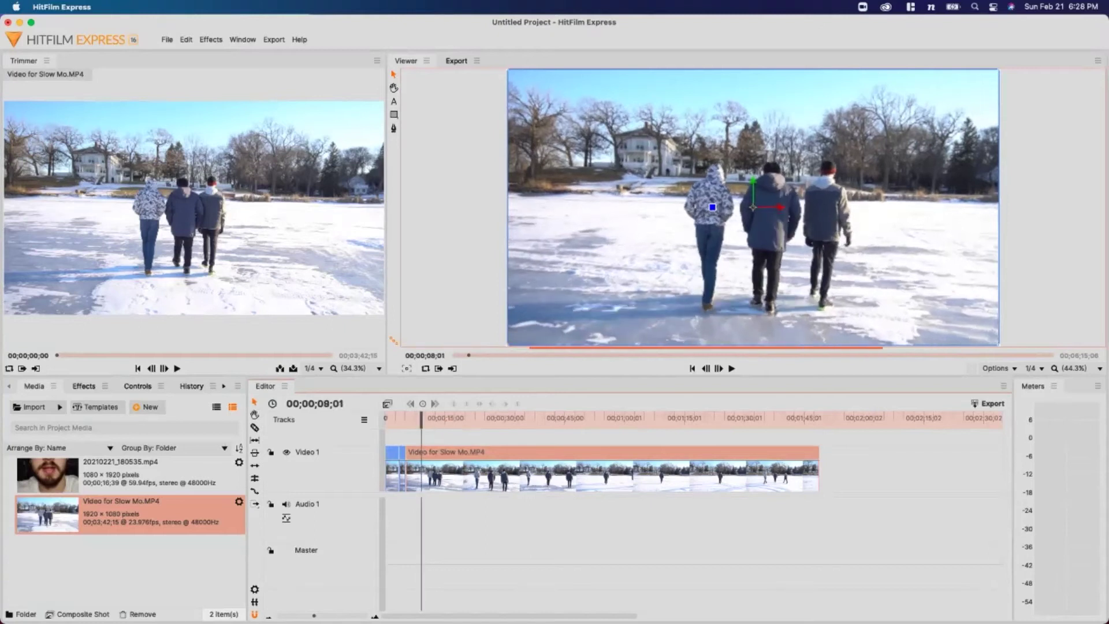
pyautogui.press('c')
pyautogui.click(421, 473)
pyautogui.press('v')
# - Set the speed of the long final clip segment to 100%
pyautogui.click(509, 476)
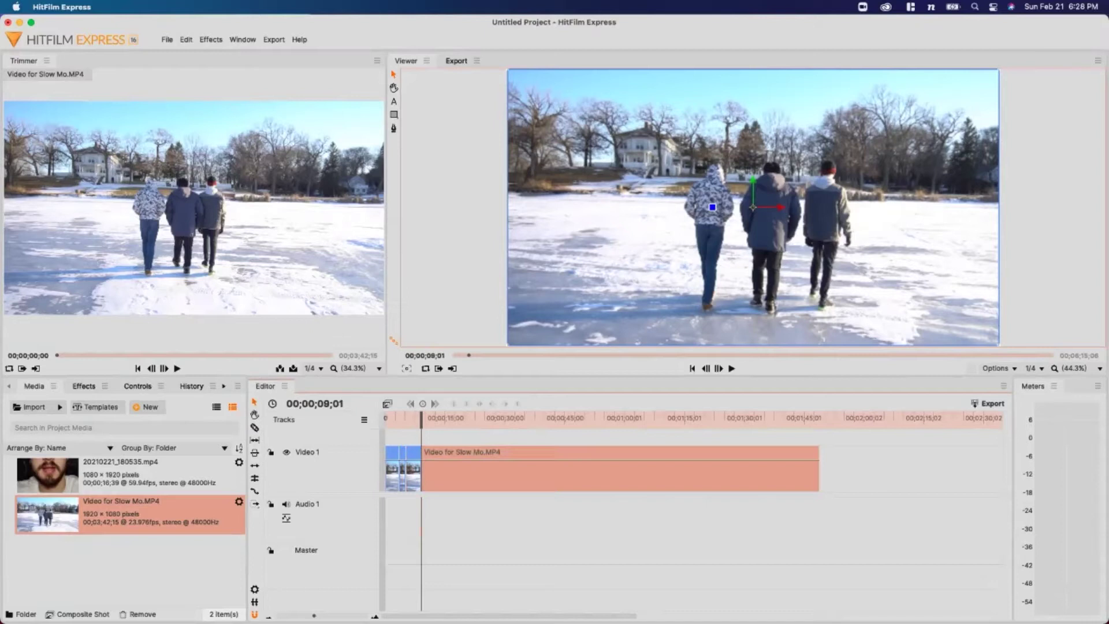
pyautogui.rightClick(436, 456)
pyautogui.click(462, 143)
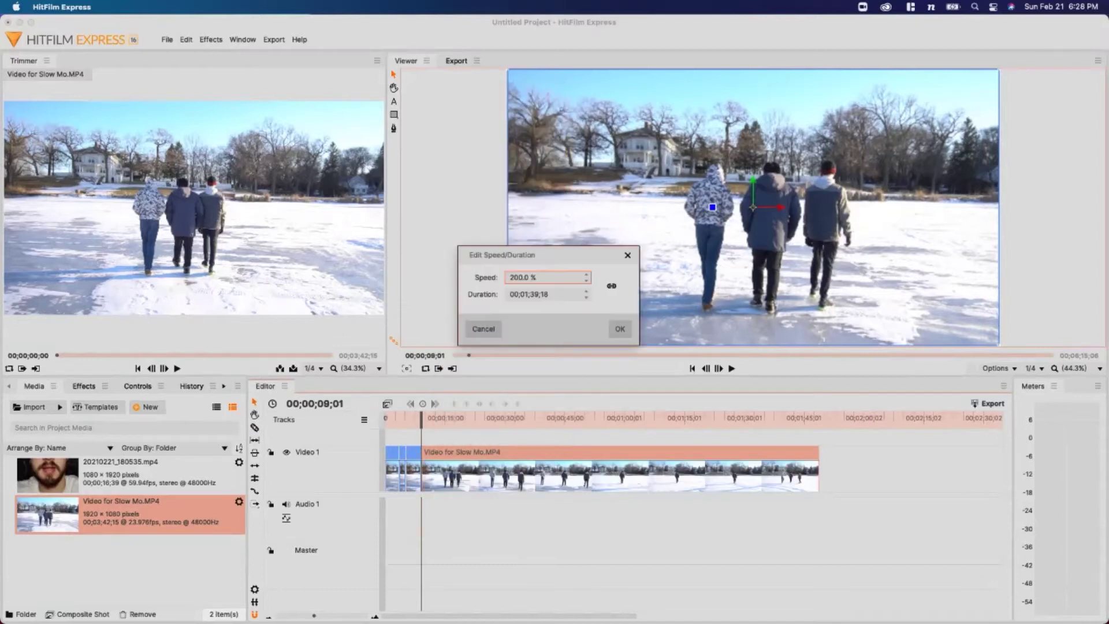
pyautogui.click(523, 278)
pyautogui.write('100')
pyautogui.press('Return')
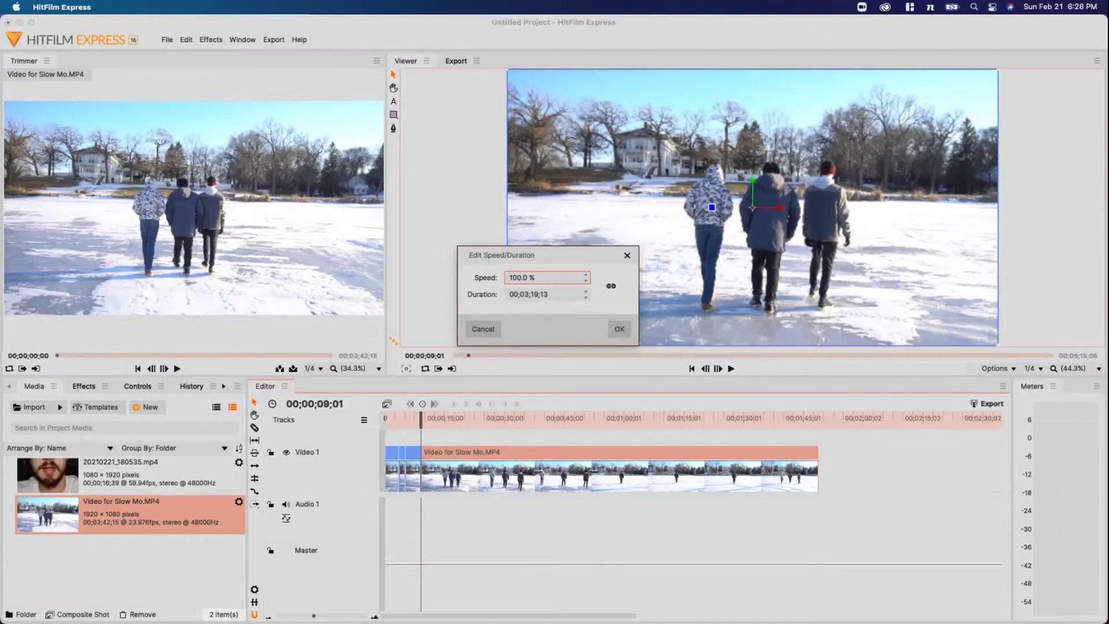
pyautogui.click(620, 329)
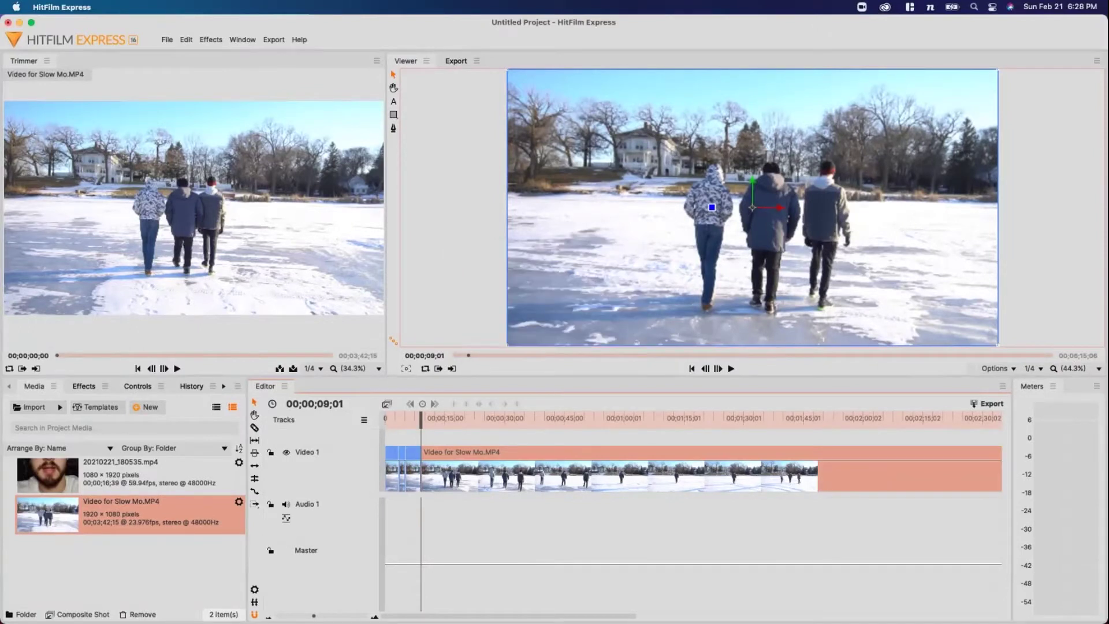
# - Slice the final segment a few seconds after its start, at about 12 seconds, and delete everything after the cut
pyautogui.click(520, 531)
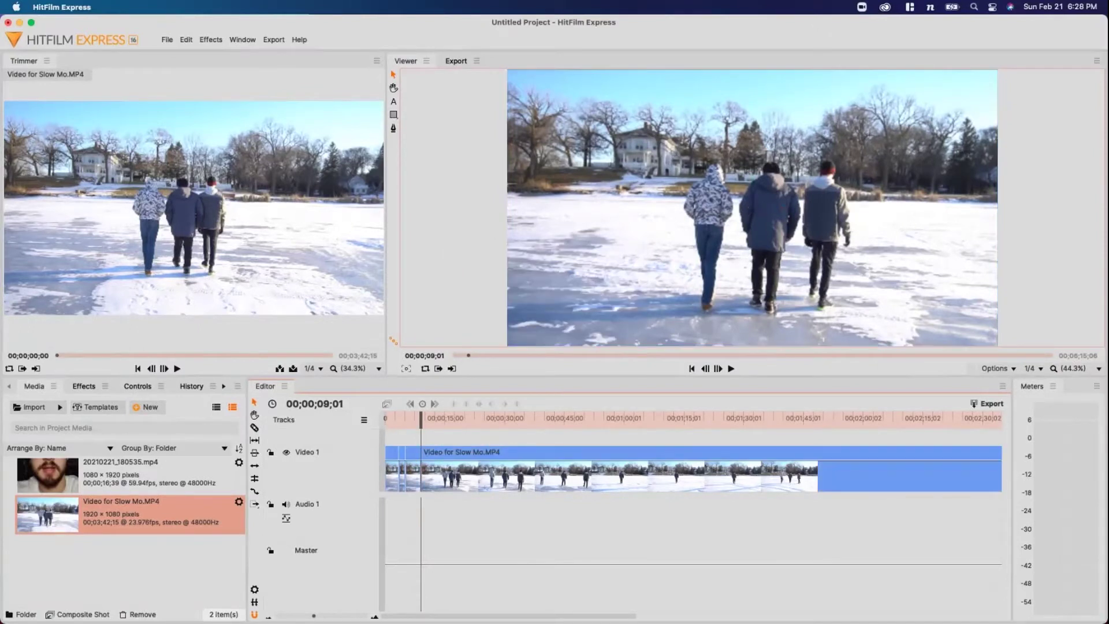
pyautogui.click(255, 428)
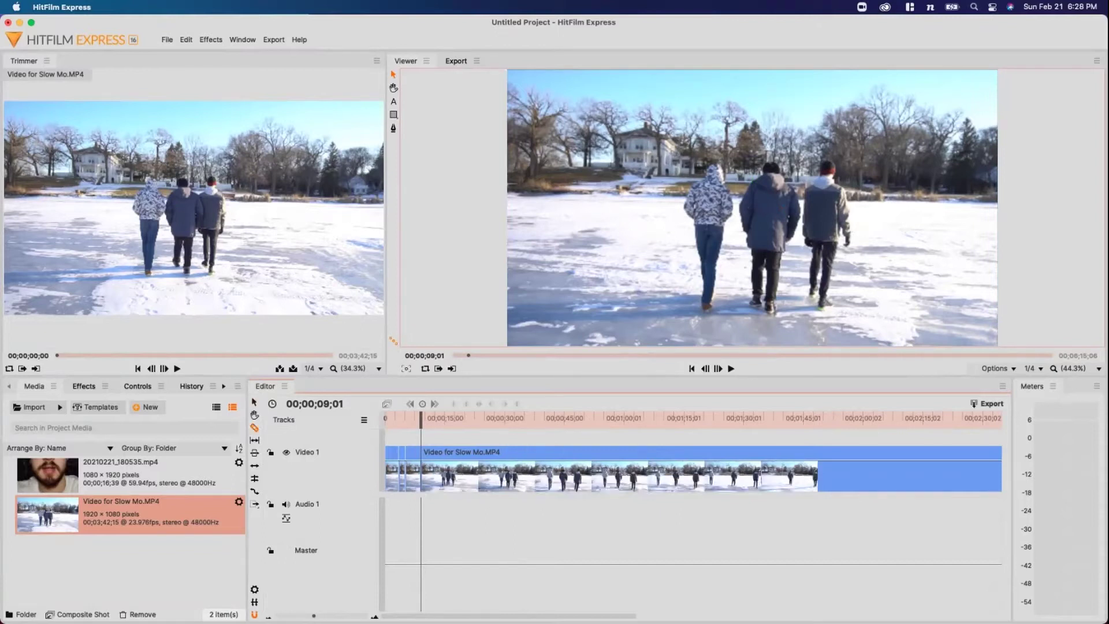
pyautogui.click(435, 476)
pyautogui.press('Delete')
# - Play the edited sequence from the start through the first speed change and pause shortly after it
pyautogui.press('Home')
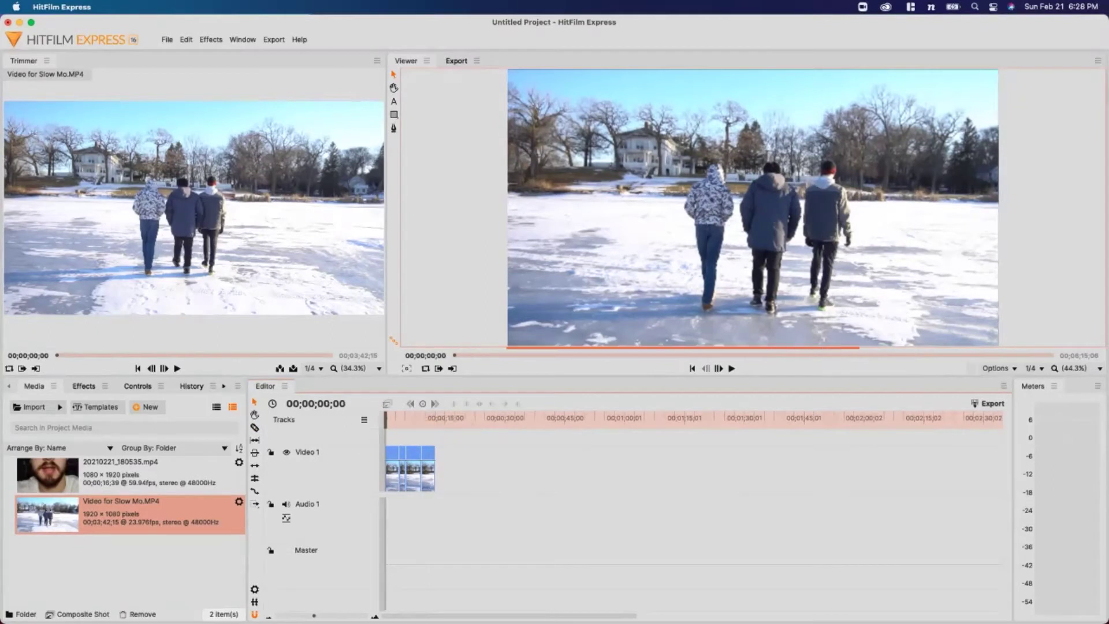
pyautogui.press('space')
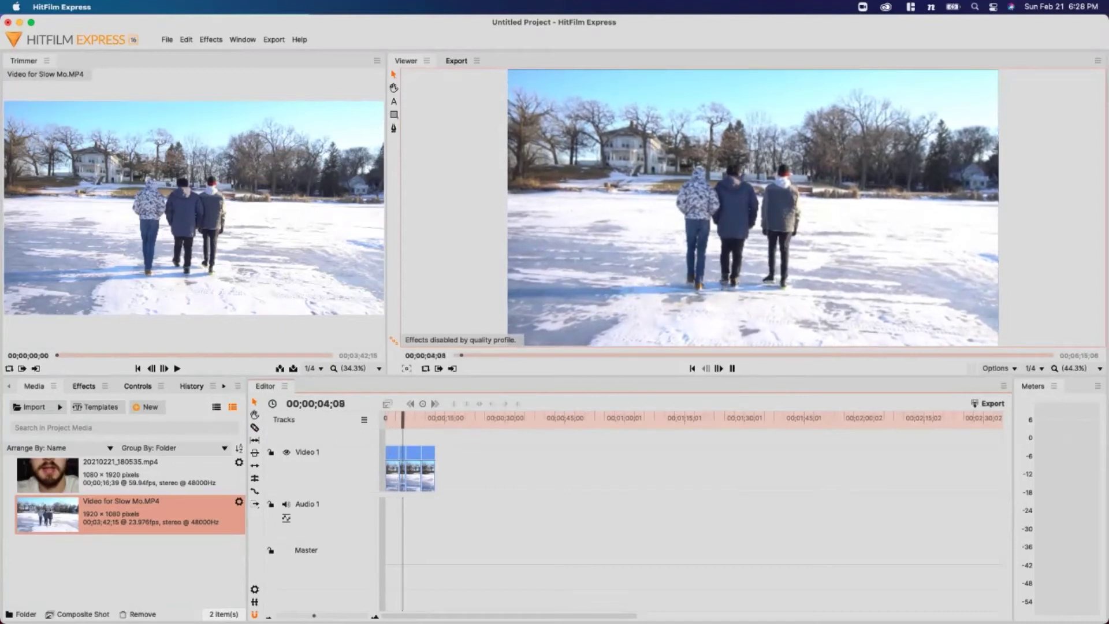
pyautogui.press('space')
# - Return the playhead to 00;00;02;13 and step through the segments up to 00;00;11;08 to examine the speed changes
pyautogui.moveTo(404, 419)
pyautogui.mouseDown()
pyautogui.moveTo(386, 418)
pyautogui.moveTo(396, 417)
pyautogui.mouseUp()
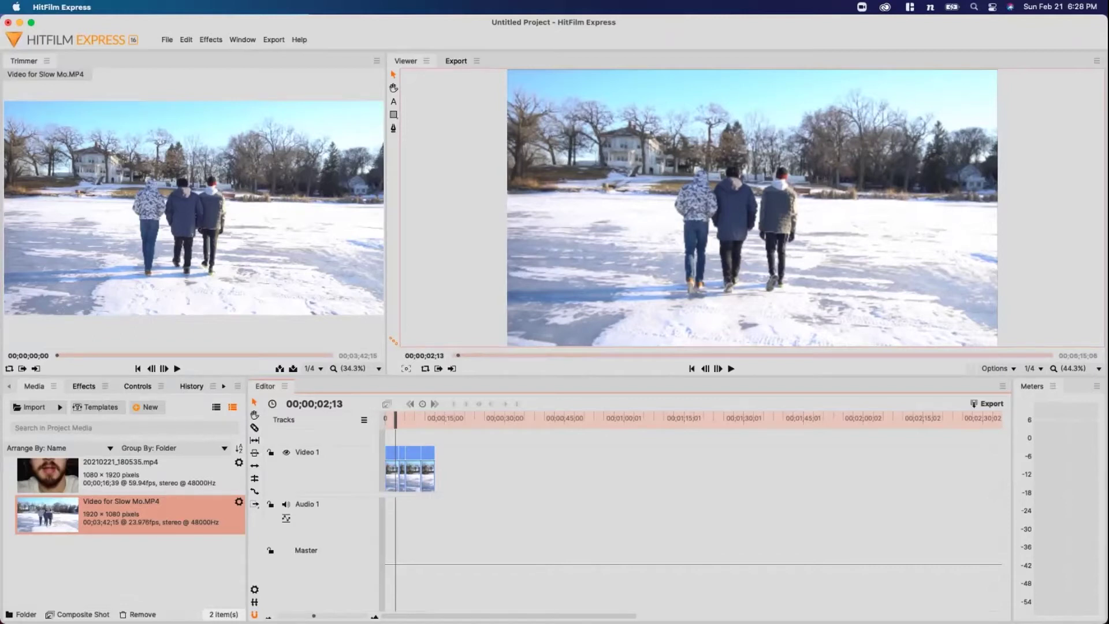
pyautogui.moveTo(395, 418); pyautogui.dragTo(397, 418)
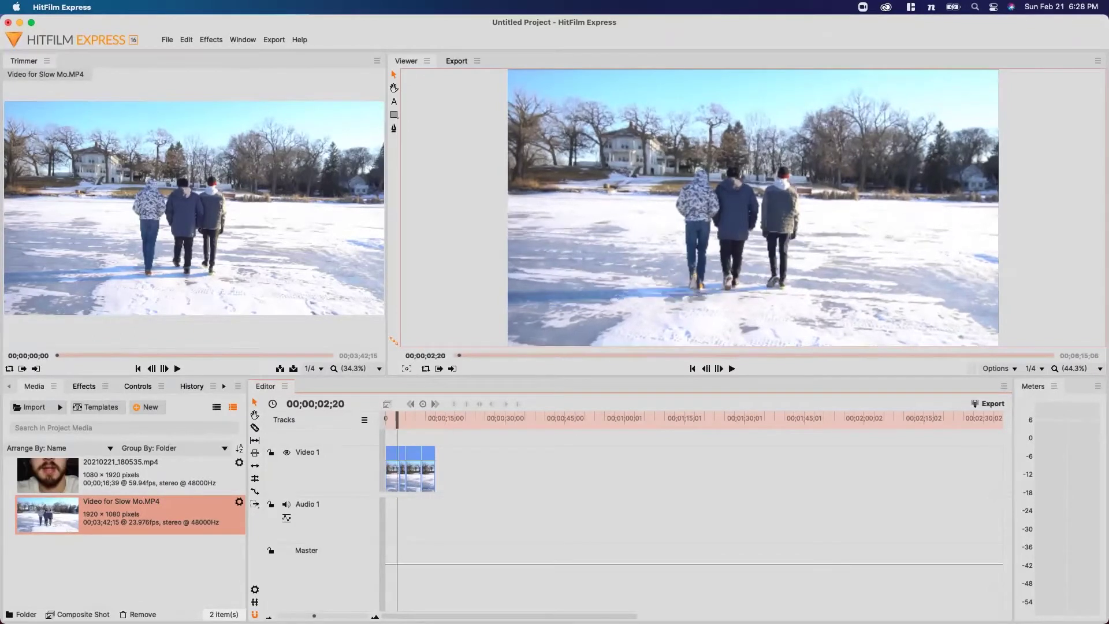
pyautogui.press('Right')
pyautogui.press('Right')
pyautogui.press('Right')
pyautogui.press('Right')
pyautogui.press('Right')
pyautogui.press('Right')
pyautogui.press('Right')
pyautogui.press('Right')
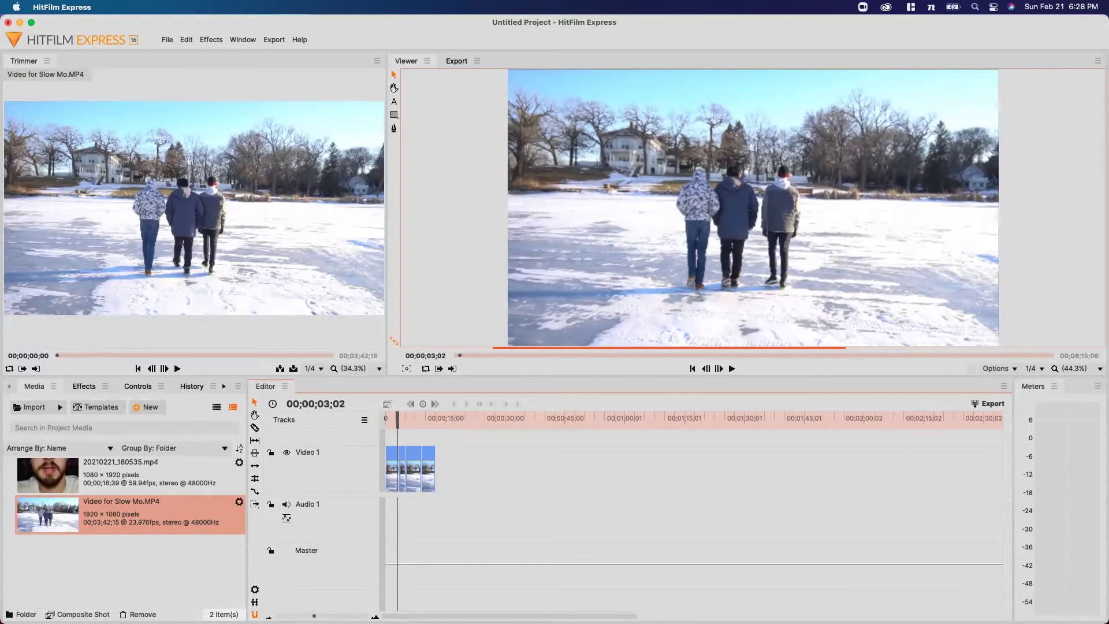
pyautogui.press('Right')
pyautogui.press('Right')
pyautogui.press('Right')
pyautogui.press('Right')
pyautogui.press('Right')
pyautogui.press('Right')
pyautogui.press('Right')
pyautogui.press('Right')
pyautogui.press('Right')
pyautogui.press('Right')
pyautogui.press('Right')
pyautogui.press('Right')
pyautogui.press('Right')
pyautogui.press('Right')
pyautogui.press('Right')
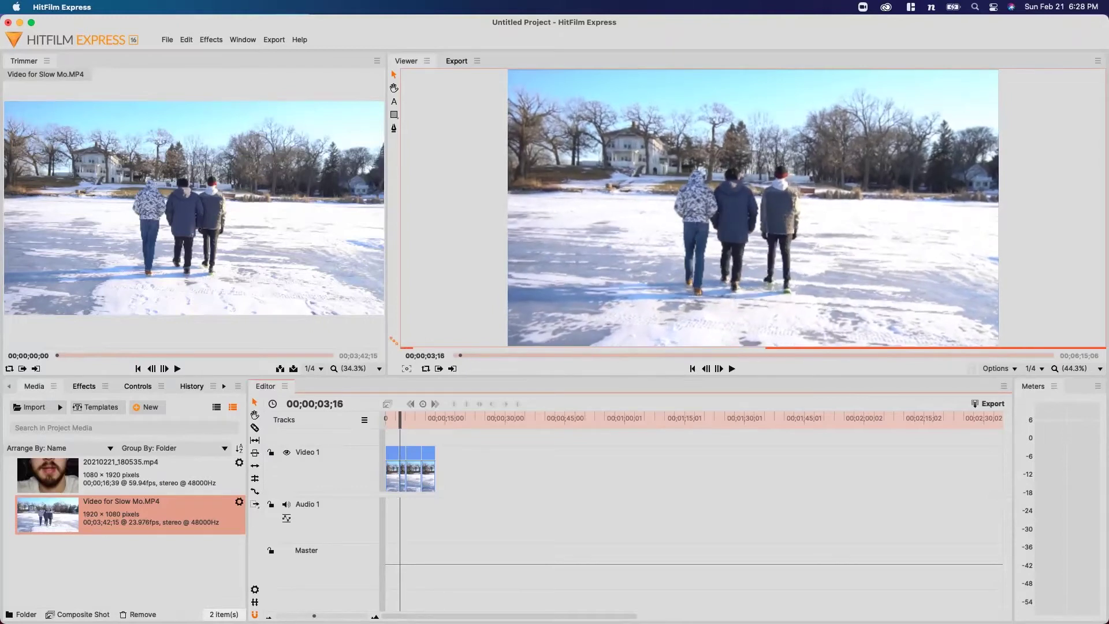
pyautogui.press('Right')
pyautogui.press('Right')
pyautogui.press('Right')
pyautogui.press('Right')
pyautogui.press('Right')
pyautogui.press('Right')
pyautogui.press('Right')
pyautogui.press('Right')
pyautogui.press('Right')
pyautogui.press('Right')
pyautogui.press('Right')
pyautogui.press('Right')
pyautogui.press('Right')
pyautogui.press('Right')
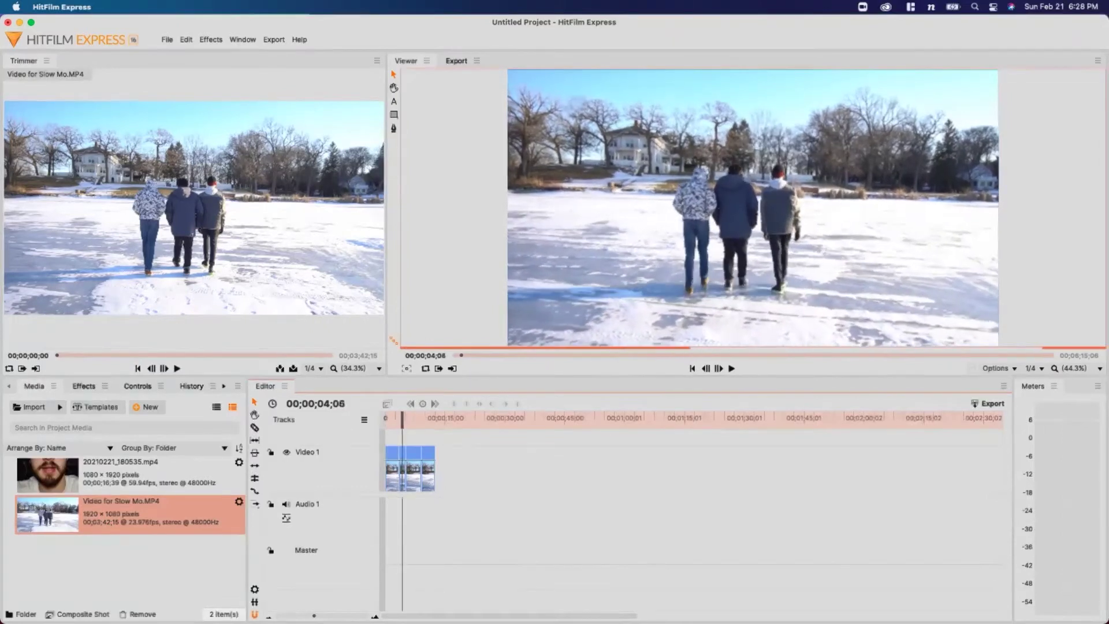
pyautogui.press('Right')
pyautogui.press('Right')
pyautogui.press('Right')
pyautogui.press('Right')
pyautogui.press('Right')
pyautogui.press('Right')
pyautogui.press('Right')
pyautogui.press('Right')
pyautogui.press('Right')
pyautogui.press('Right')
pyautogui.press('Right')
pyautogui.press('Right')
pyautogui.press('Right')
pyautogui.press('Right')
pyautogui.press('Right')
pyautogui.press('Right')
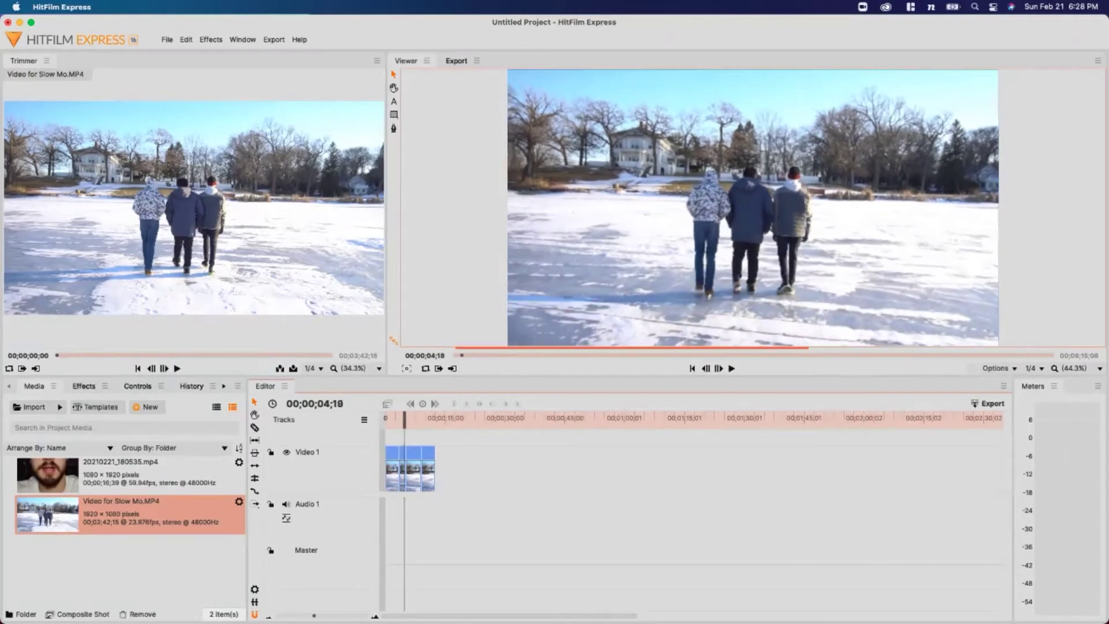
pyautogui.press('Right')
pyautogui.press('Right')
pyautogui.press('Right')
pyautogui.press('Right')
pyautogui.press('Right')
pyautogui.press('Right')
pyautogui.press('Right')
pyautogui.press('Right')
pyautogui.press('Right')
pyautogui.press('Right')
pyautogui.press('Right')
pyautogui.press('Right')
pyautogui.press('Right')
pyautogui.press('Right')
pyautogui.press('Right')
pyautogui.press('Right')
pyautogui.press('Right')
pyautogui.press('Right')
pyautogui.press('Right')
pyautogui.press('Right')
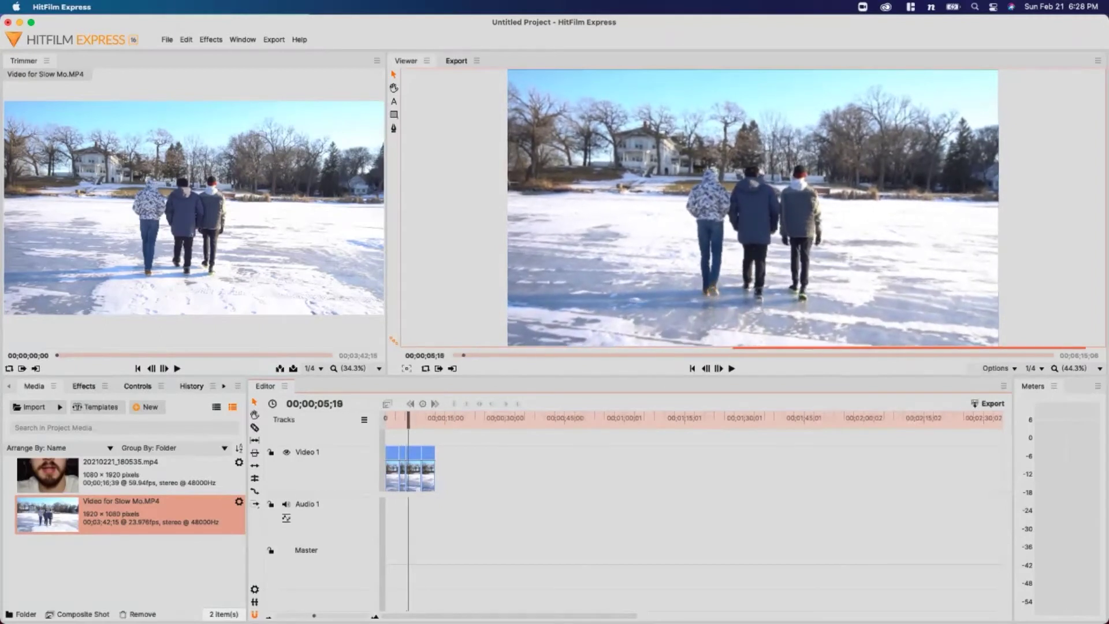
pyautogui.press('Right')
pyautogui.press('Right')
pyautogui.press('Right')
pyautogui.press('Right')
pyautogui.press('Right')
pyautogui.press('Right')
pyautogui.press('Right')
pyautogui.press('Right')
pyautogui.press('Right')
pyautogui.press('Right')
pyautogui.press('Right')
pyautogui.press('Right')
pyautogui.press('Right')
pyautogui.press('Right')
pyautogui.press('Right')
pyautogui.press('Right')
pyautogui.press('Right')
pyautogui.press('Right')
pyautogui.press('Right')
pyautogui.press('Right')
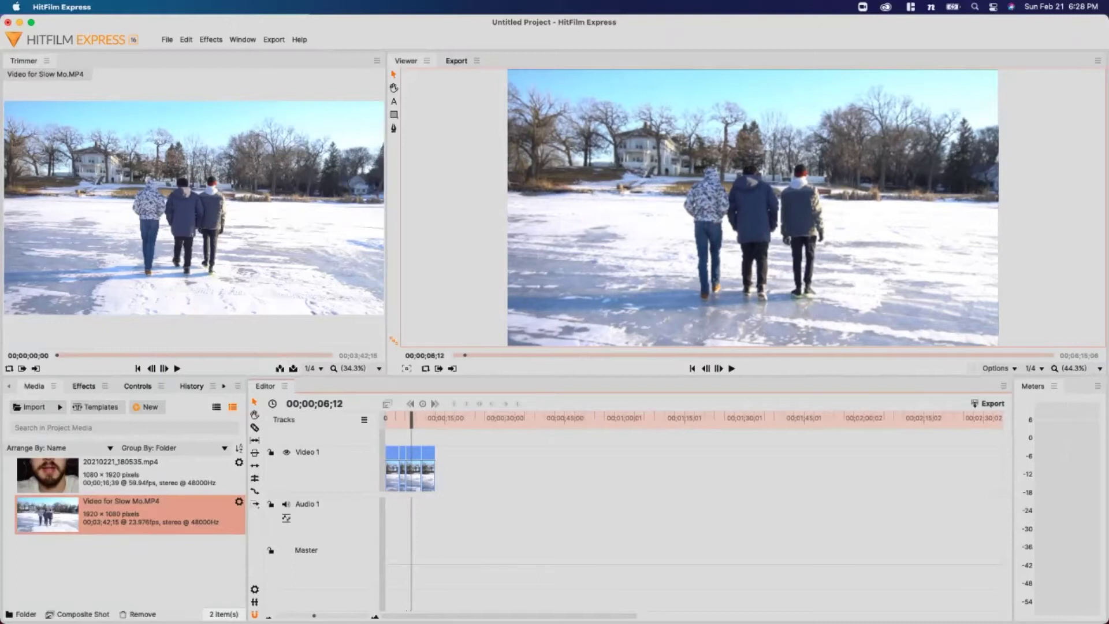
pyautogui.press('Right')
pyautogui.press('Right')
pyautogui.press('Right')
pyautogui.press('Right')
pyautogui.press('Right')
pyautogui.press('Right')
pyautogui.press('Right')
pyautogui.press('Right')
pyautogui.press('Right')
pyautogui.press('Right')
pyautogui.press('Right')
pyautogui.press('Right')
pyautogui.press('Right')
pyautogui.press('Right')
pyautogui.press('Right')
pyautogui.press('Right')
pyautogui.press('Right')
pyautogui.press('Right')
pyautogui.press('Right')
pyautogui.press('Right')
pyautogui.press('Right')
pyautogui.press('Right')
pyautogui.press('Right')
pyautogui.press('Right')
pyautogui.press('Right')
pyautogui.press('Right')
pyautogui.press('Right')
pyautogui.press('Right')
pyautogui.press('Right')
pyautogui.press('Right')
pyautogui.press('Right')
pyautogui.press('Right')
pyautogui.press('Right')
pyautogui.press('Right')
pyautogui.press('Right')
pyautogui.press('Right')
pyautogui.press('Right')
pyautogui.press('Right')
pyautogui.press('Right')
pyautogui.press('Right')
pyautogui.press('Right')
pyautogui.press('Right')
pyautogui.press('Right')
pyautogui.press('Right')
pyautogui.press('Right')
pyautogui.press('Right')
pyautogui.press('Right')
pyautogui.press('Right')
pyautogui.press('Right')
pyautogui.press('Right')
pyautogui.press('Right')
pyautogui.press('Right')
pyautogui.press('Right')
pyautogui.press('Right')
pyautogui.press('Right')
pyautogui.press('Right')
pyautogui.press('Right')
pyautogui.press('Right')
pyautogui.press('Right')
pyautogui.press('Right')
pyautogui.press('Right')
pyautogui.press('Right')
pyautogui.press('Right')
pyautogui.press('Right')
pyautogui.press('Right')
pyautogui.press('Right')
pyautogui.press('Right')
pyautogui.press('Right')
pyautogui.press('Right')
pyautogui.press('Right')
pyautogui.press('Right')
pyautogui.press('Right')
pyautogui.press('Right')
pyautogui.press('Right')
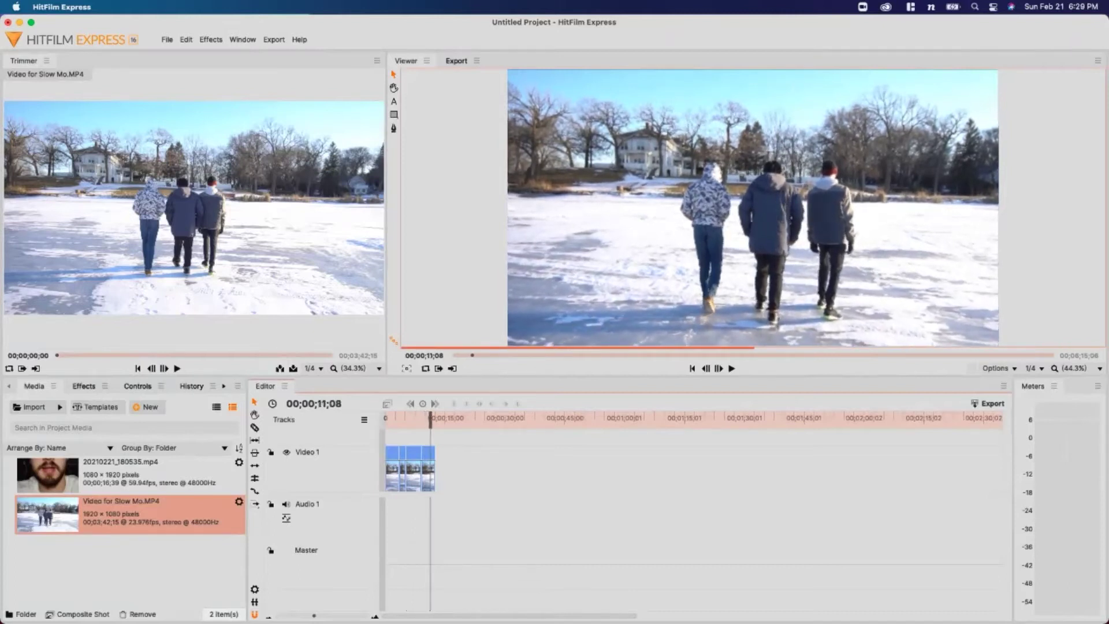
# - Move the timeline's out point back to just past the last clip and place the playhead there at 00;00;13;02
pyautogui.press('Home')
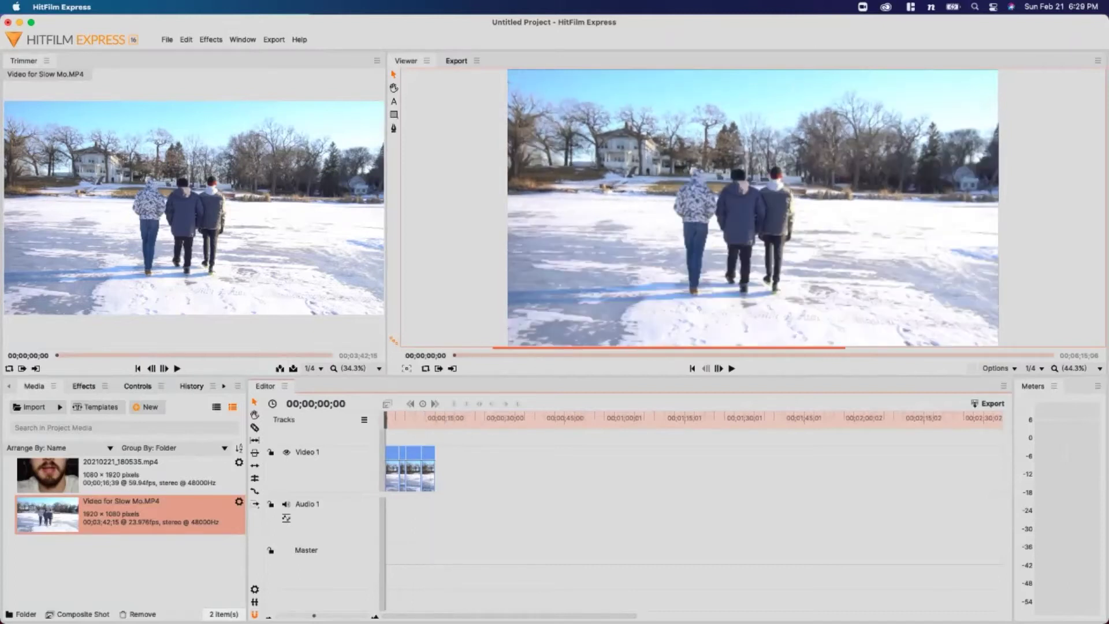
pyautogui.press('-')
pyautogui.press('-')
pyautogui.press('-')
pyautogui.press('-')
pyautogui.press('-')
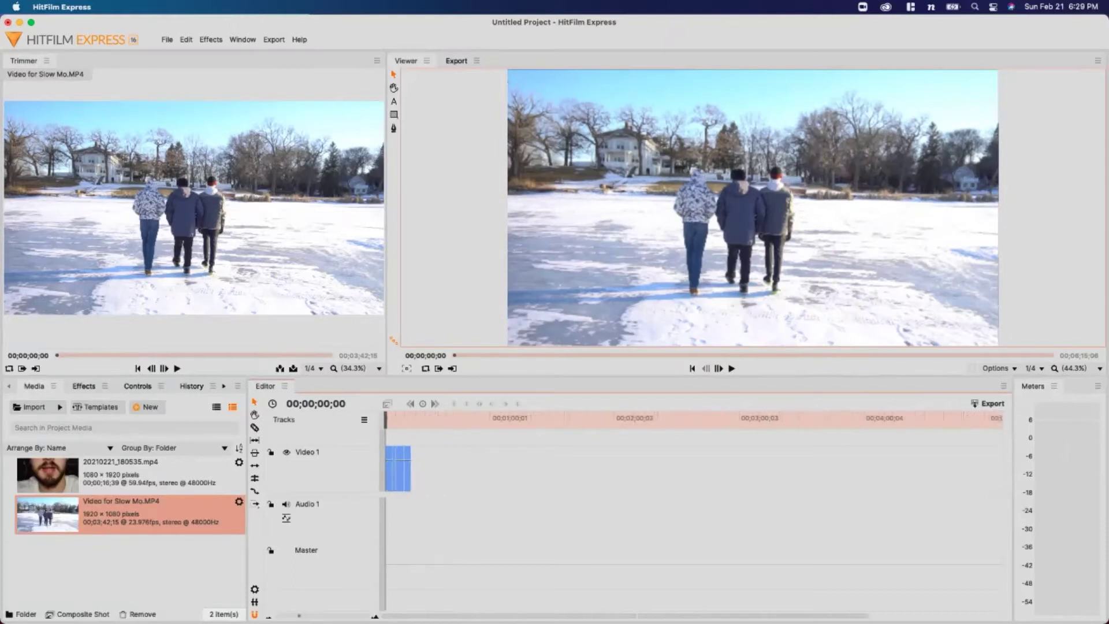
pyautogui.press('-')
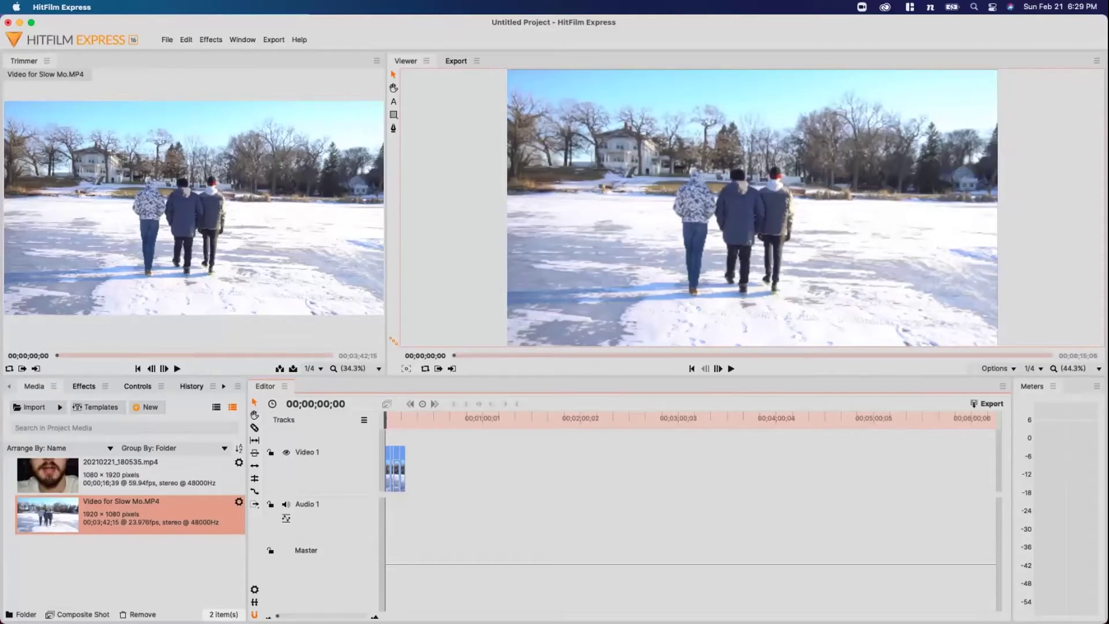
pyautogui.moveTo(996, 421); pyautogui.dragTo(407, 422)
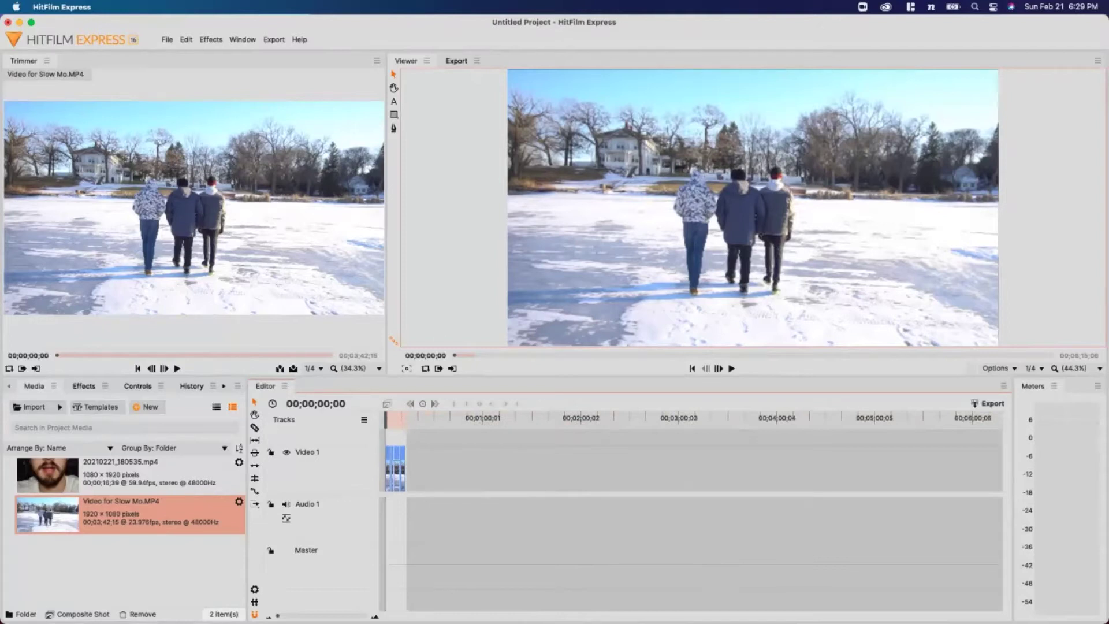
pyautogui.moveTo(278, 616); pyautogui.dragTo(326, 616)
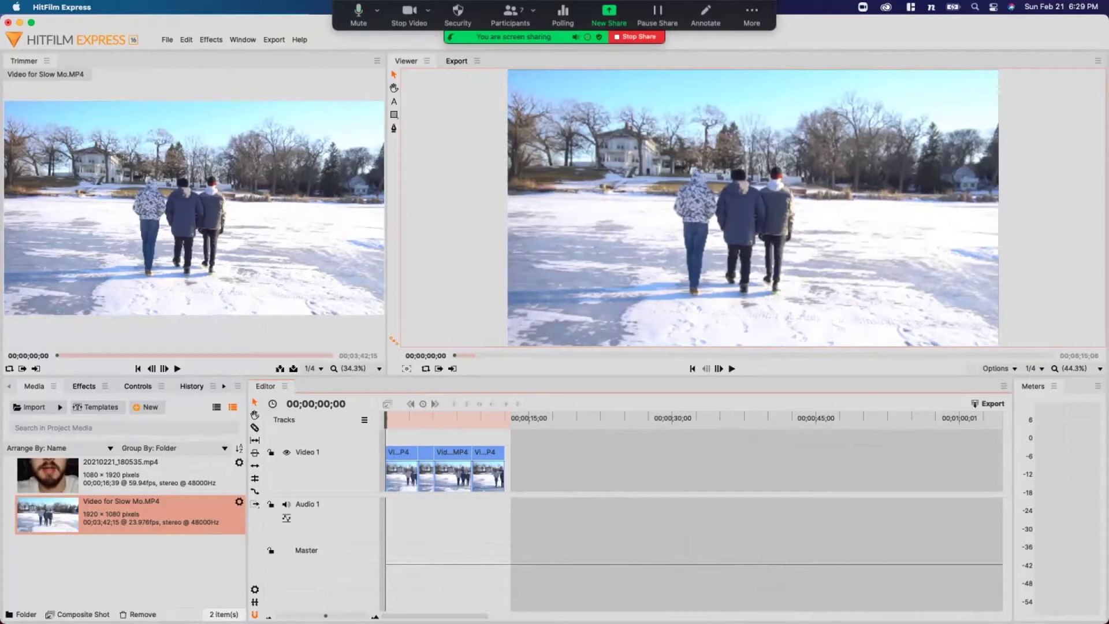
pyautogui.click(484, 417)
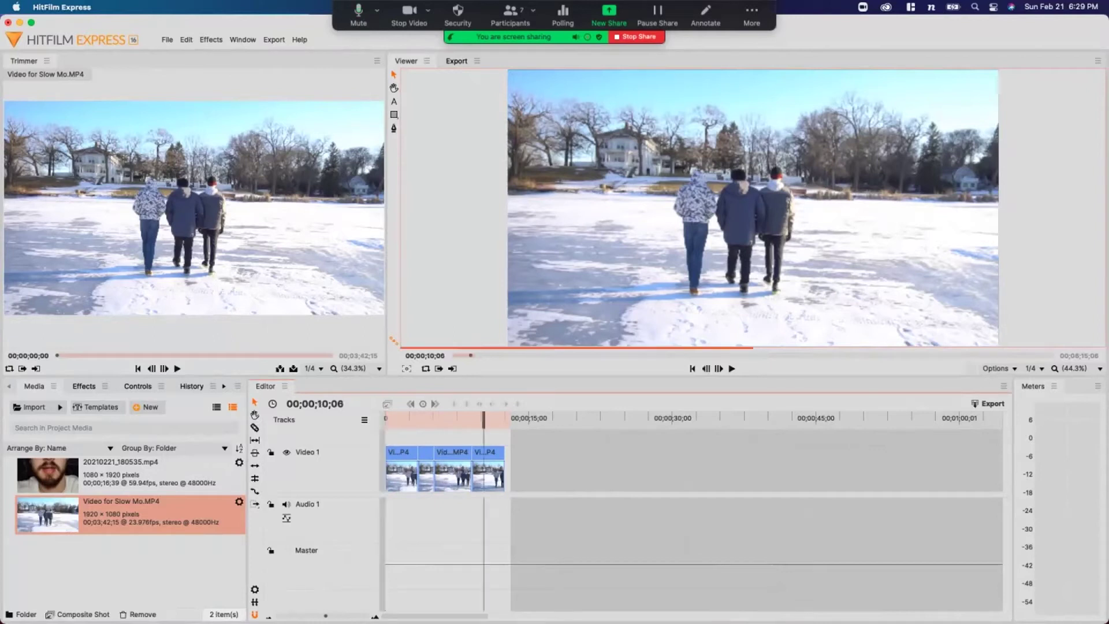
pyautogui.moveTo(510, 421)
pyautogui.mouseDown()
pyautogui.moveTo(387, 417)
pyautogui.moveTo(510, 417)
pyautogui.mouseUp()
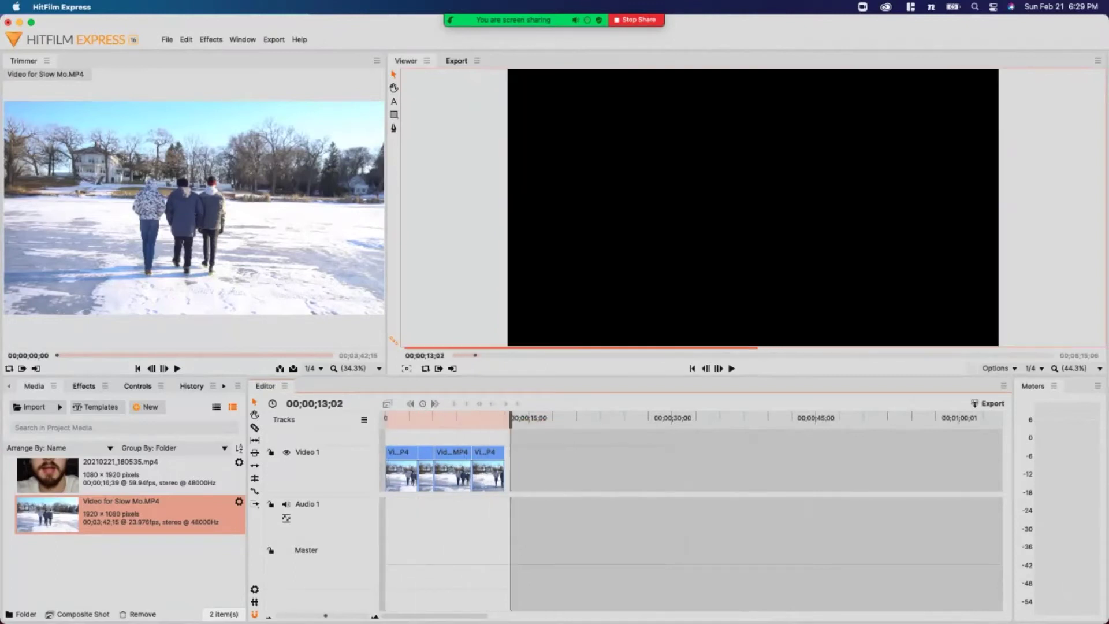
pyautogui.click(989, 403)
pyautogui.moveTo(1002, 443)
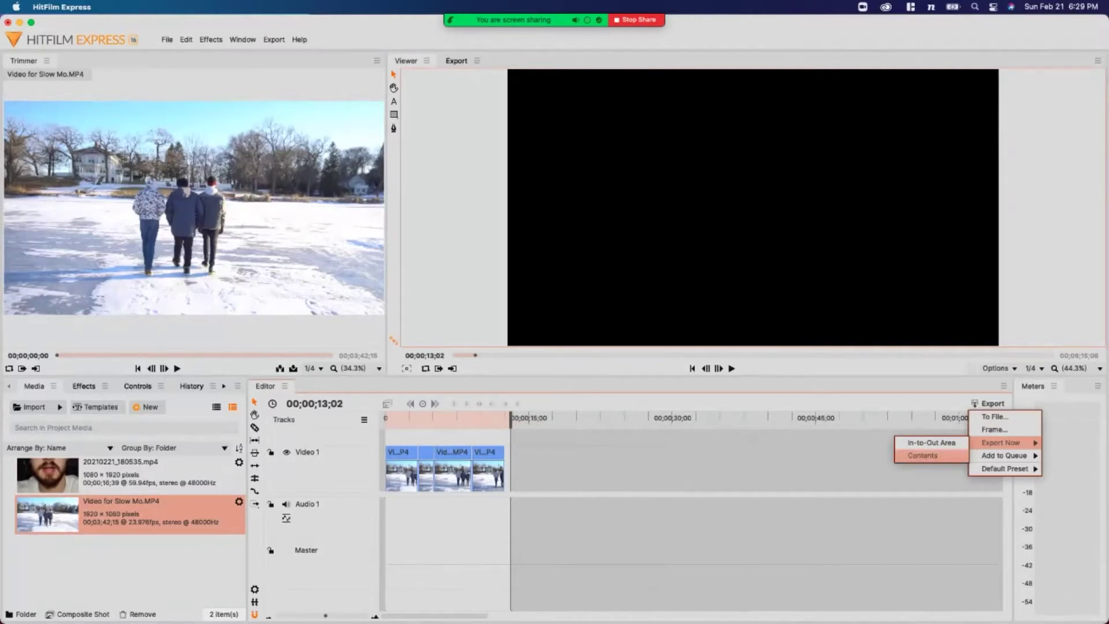
pyautogui.press('Escape')
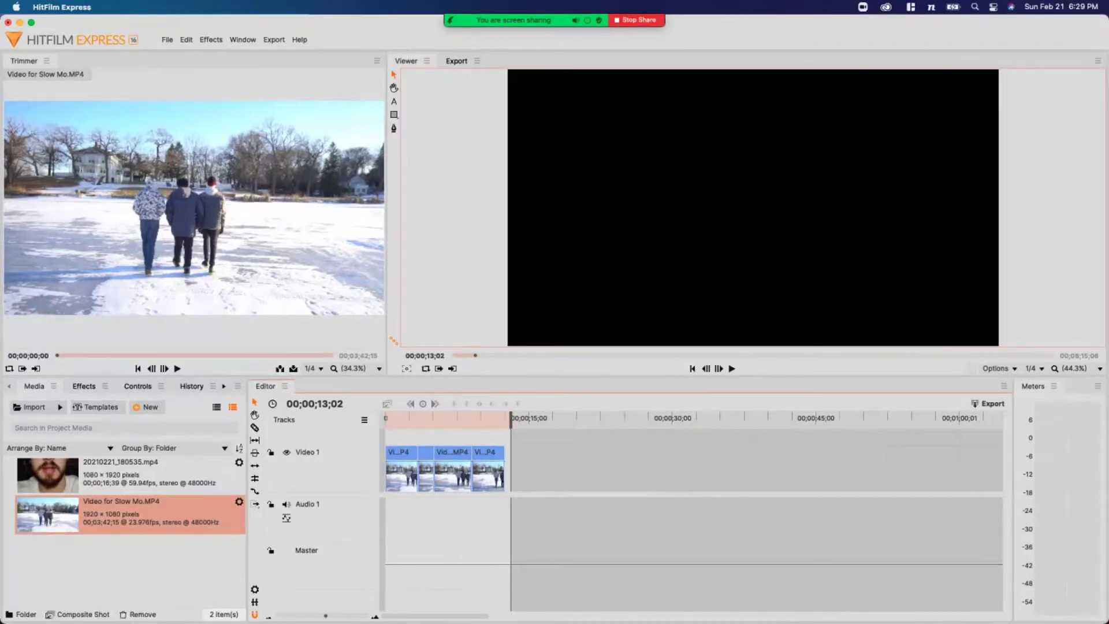
# - Set the default export preset to YouTube 1080p HD
pyautogui.click(457, 60)
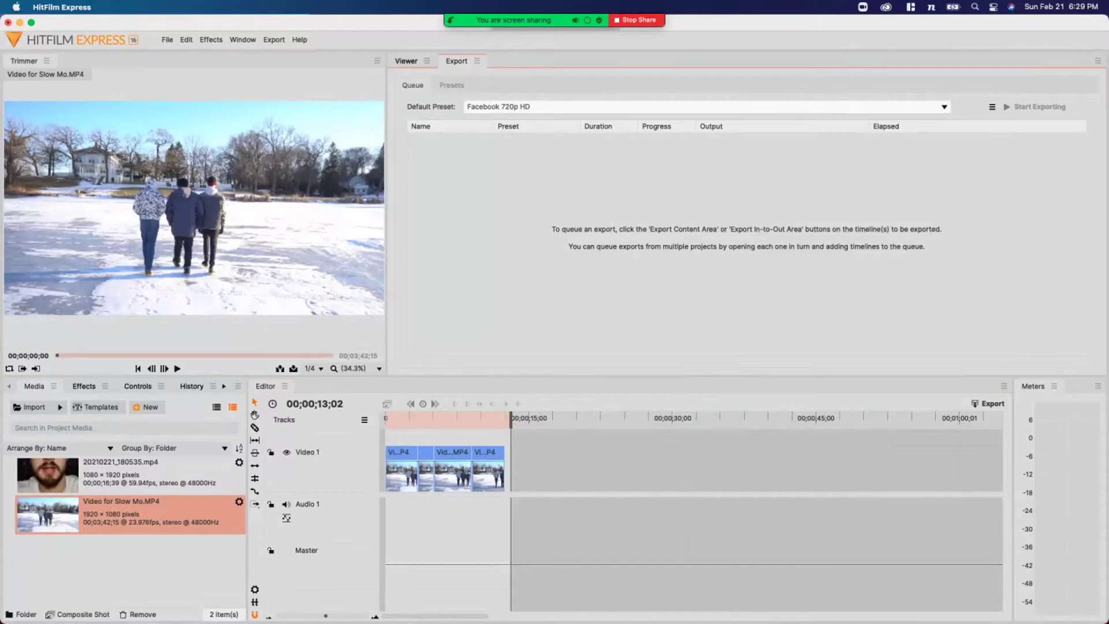
pyautogui.click(706, 106)
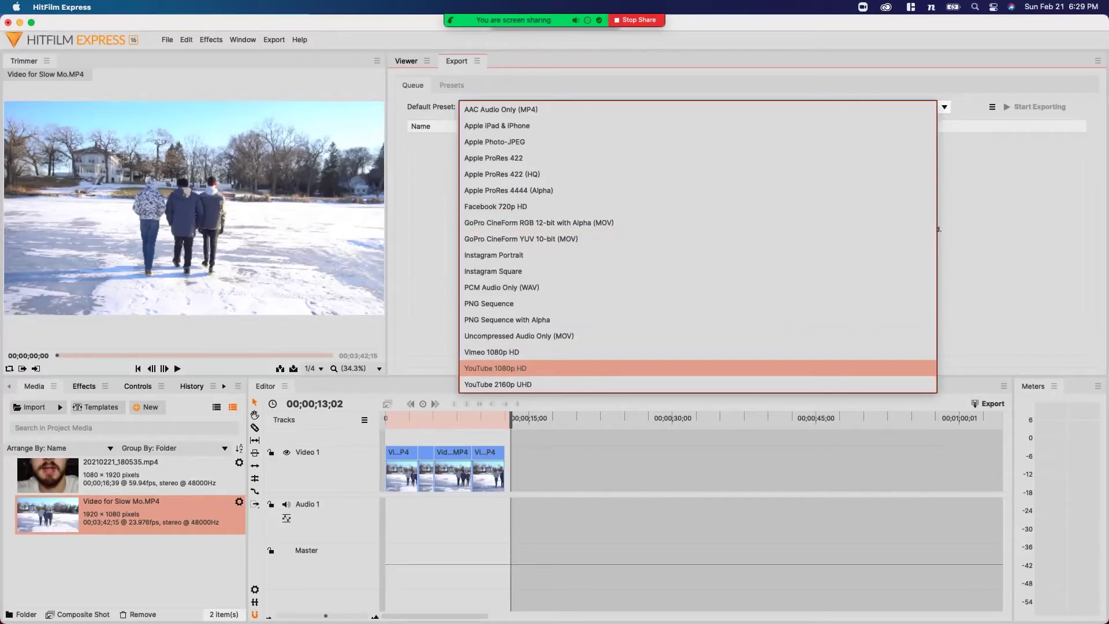
pyautogui.click(495, 368)
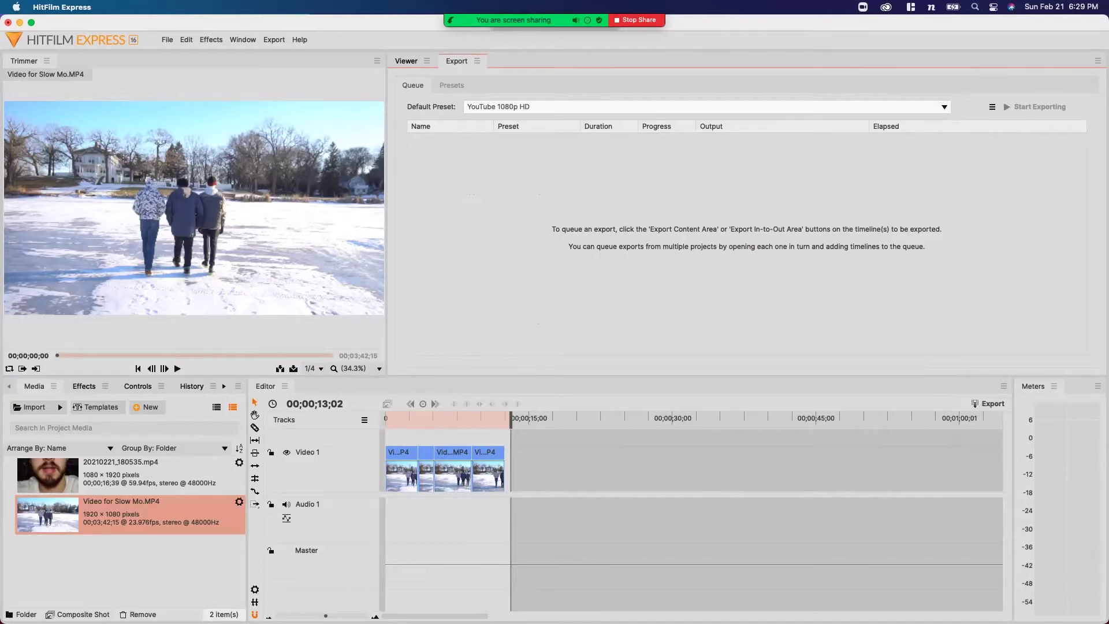
# - Export the timeline's contents immediately with the default preset
pyautogui.click(989, 403)
pyautogui.moveTo(1003, 443)
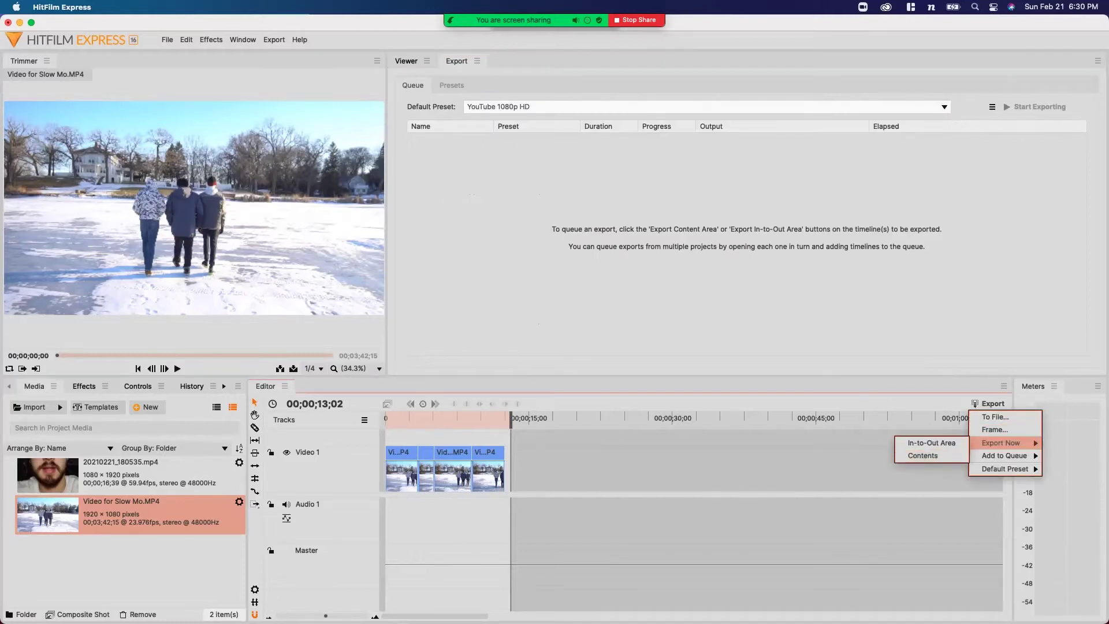
pyautogui.click(923, 455)
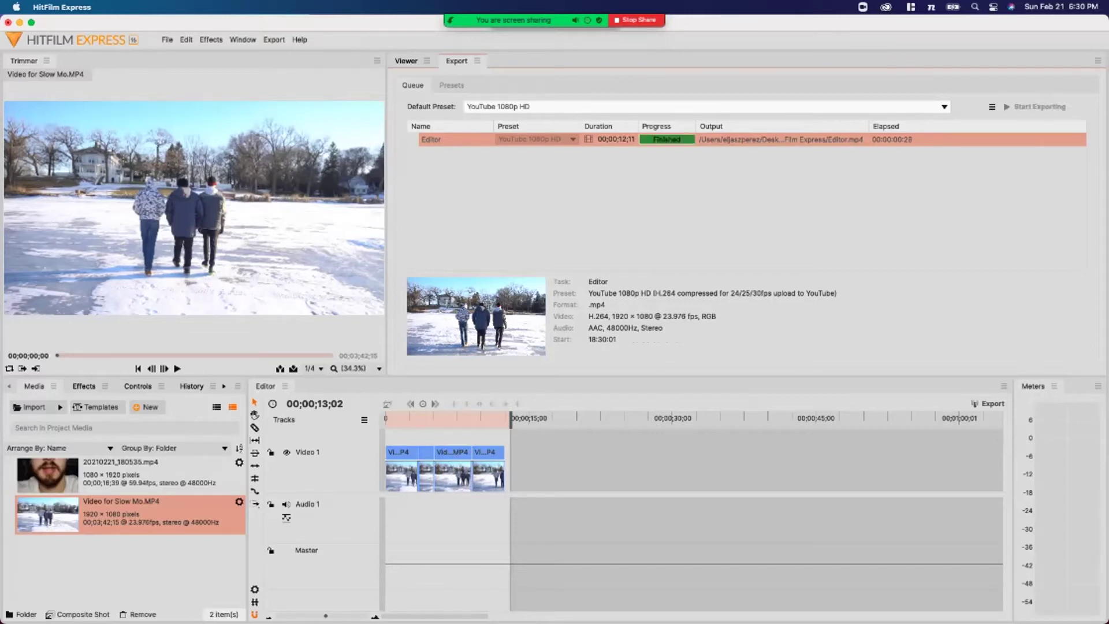
# - Show the exported file in Finder, play Editor.mp4 in QuickTime Player, and quit the player
pyautogui.click(780, 139)
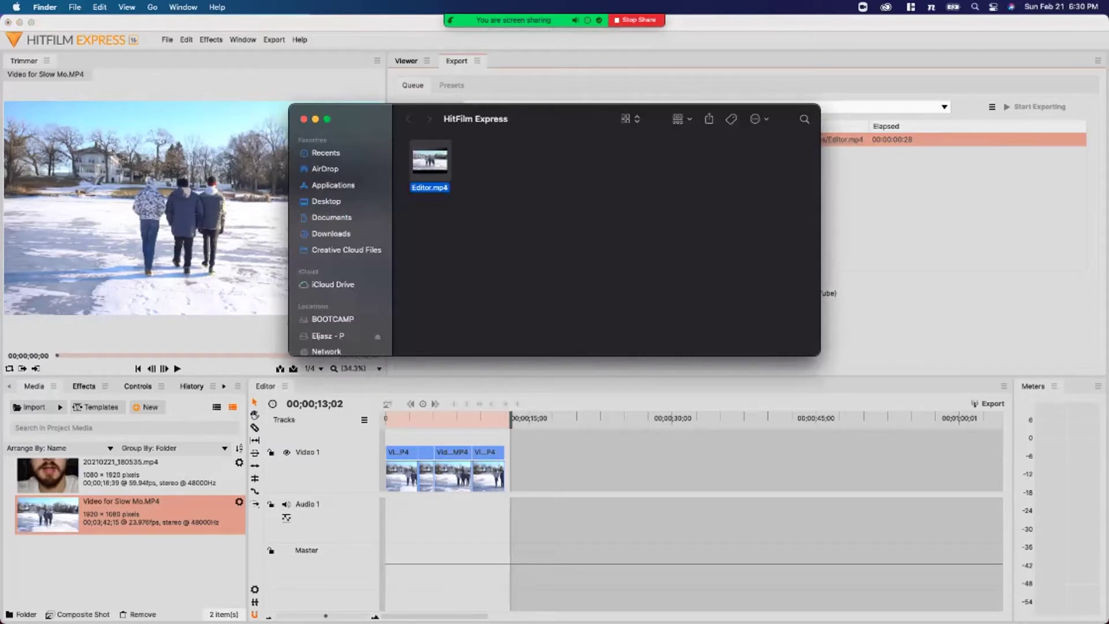
pyautogui.doubleClick(429, 160)
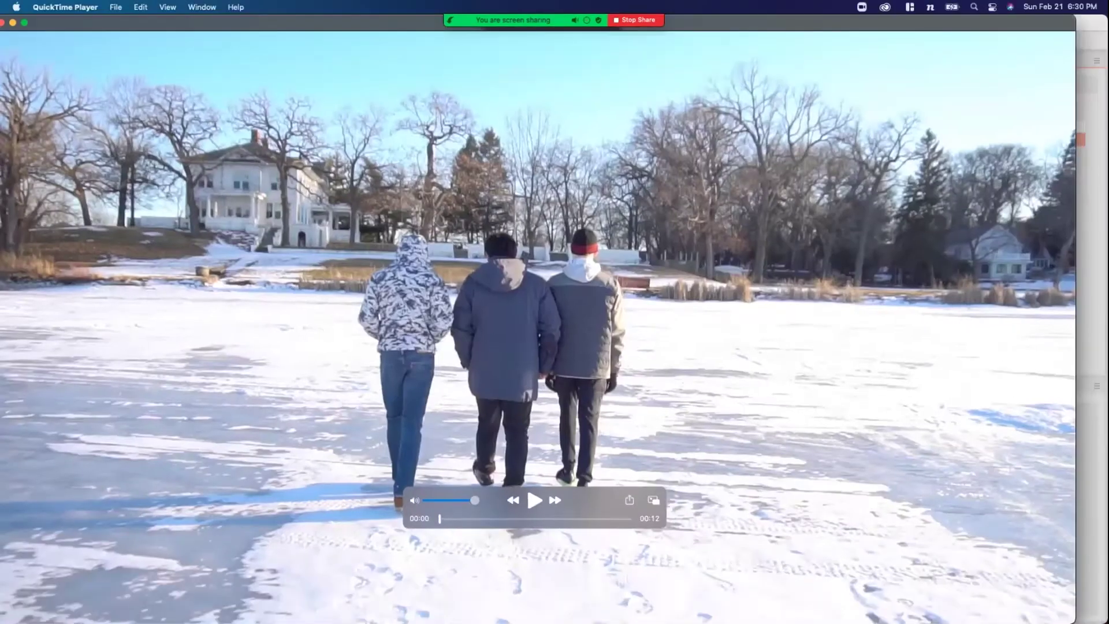
pyautogui.press('space')
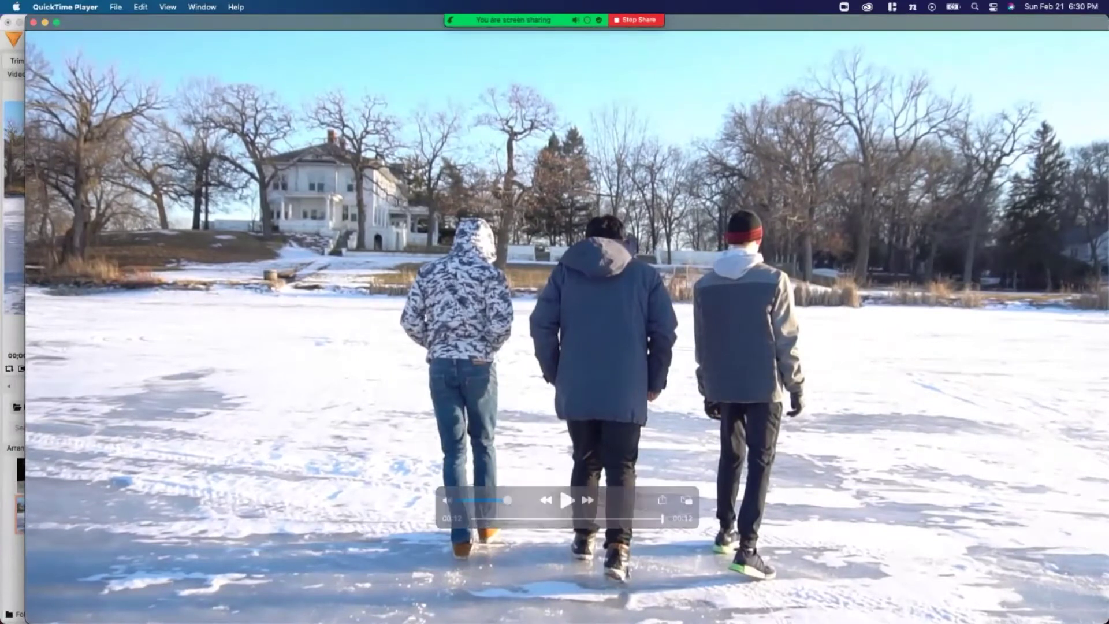
pyautogui.press('super+q')
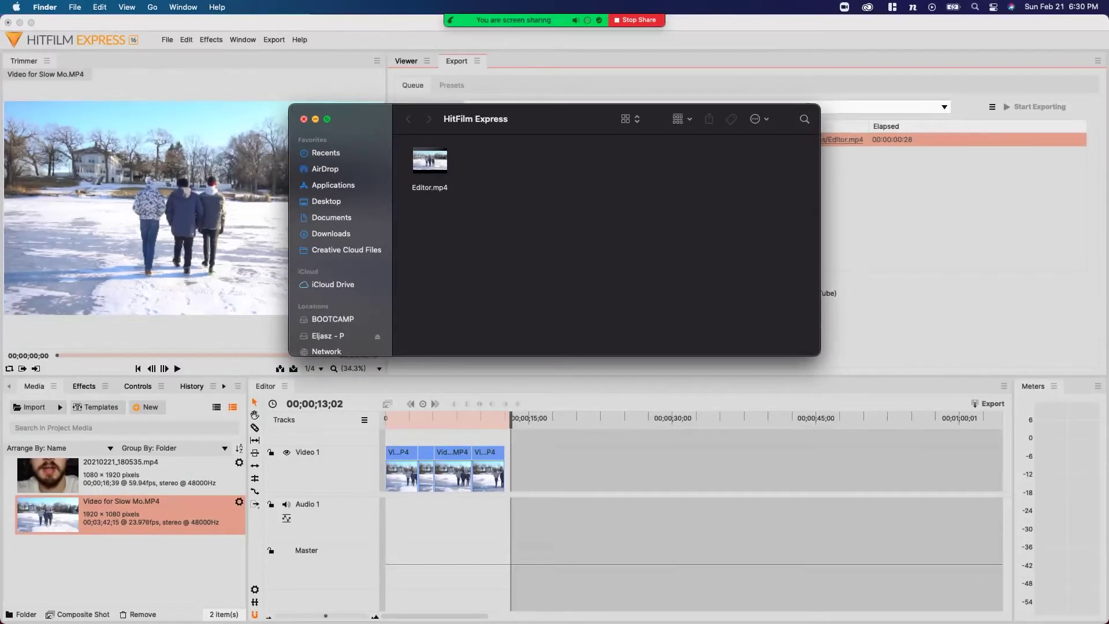
# - Close the Finder window and remove the finished Editor task from the export queue
pyautogui.click(303, 119)
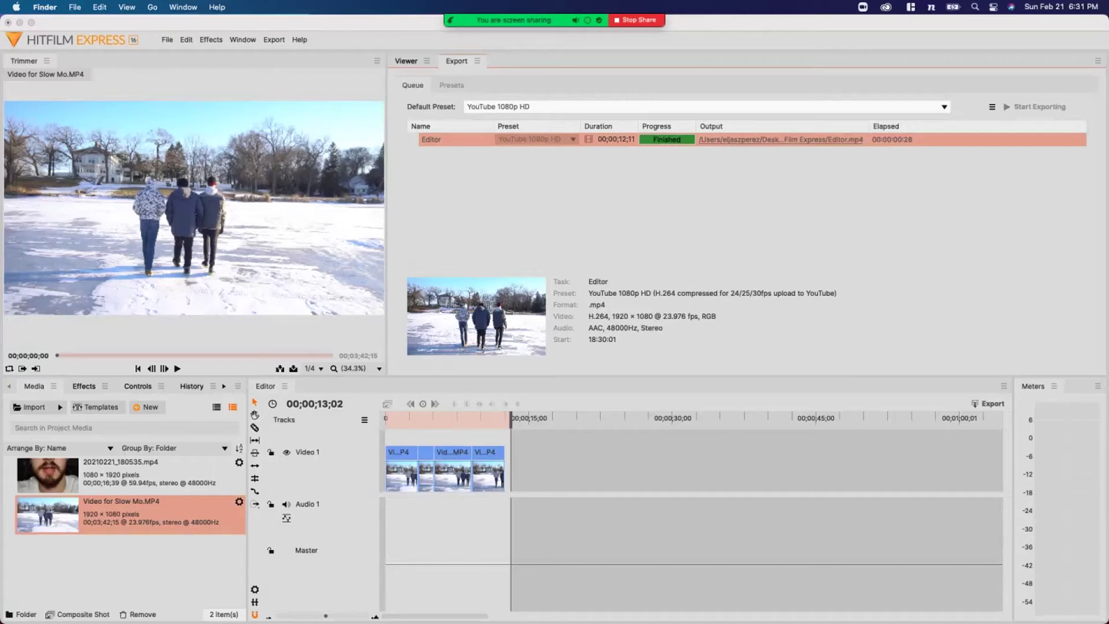
pyautogui.click(694, 520)
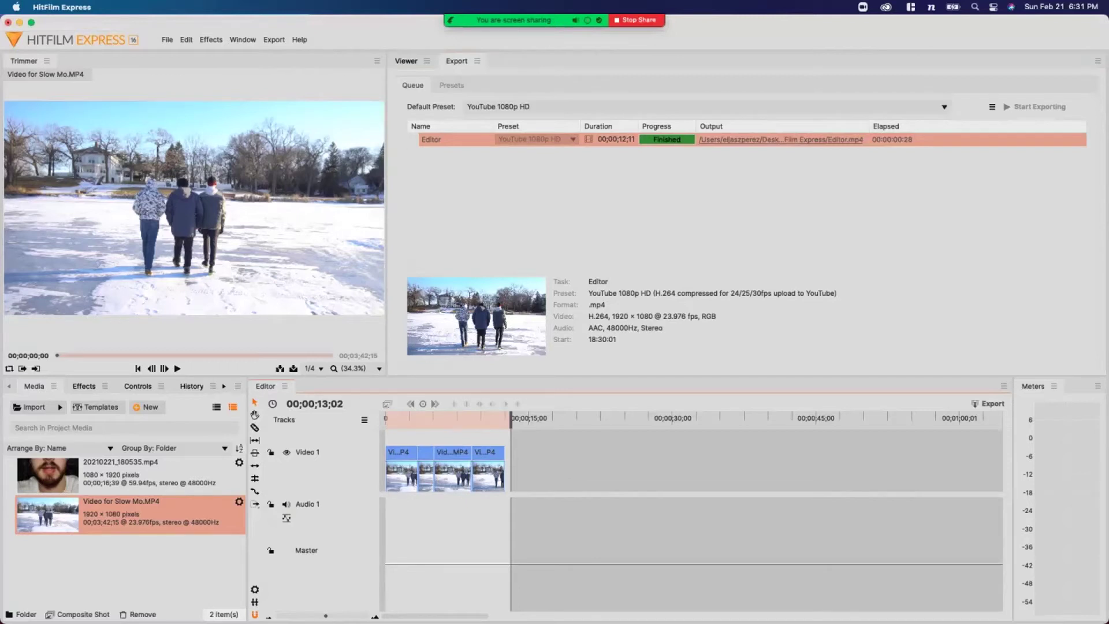
pyautogui.rightClick(924, 139)
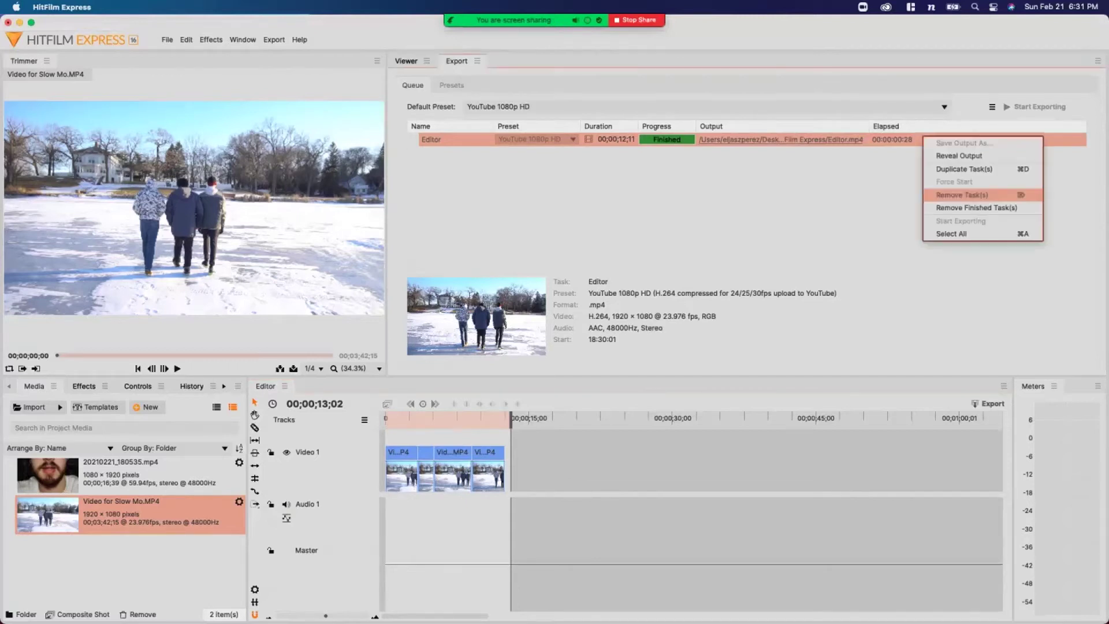
pyautogui.click(962, 194)
pyautogui.click(599, 327)
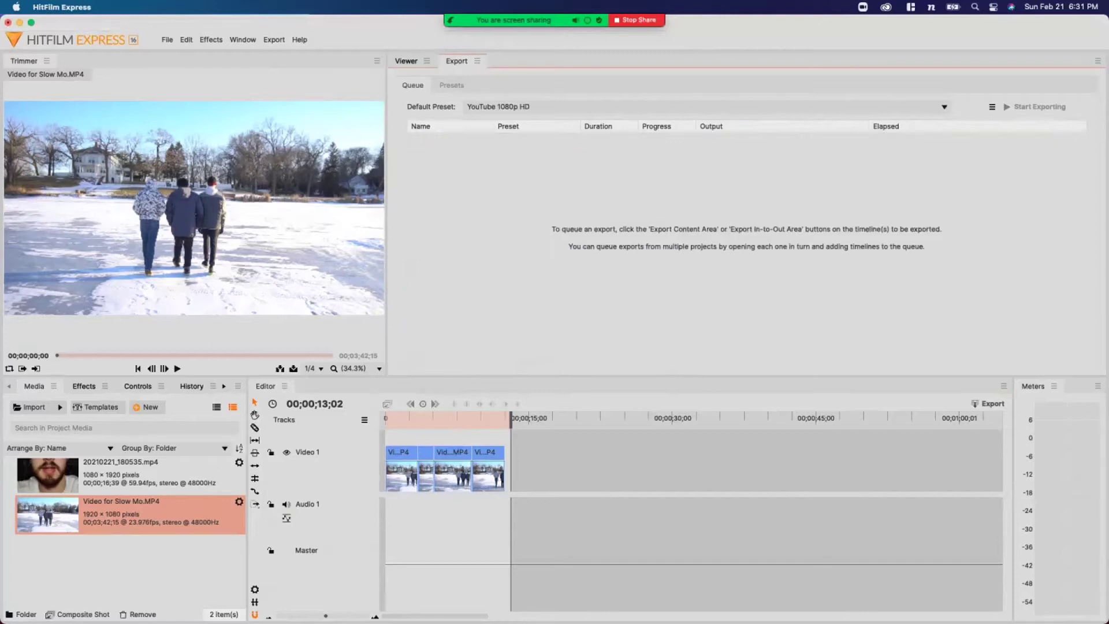
# - Delete all clips from the timeline and set the frame rate of Video for Slow Mo.MP4 to come from the file
pyautogui.click(407, 61)
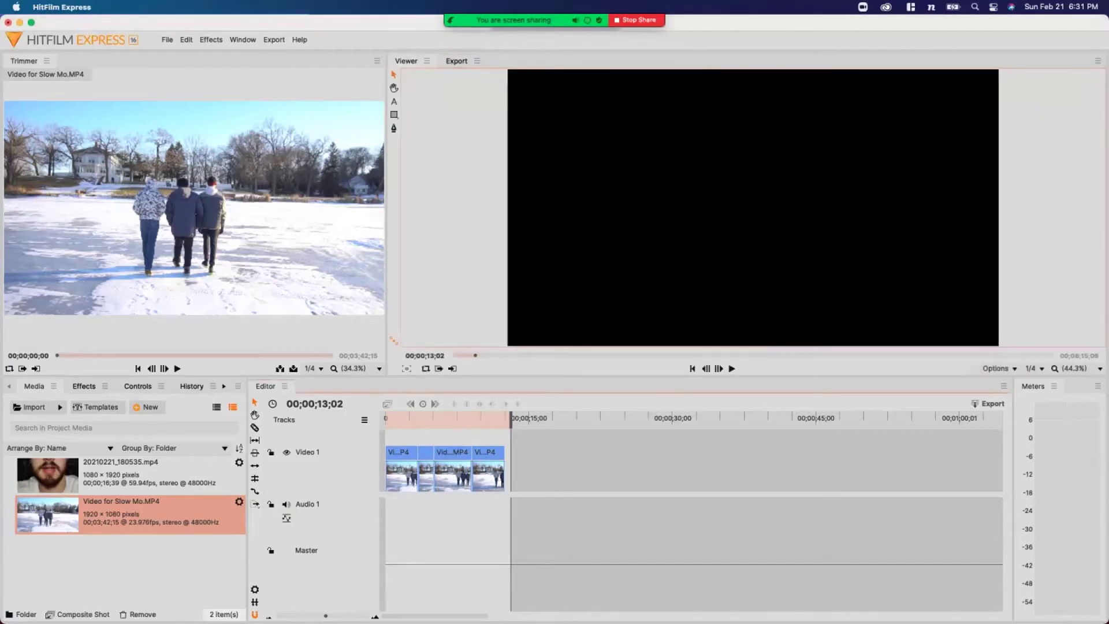
pyautogui.press('Delete')
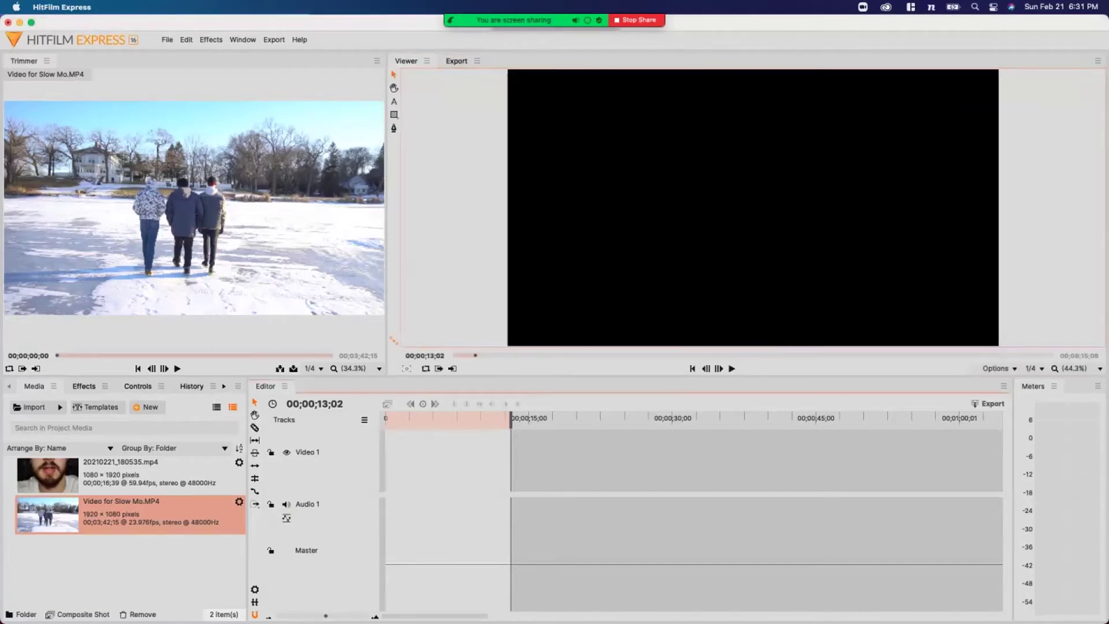
pyautogui.click(239, 502)
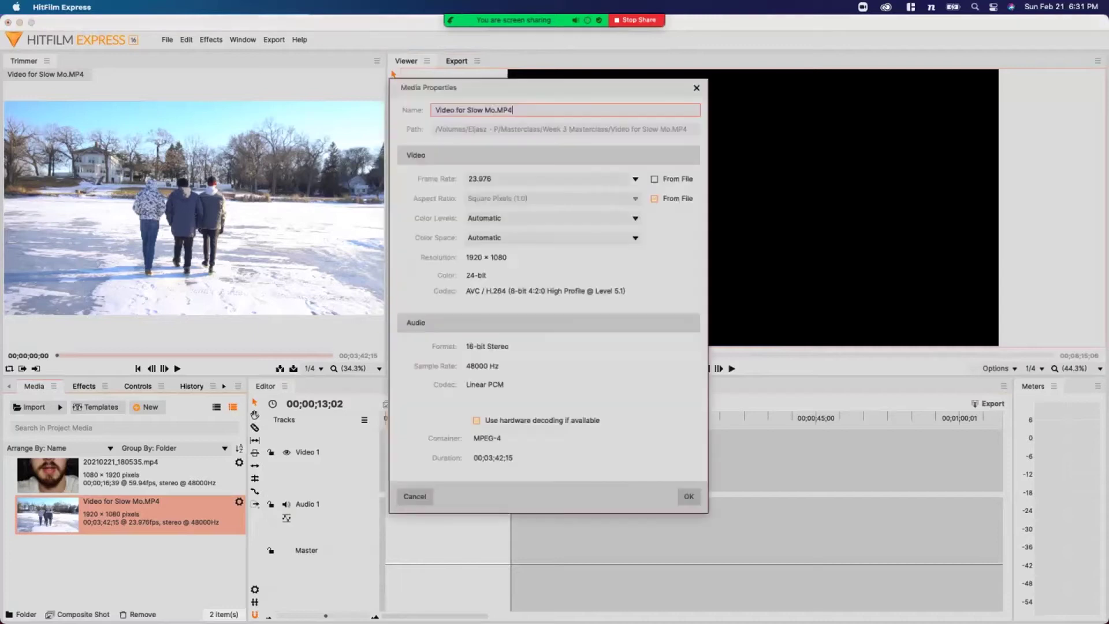
pyautogui.click(654, 179)
pyautogui.click(688, 496)
# - Place Video for Slow Mo.MP4 at the start of the timeline without matching the sequence settings, and shorten it to about 11 seconds
pyautogui.moveTo(121, 514); pyautogui.dragTo(420, 497)
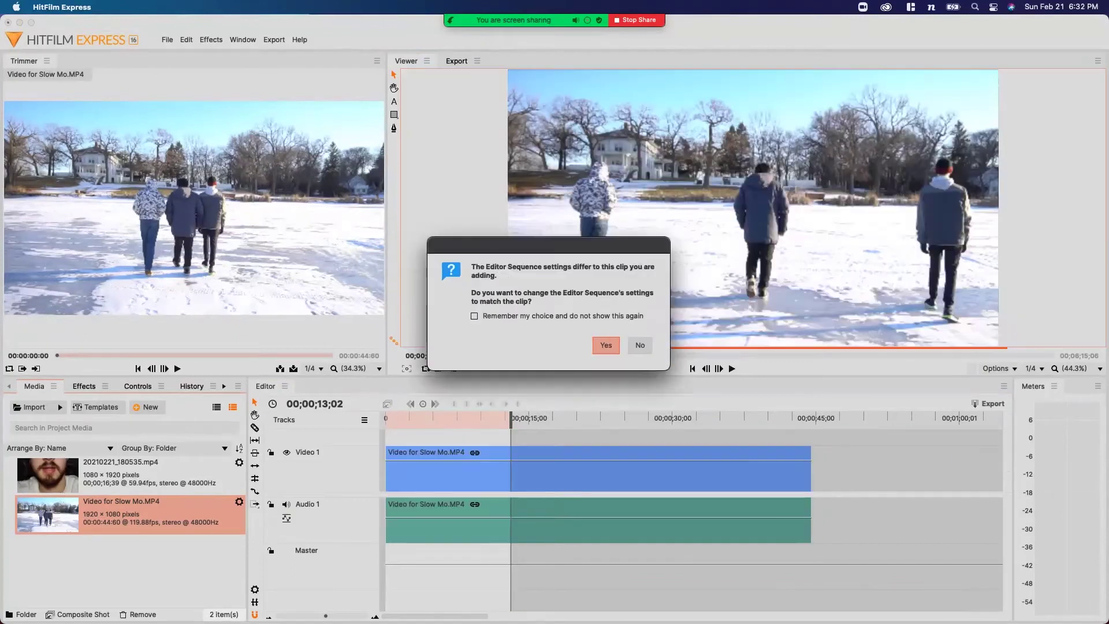
pyautogui.press('Escape')
pyautogui.moveTo(811, 452); pyautogui.dragTo(491, 452)
# - Play the clip from the start, stop at 00;00;01;16 and trim the clip's end to that point
pyautogui.moveTo(429, 418); pyautogui.dragTo(385, 418)
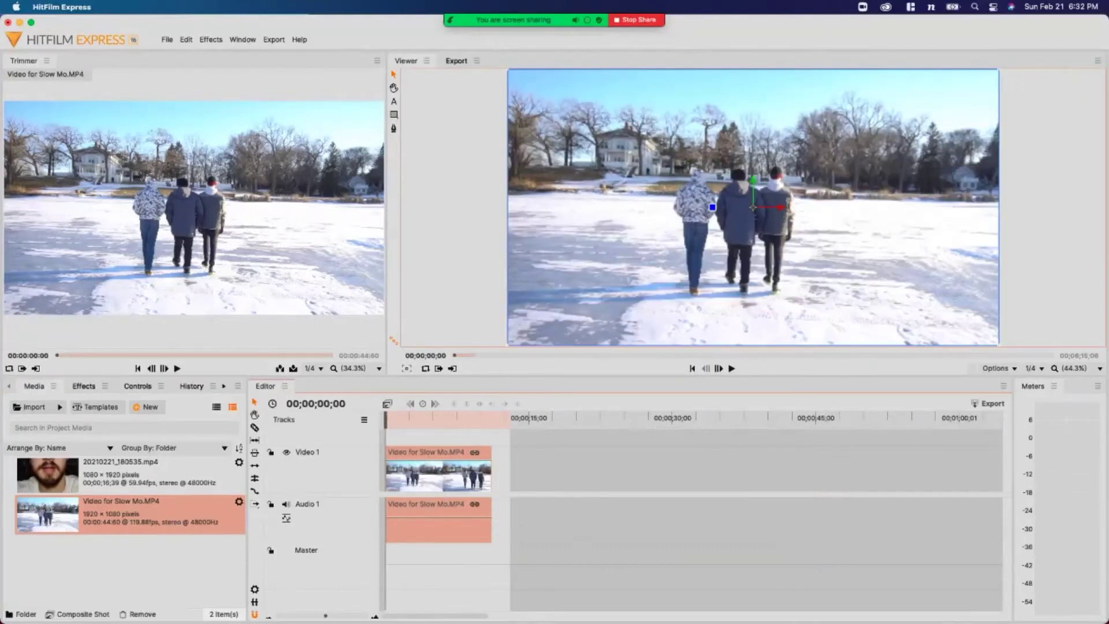
pyautogui.press('space')
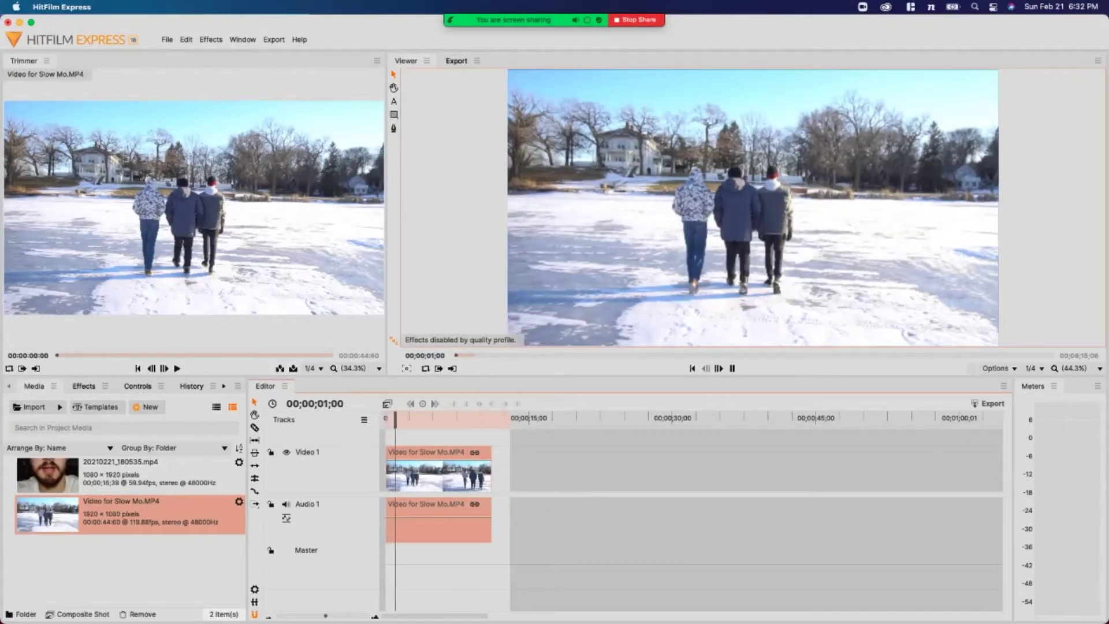
pyautogui.press('space')
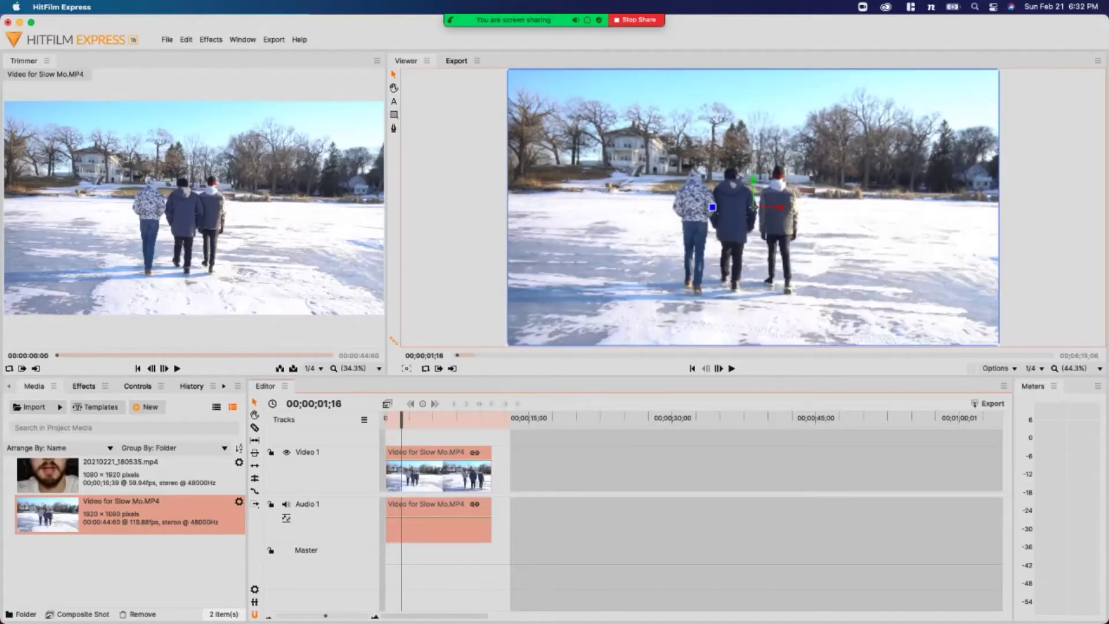
pyautogui.moveTo(490, 452); pyautogui.dragTo(402, 453)
pyautogui.moveTo(510, 420)
pyautogui.mouseDown()
pyautogui.moveTo(412, 420)
pyautogui.moveTo(536, 421)
pyautogui.mouseUp()
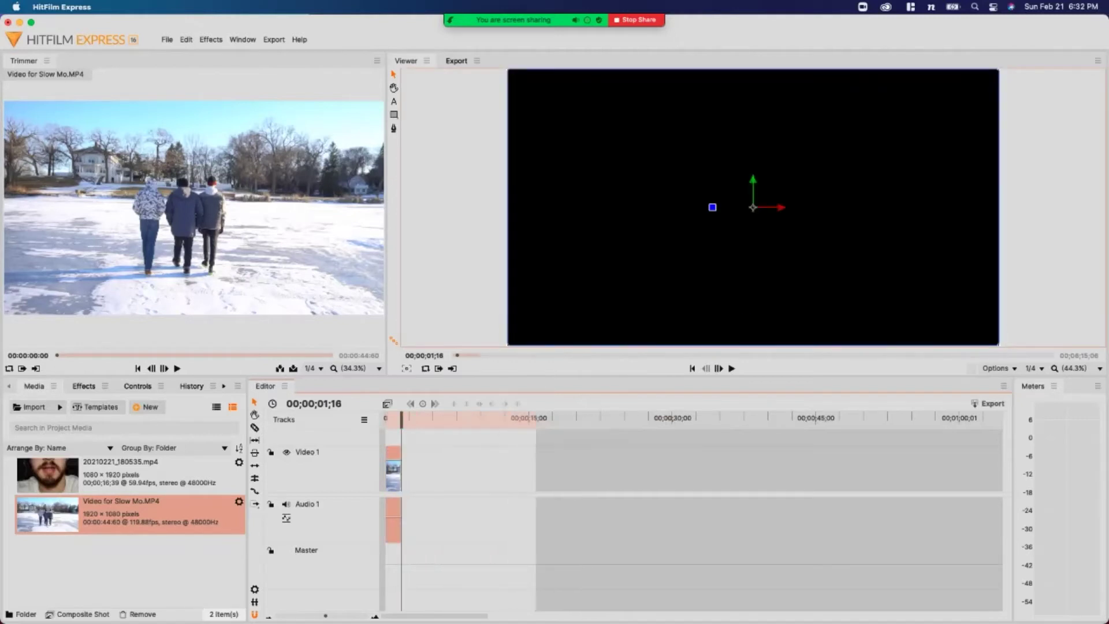
# - Set the trimmed clip's speed to 25 percent
pyautogui.rightClick(392, 90)
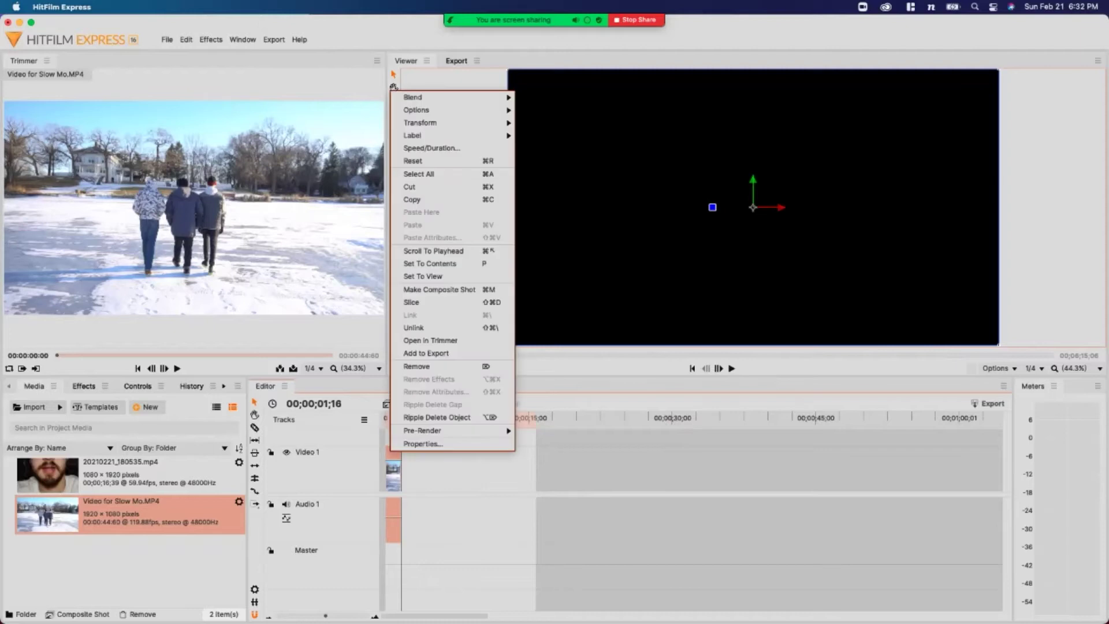
pyautogui.click(431, 148)
pyautogui.click(524, 278)
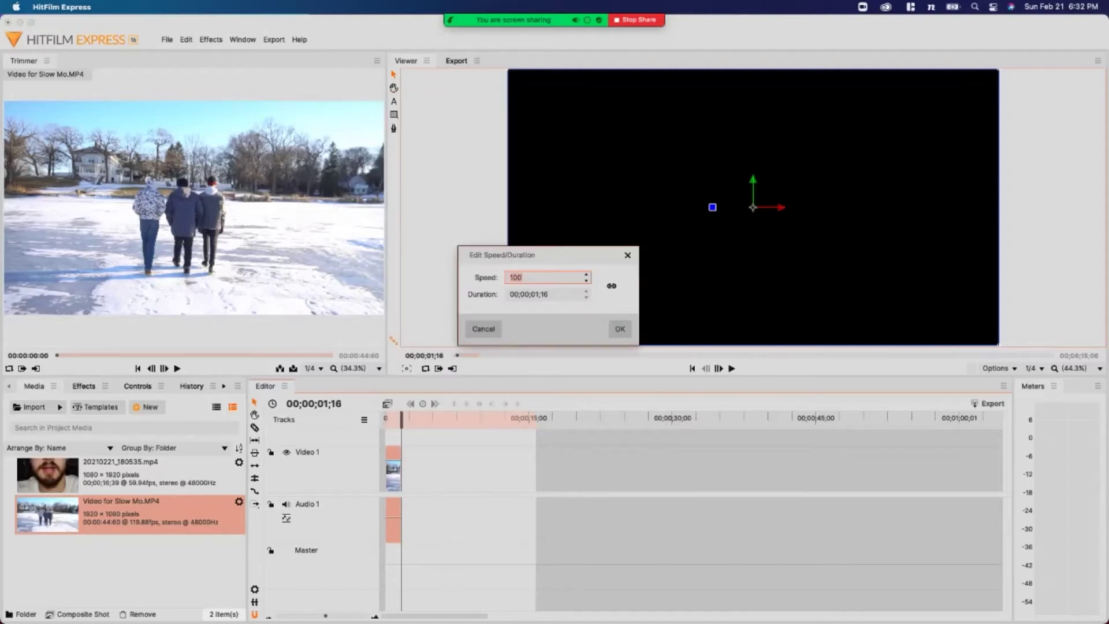
pyautogui.press('BackSpace')
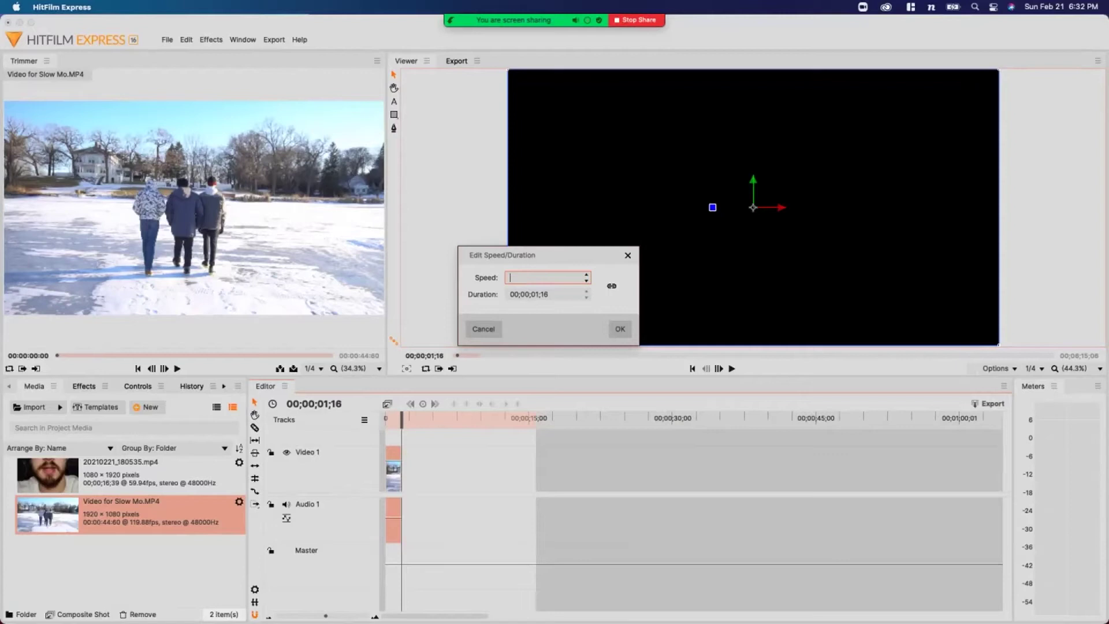
pyautogui.write('25')
pyautogui.press('Return')
pyautogui.click(620, 329)
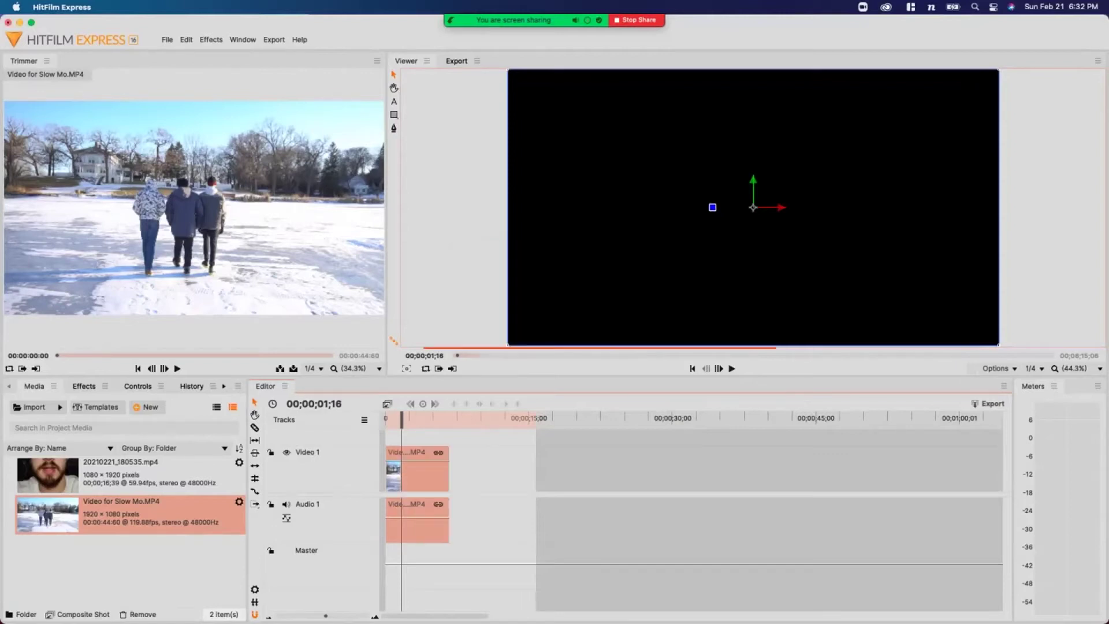
# - Put the playhead at 00;00;00;07 and move the timeline's out point back to just past the slowed clip
pyautogui.moveTo(402, 420); pyautogui.dragTo(388, 420)
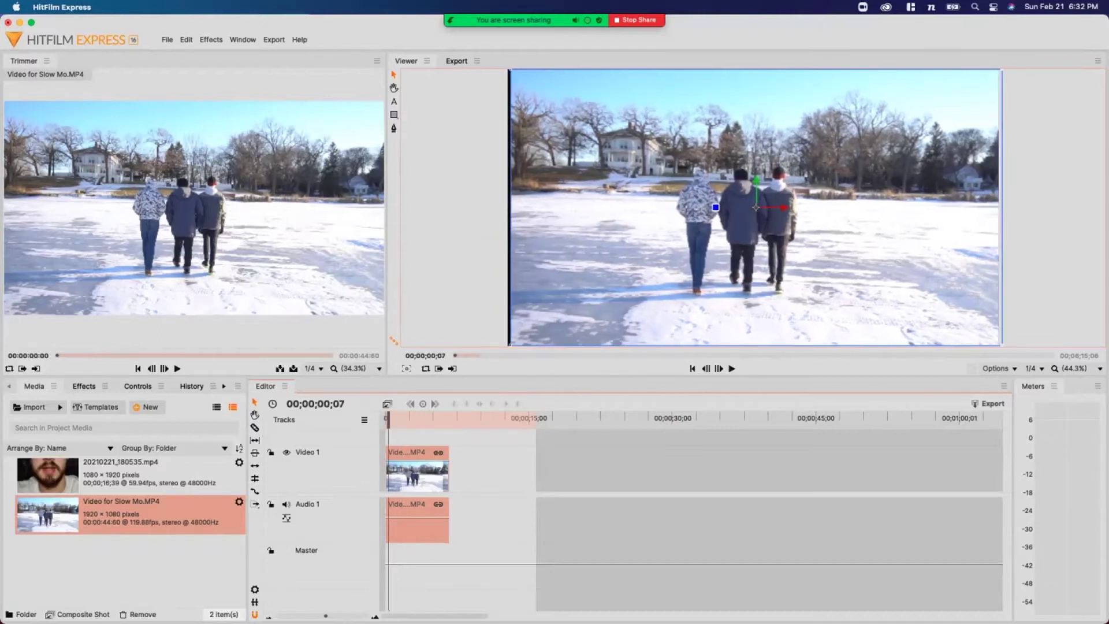
pyautogui.click(489, 523)
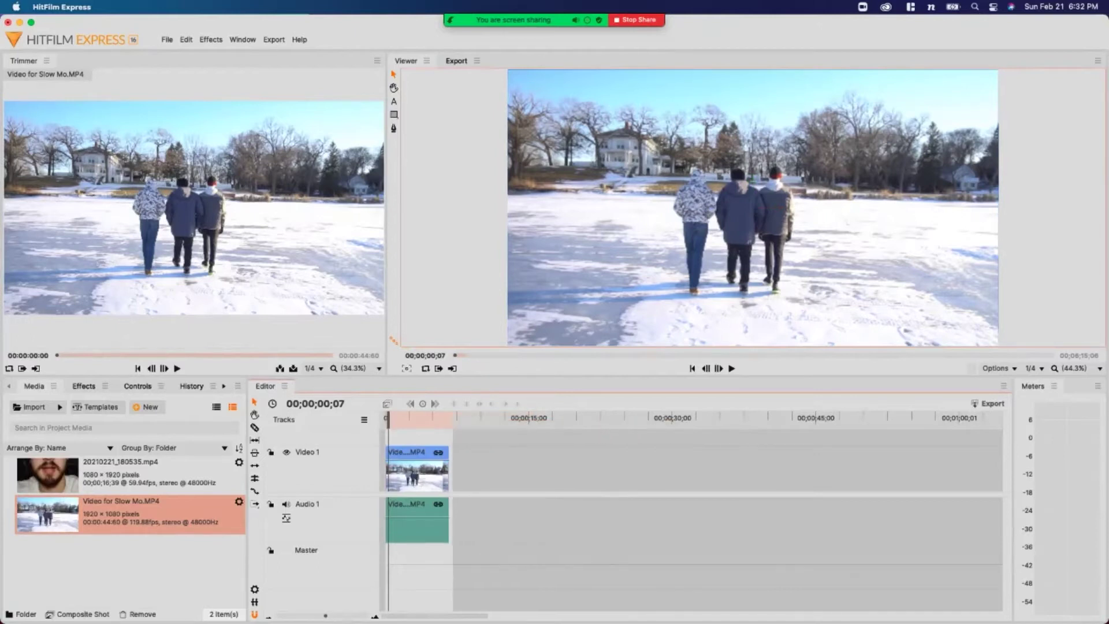
pyautogui.click(417, 475)
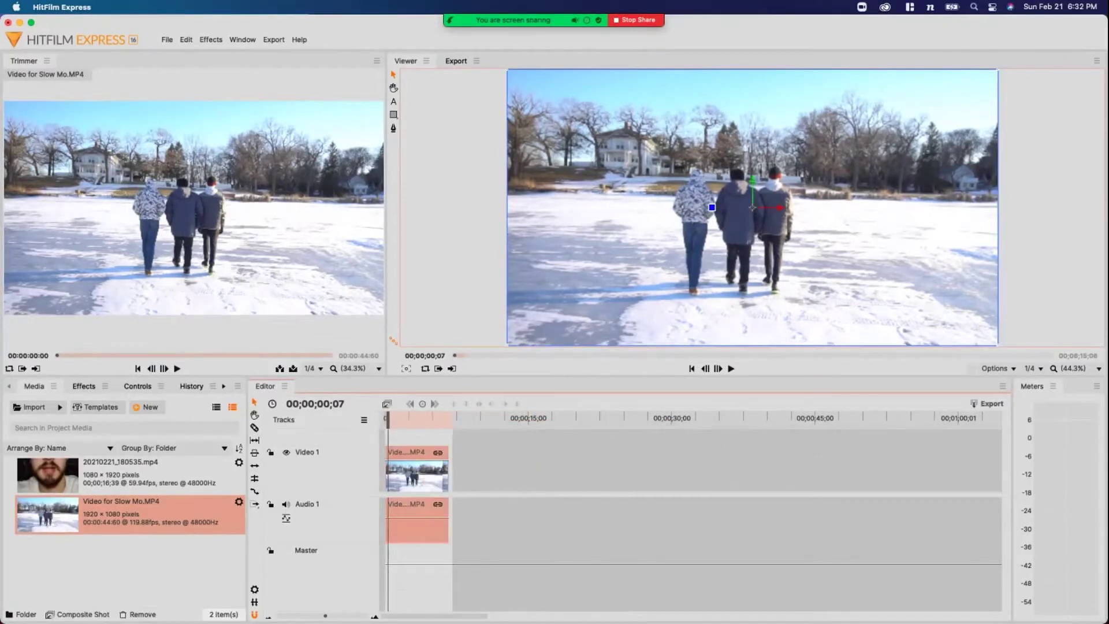
# - Export the slowed clip's timeline contents immediately using the YouTube 1080p HD default preset
pyautogui.click(988, 403)
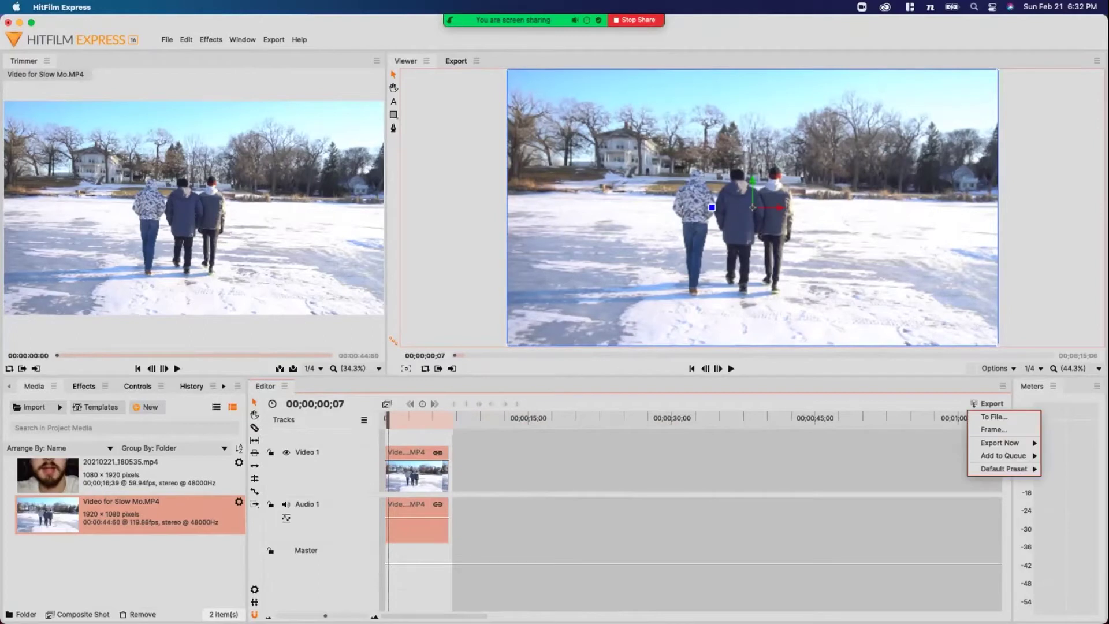
pyautogui.moveTo(1005, 448)
pyautogui.click(927, 456)
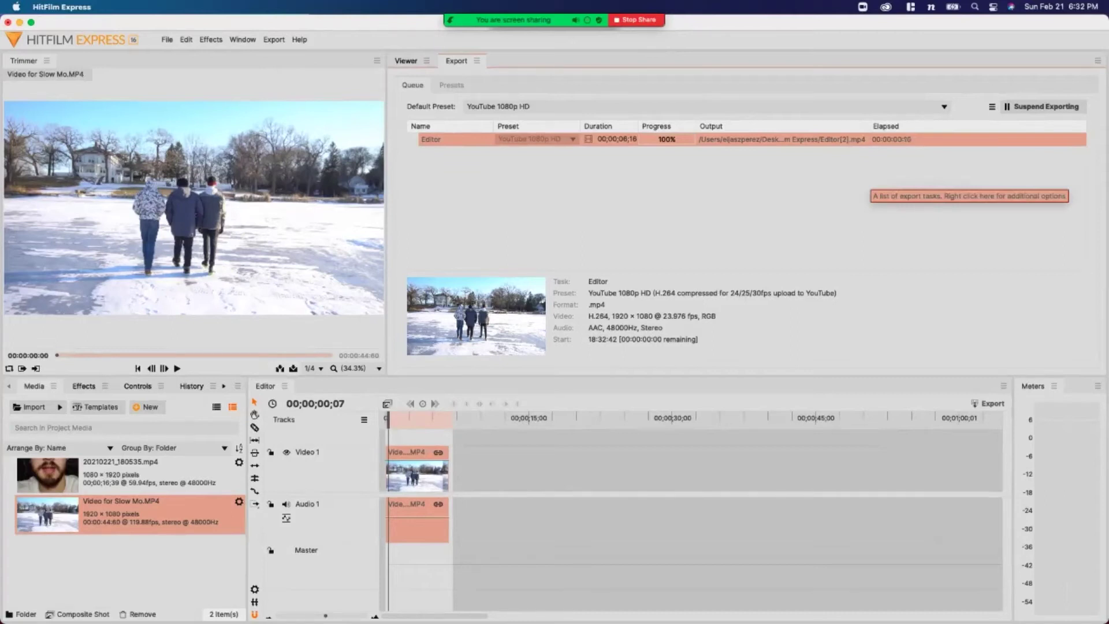
# - Show the new export in Finder, play Editor[2].mp4 twice in QuickTime Player, and close it
pyautogui.click(753, 139)
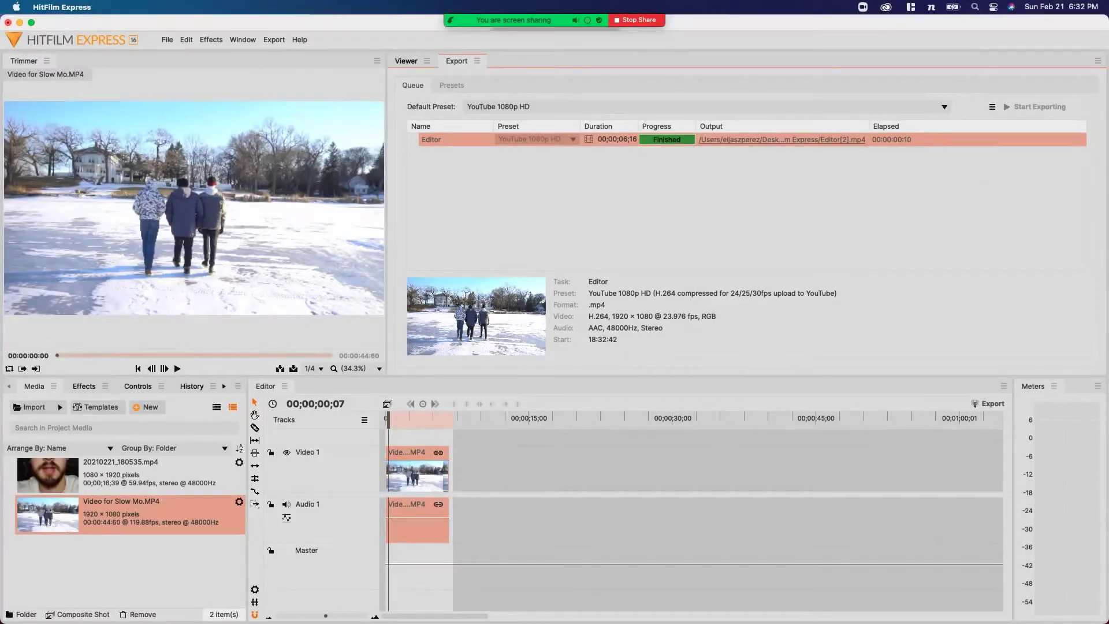
pyautogui.doubleClick(493, 161)
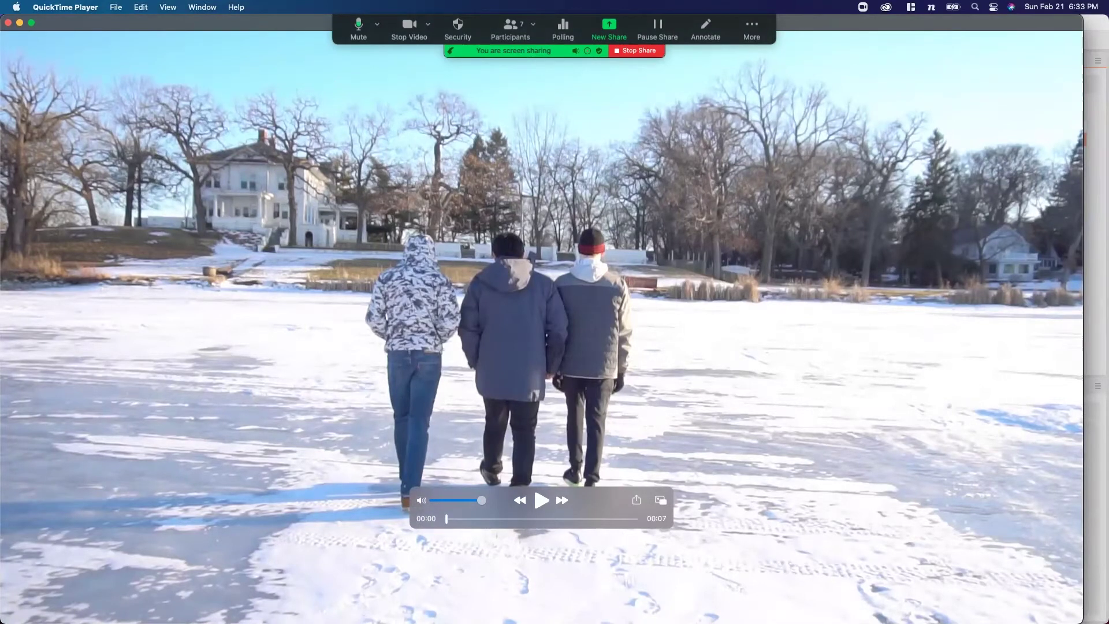
pyautogui.press('space')
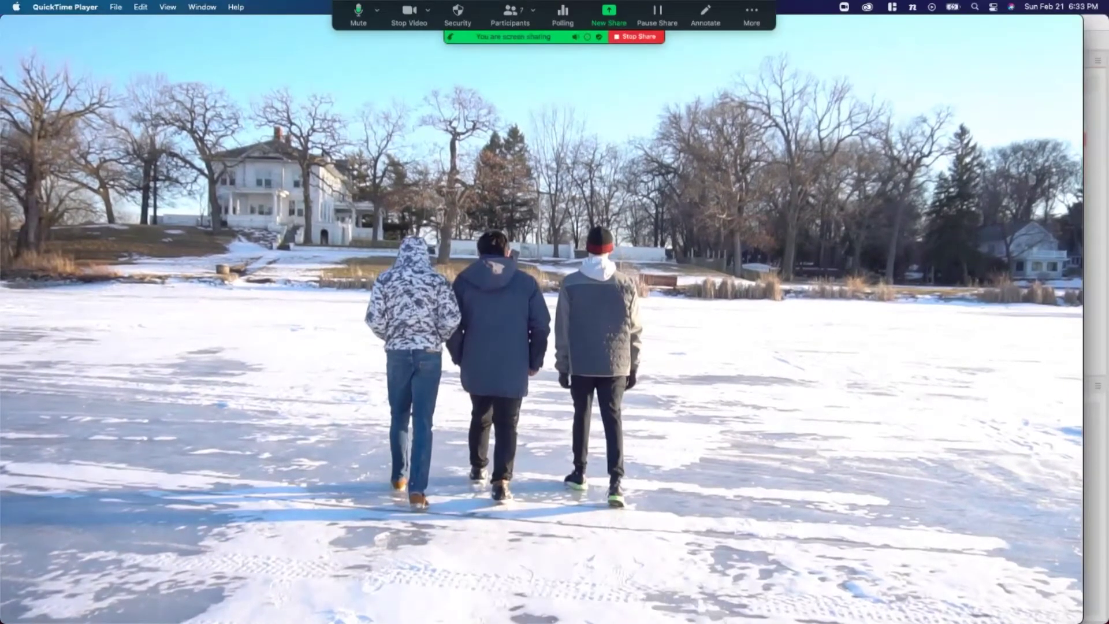
pyautogui.press('space')
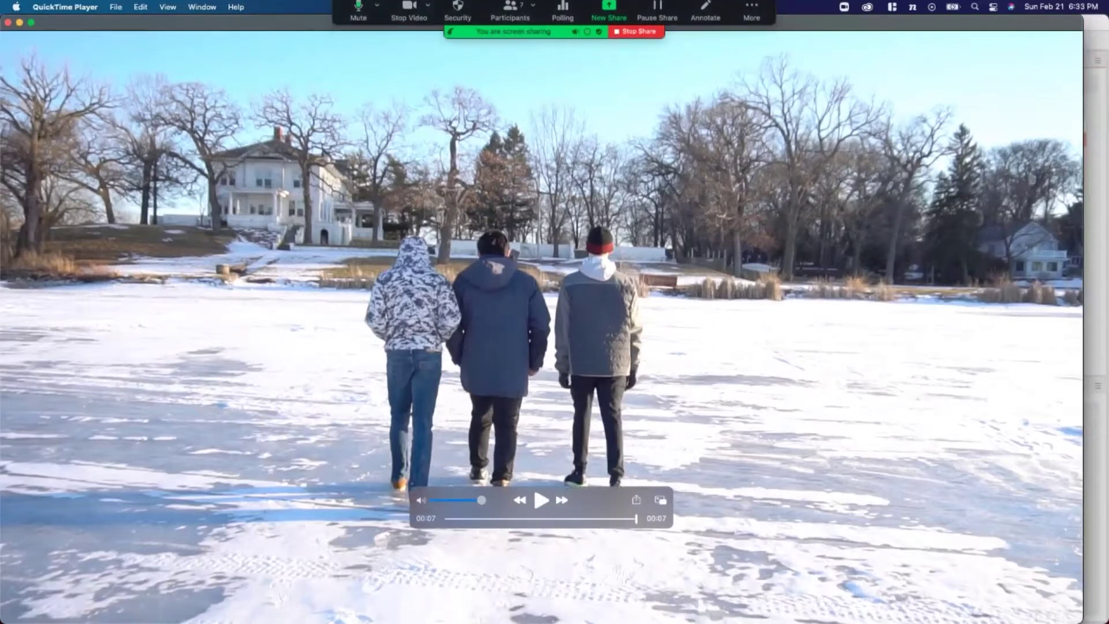
pyautogui.hotkey('alt', 'Left')
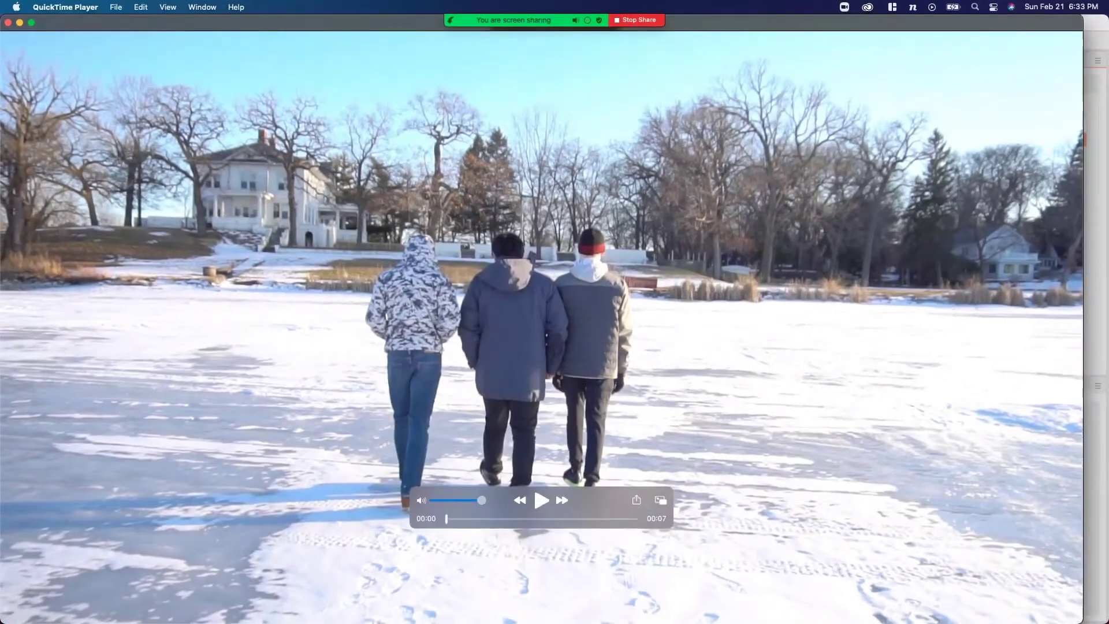
pyautogui.press('space')
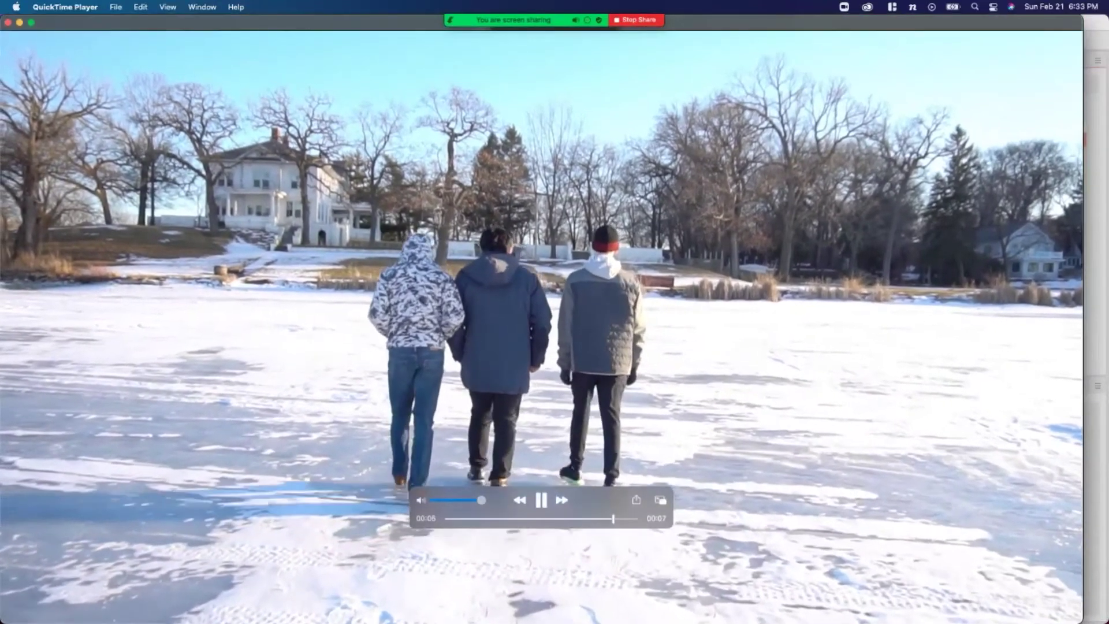
pyautogui.press('super+w')
# - Play the earlier export, Editor.mp4, in QuickTime Player for comparison and close it
pyautogui.doubleClick(430, 161)
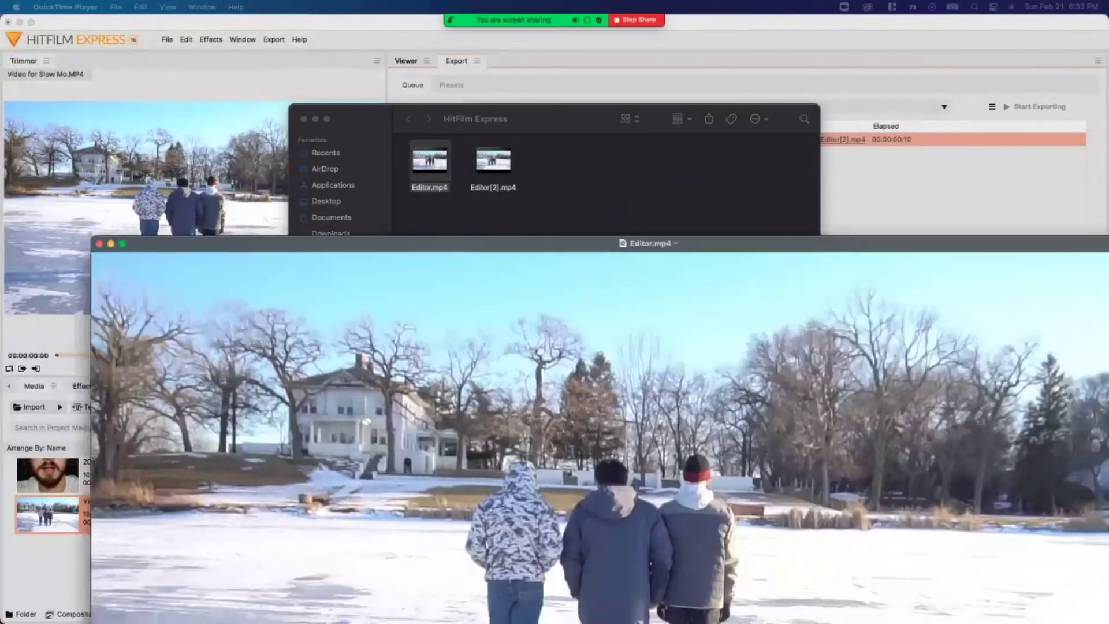
pyautogui.moveTo(649, 244); pyautogui.dragTo(554, 23)
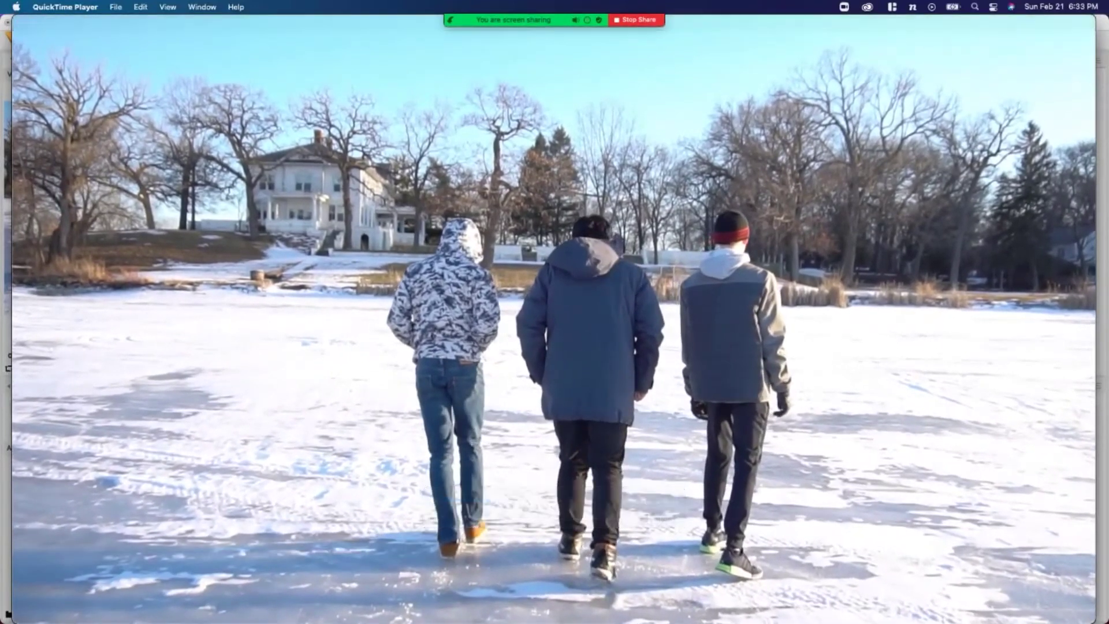
pyautogui.click(20, 22)
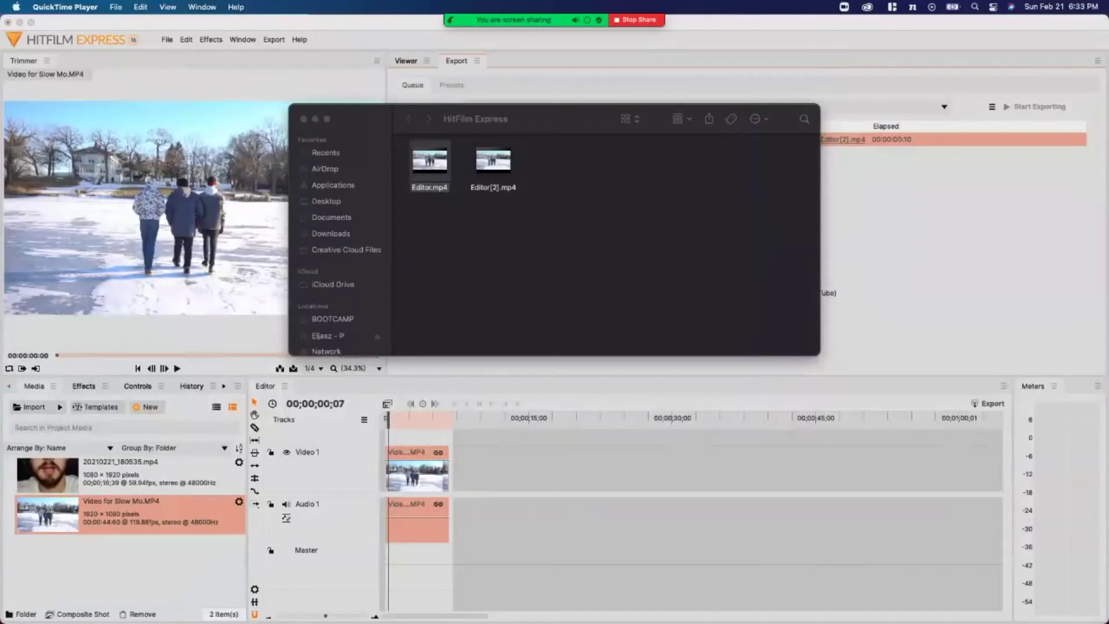
# - Move Editor.mp4 and Editor[2].mp4 to the Trash, close the Finder window and return to HitFilm Express
pyautogui.click(563, 201)
pyautogui.moveTo(563, 201); pyautogui.dragTo(430, 161)
pyautogui.rightClick(425, 161)
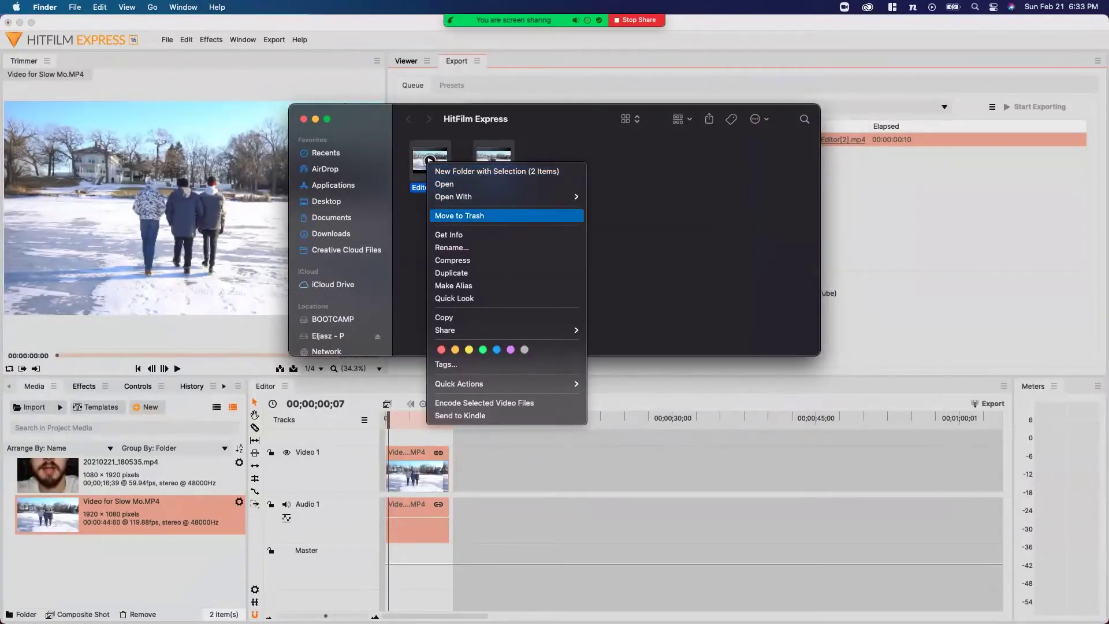
pyautogui.click(456, 215)
pyautogui.click(304, 119)
pyautogui.click(578, 202)
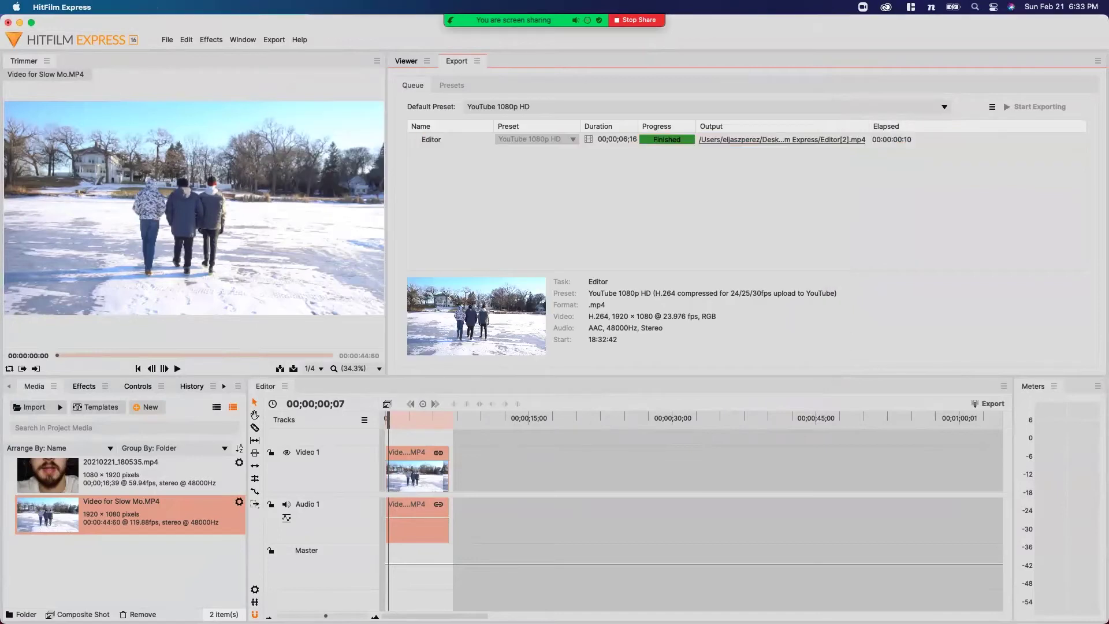
# - Remove the finished Editor task from the export queue
pyautogui.click(753, 139)
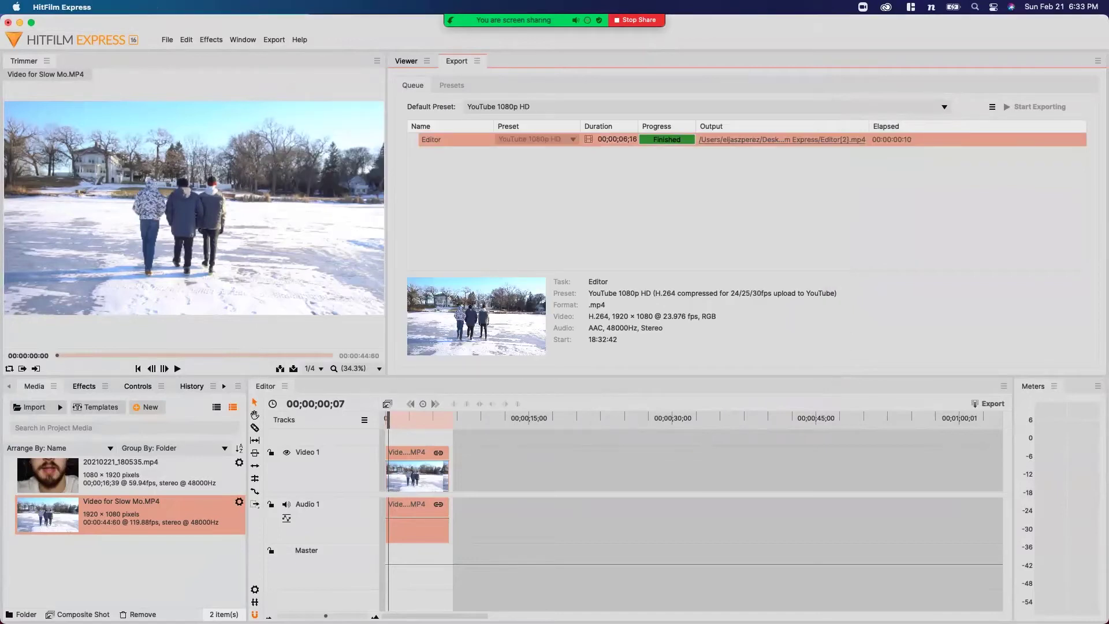
pyautogui.click(992, 107)
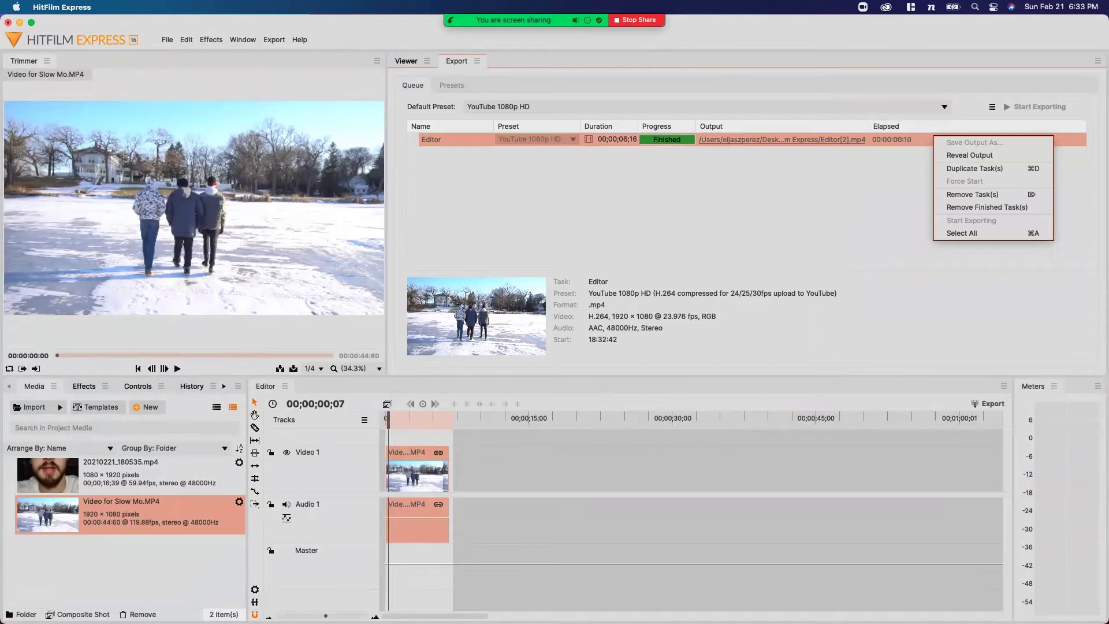
pyautogui.click(971, 194)
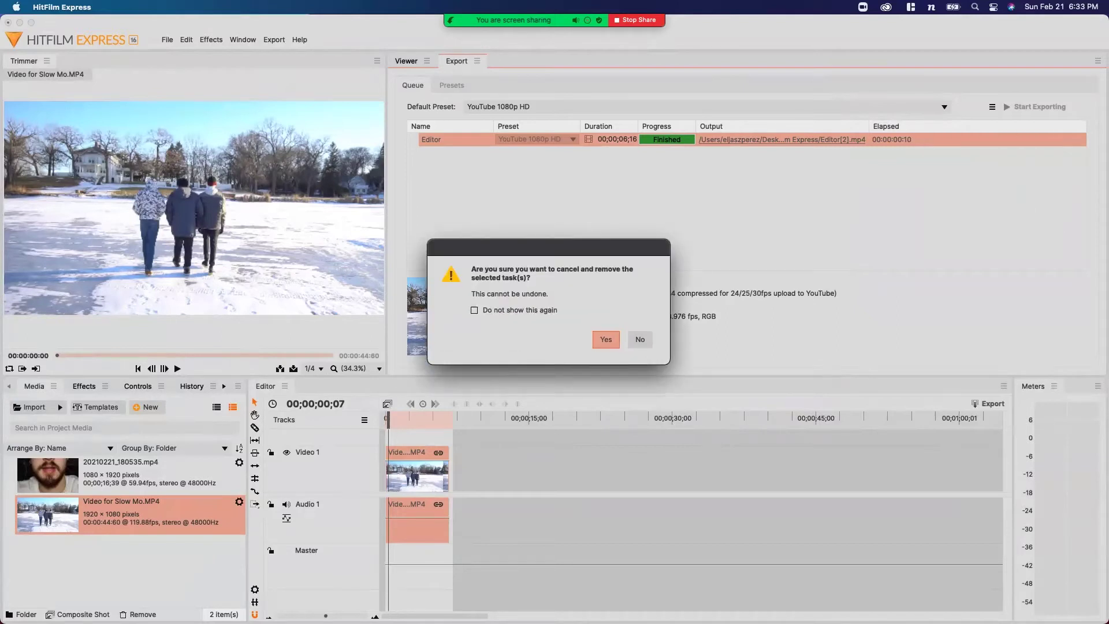
pyautogui.press('Return')
# - Replace the slowed clip on the timeline with 20210221_180535.mp4, keeping the current sequence settings, and extend the out point to the clip's end
pyautogui.click(406, 60)
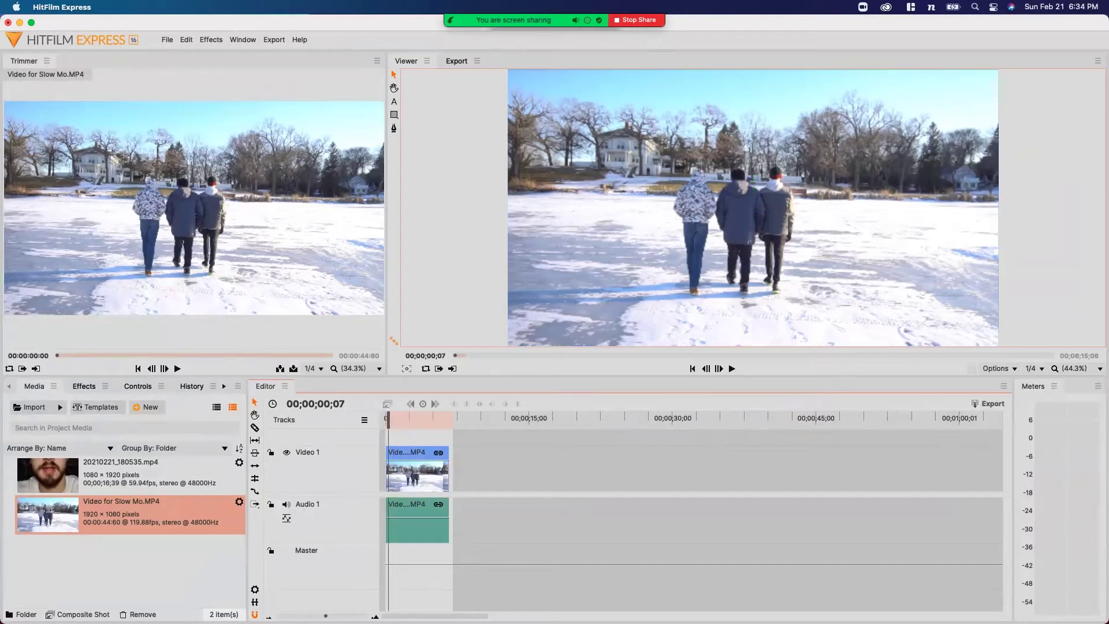
pyautogui.press('Delete')
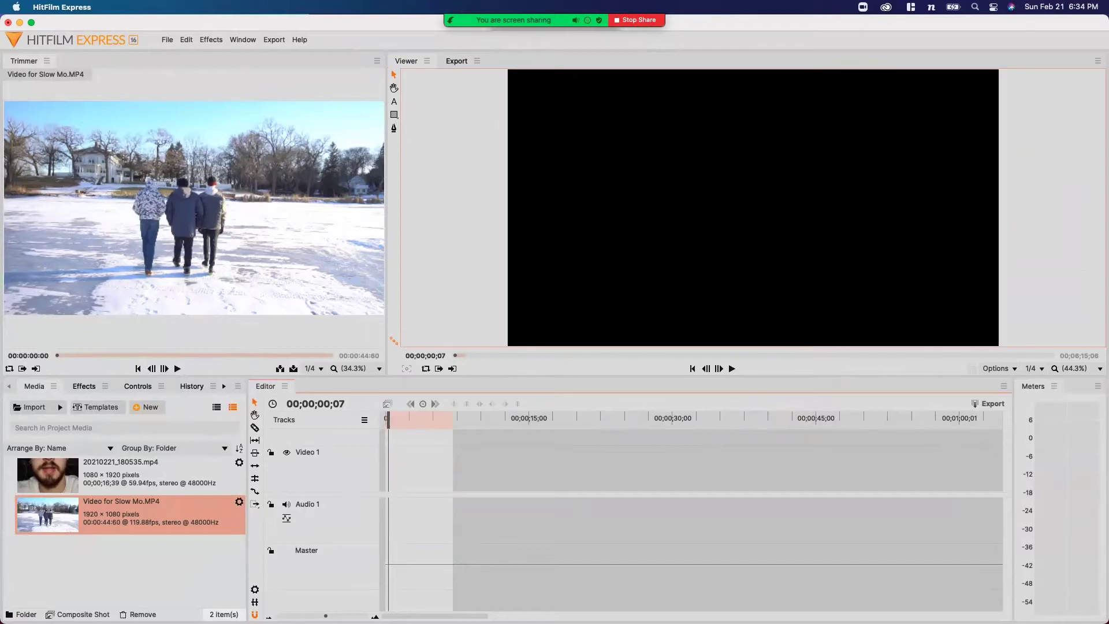
pyautogui.click(48, 475)
pyautogui.moveTo(121, 471); pyautogui.dragTo(393, 489)
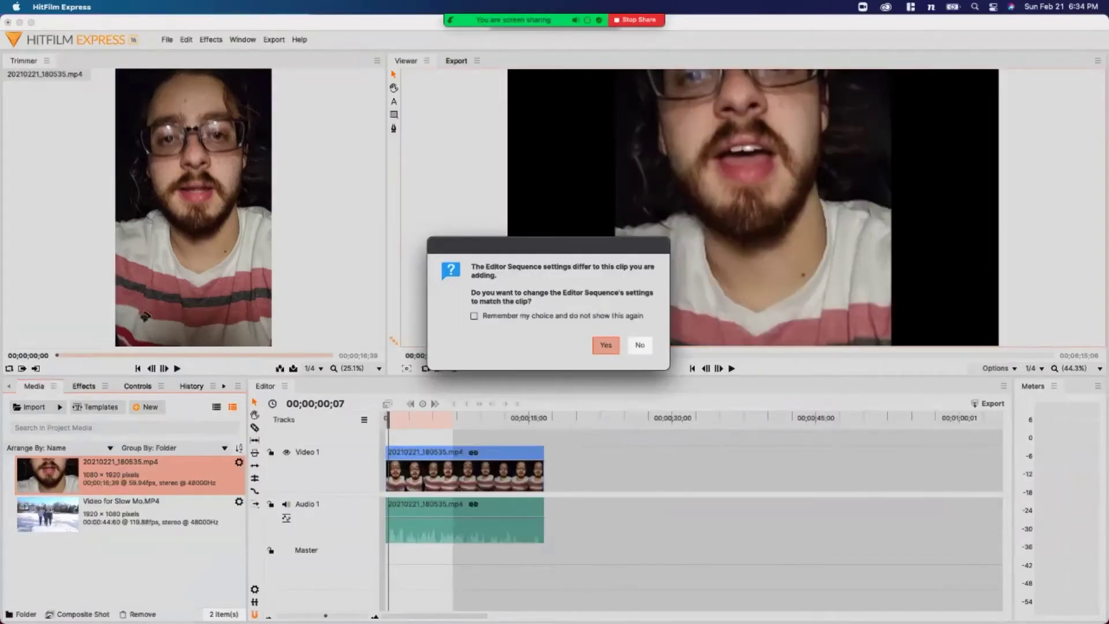
pyautogui.click(640, 345)
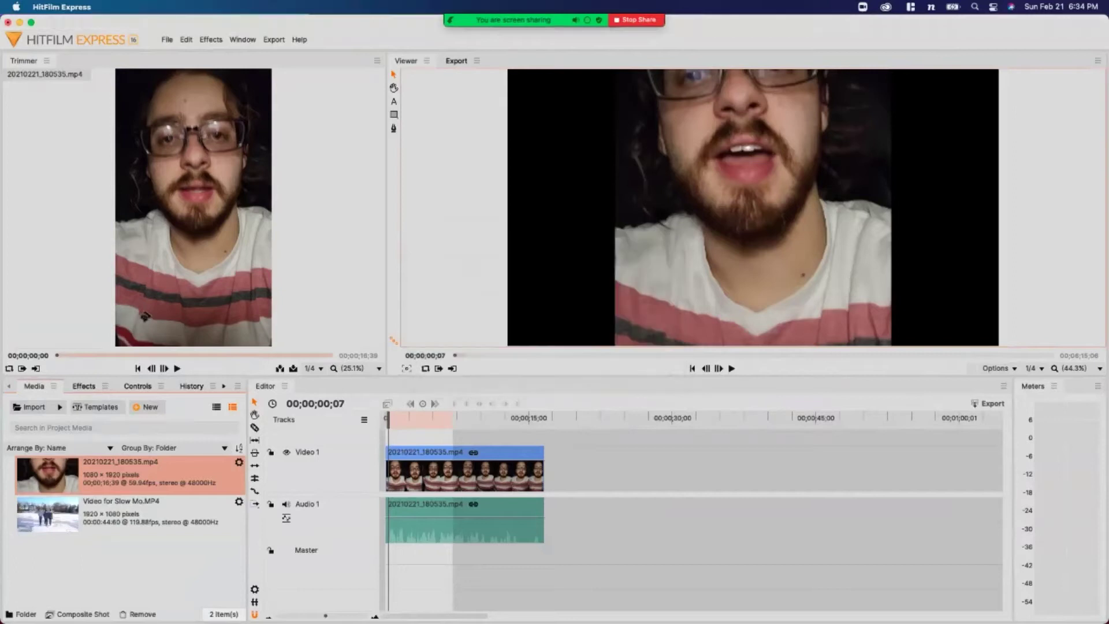
pyautogui.moveTo(453, 421); pyautogui.dragTo(547, 421)
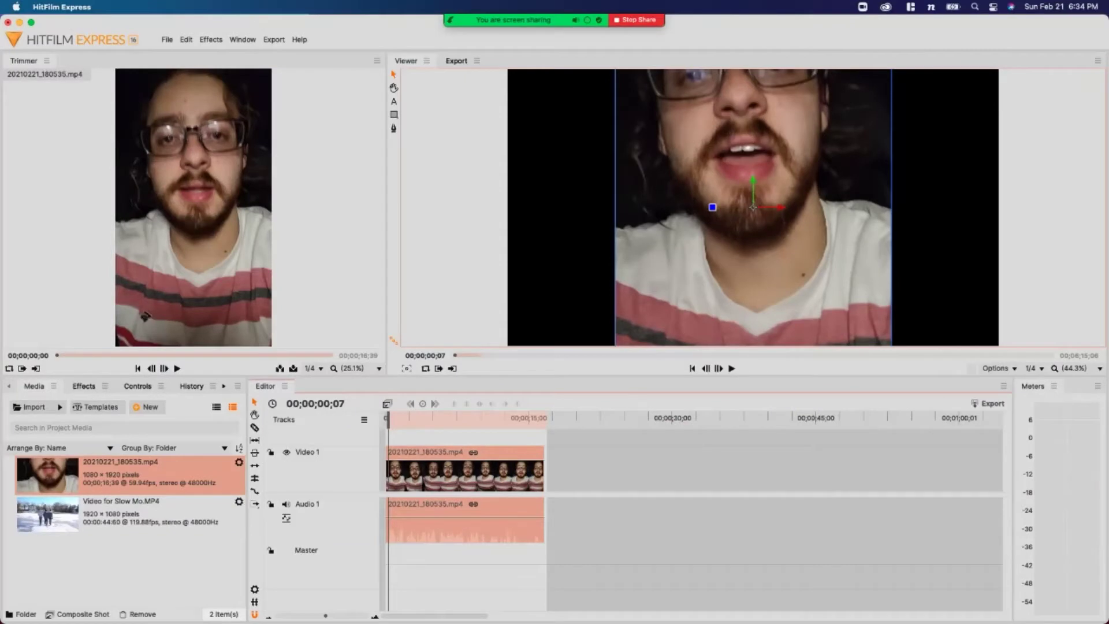
# - Scale the vertical video clip to 57% so its full height fits the frame
pyautogui.click(159, 385)
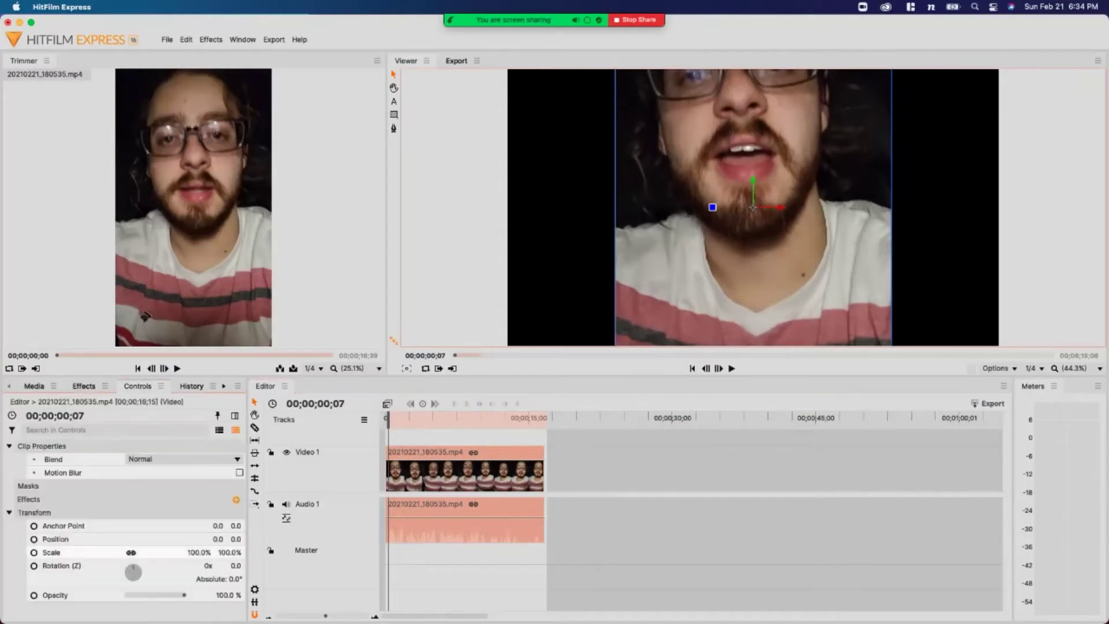
pyautogui.moveTo(198, 552); pyautogui.dragTo(173, 553)
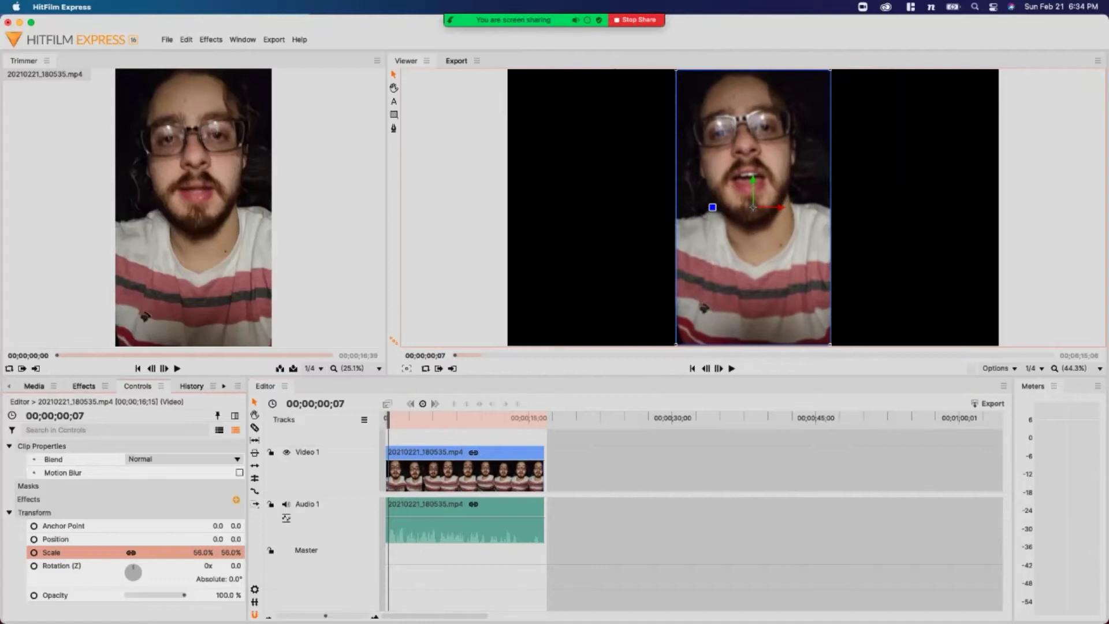
pyautogui.click(206, 552)
pyautogui.write('57')
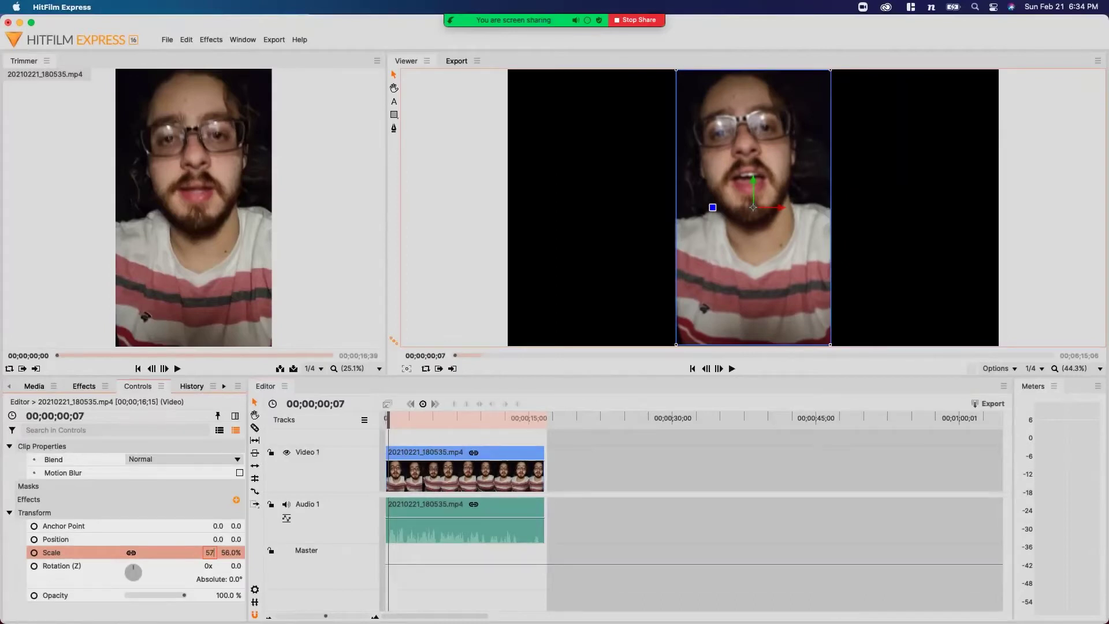
pyautogui.press('Return')
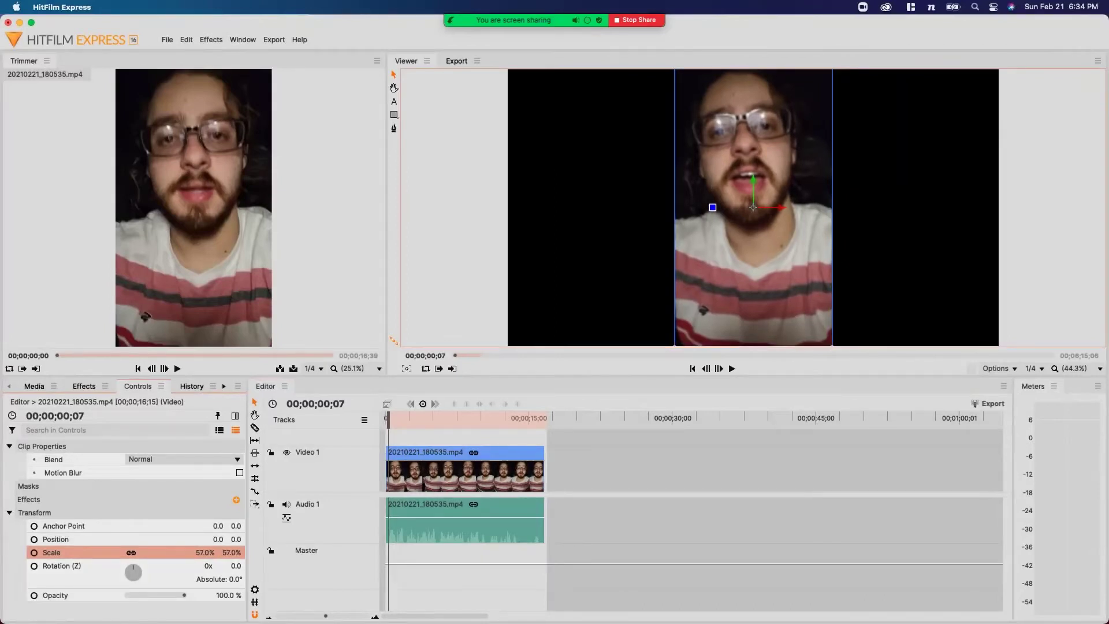
pyautogui.click(590, 207)
# - Play the scaled vertical clip from the start of the timeline and return the playhead to about 2 seconds 22 frames
pyautogui.click(469, 418)
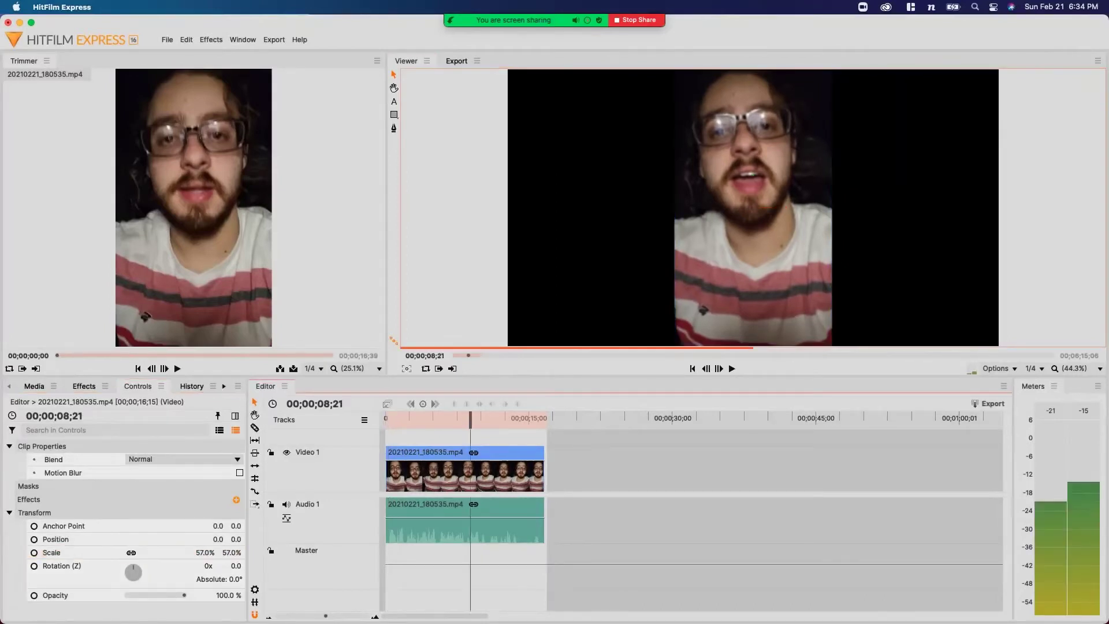
pyautogui.click(386, 419)
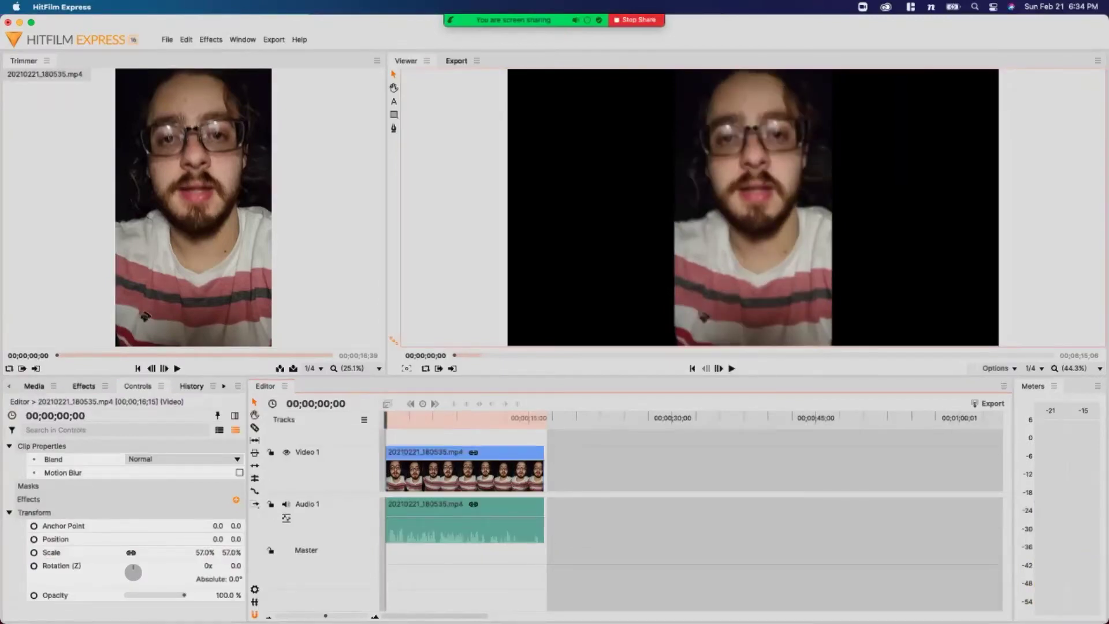
pyautogui.press('space')
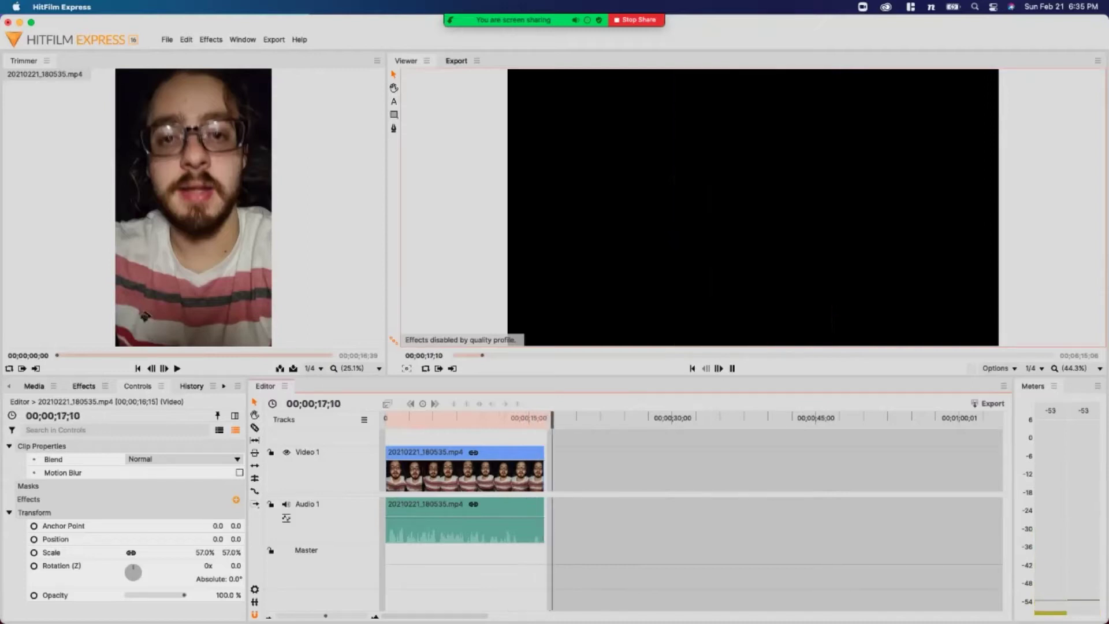
pyautogui.press('space')
pyautogui.moveTo(553, 419); pyautogui.dragTo(413, 420)
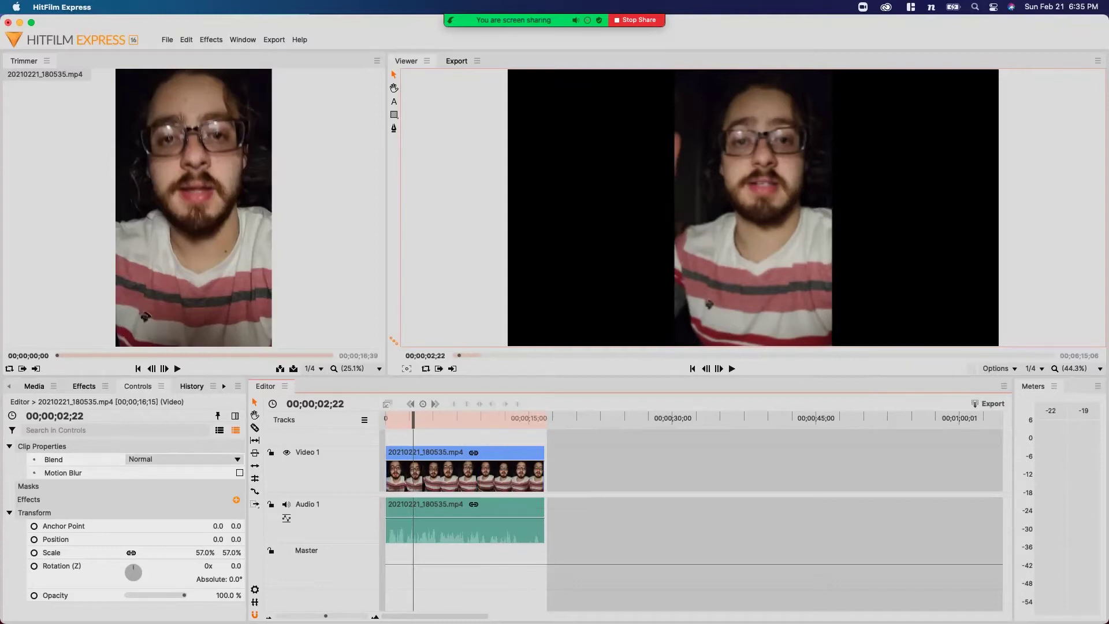
# - Move the vertical clip up to Video 2 and its linked audio to Audio 2, leaving Video 1 and Audio 1 empty
pyautogui.click(50, 386)
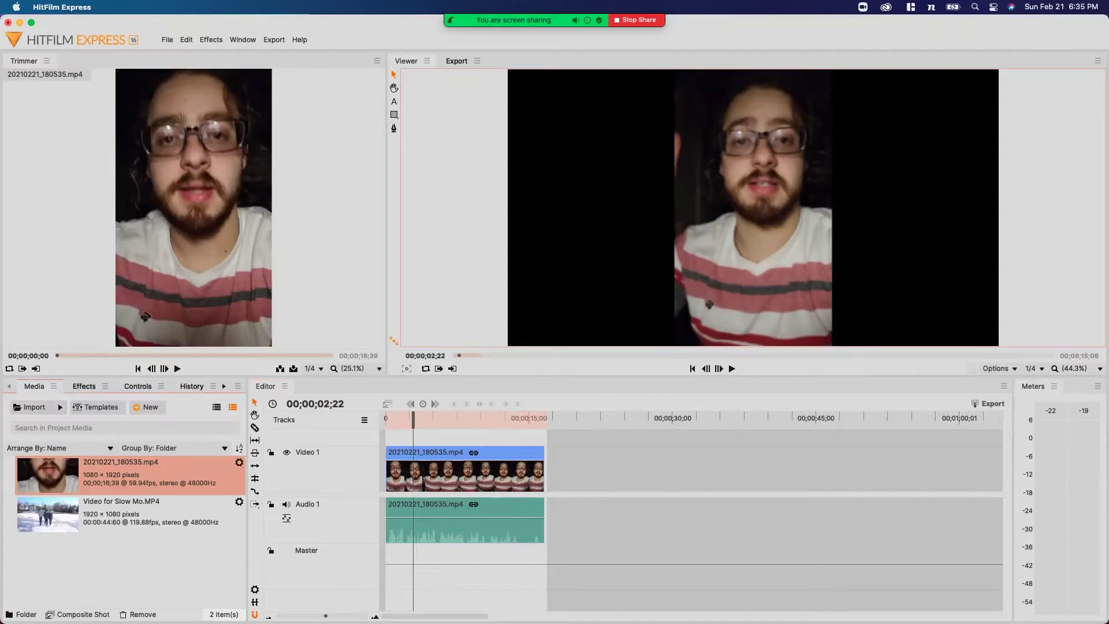
pyautogui.click(482, 513)
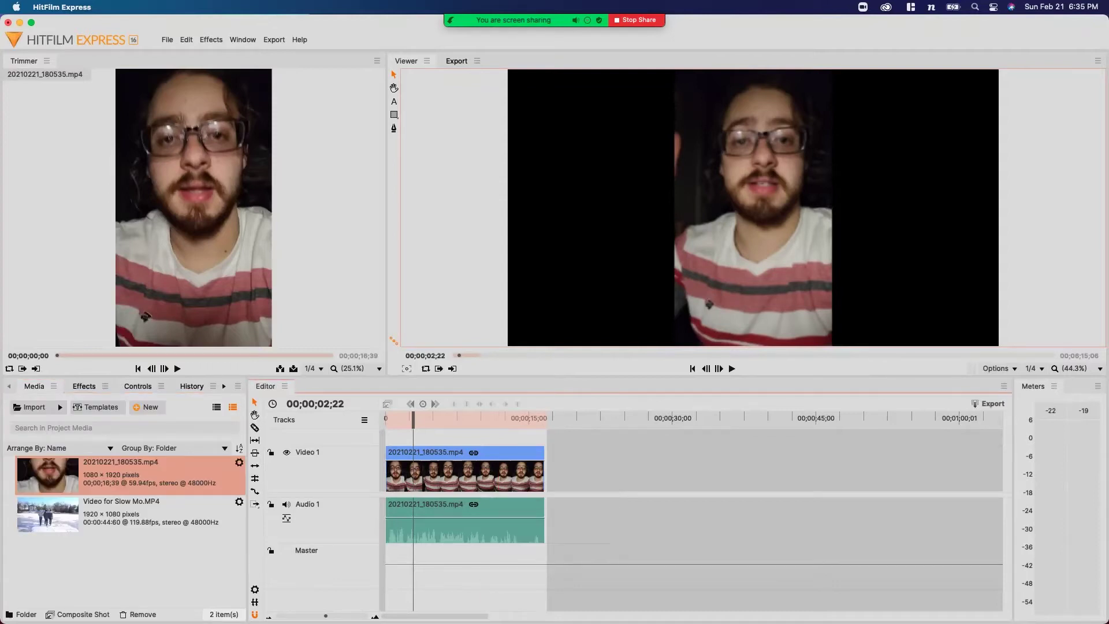
pyautogui.click(493, 481)
pyautogui.moveTo(492, 480); pyautogui.dragTo(492, 461)
pyautogui.click(492, 552)
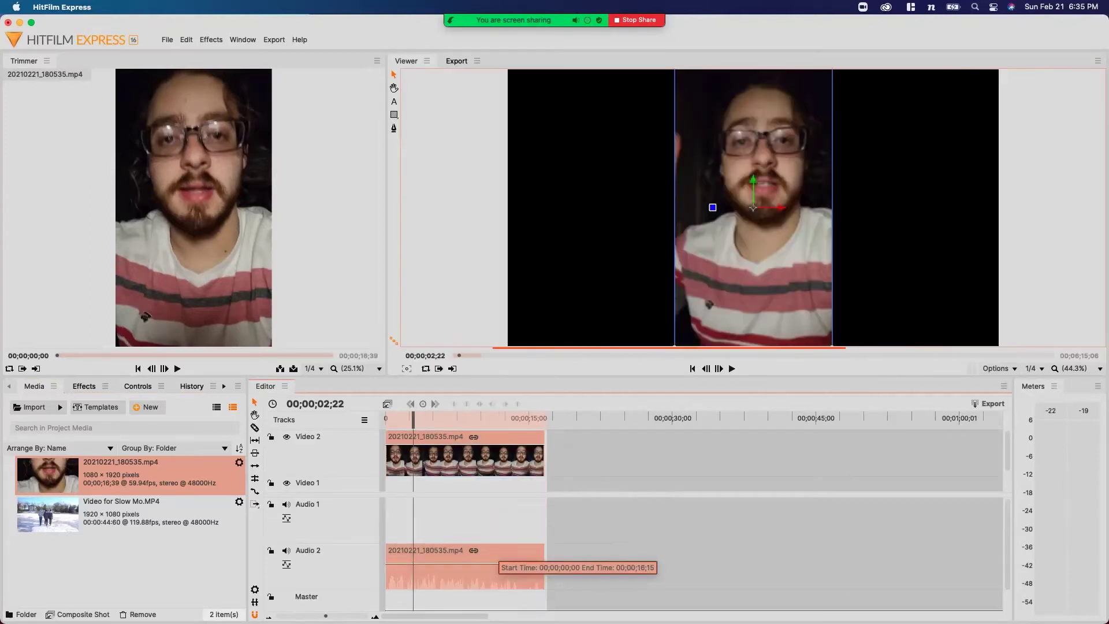
pyautogui.hscroll(2, 465, 461)
pyautogui.scroll(-2, 464, 461)
pyautogui.hscroll(-2, 465, 460)
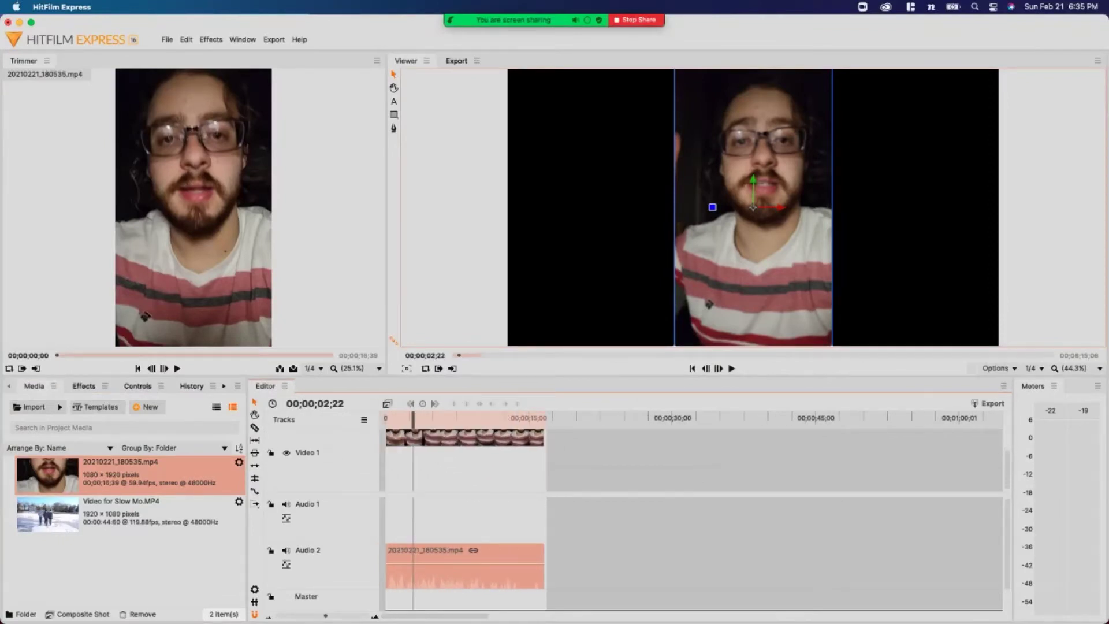
pyautogui.press('Escape')
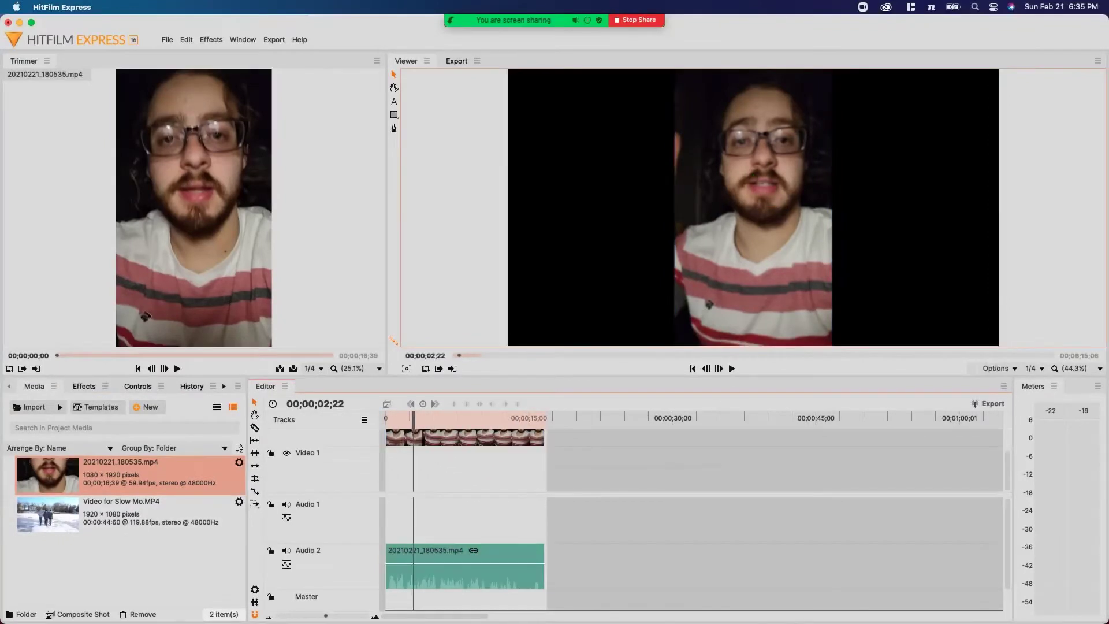
# - Add a second copy of 20210221_180535.mp4 at the start of Video 1, beneath the scaled clip
pyautogui.click(115, 566)
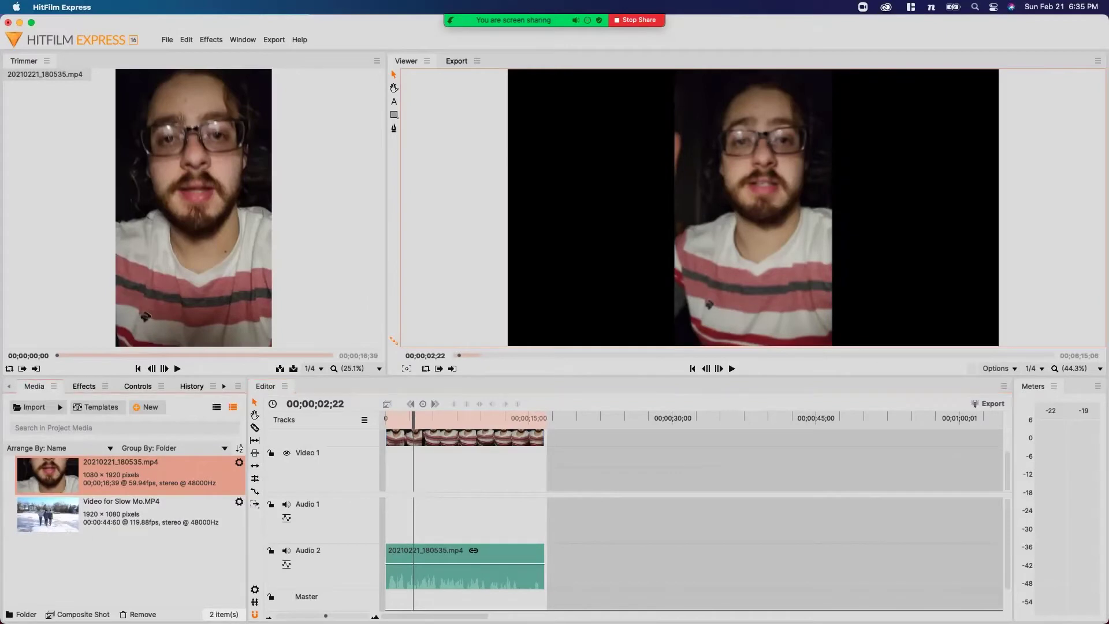
pyautogui.moveTo(48, 475); pyautogui.dragTo(388, 466)
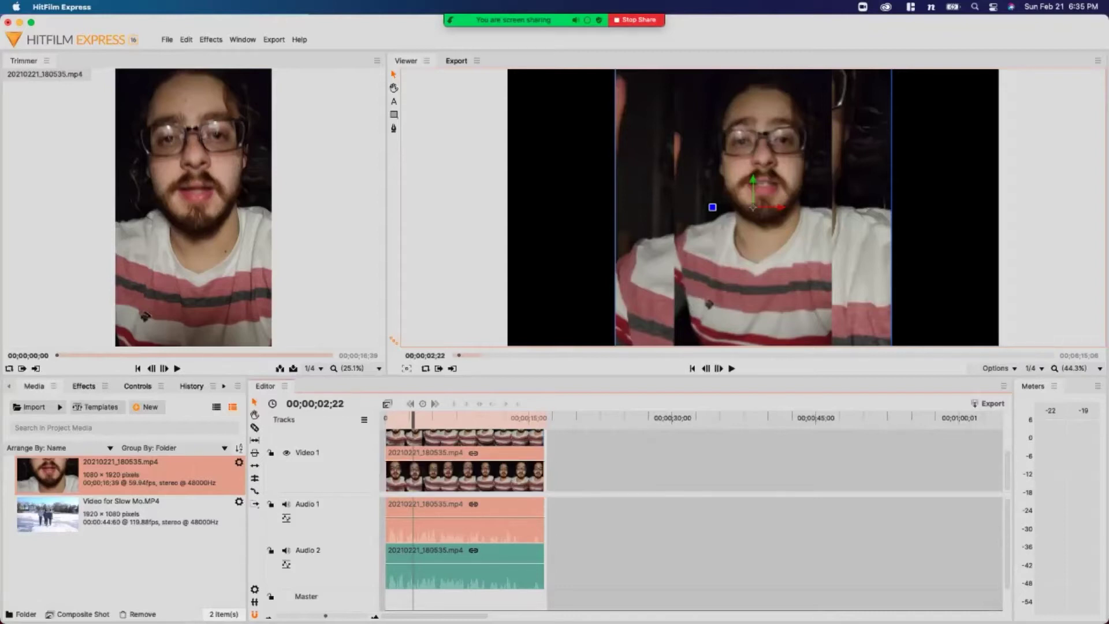
# - Scale the background copy on Video 1 to 177% to fill the frame's width and set its opacity to 50%
pyautogui.click(157, 385)
pyautogui.press('super+shift+a')
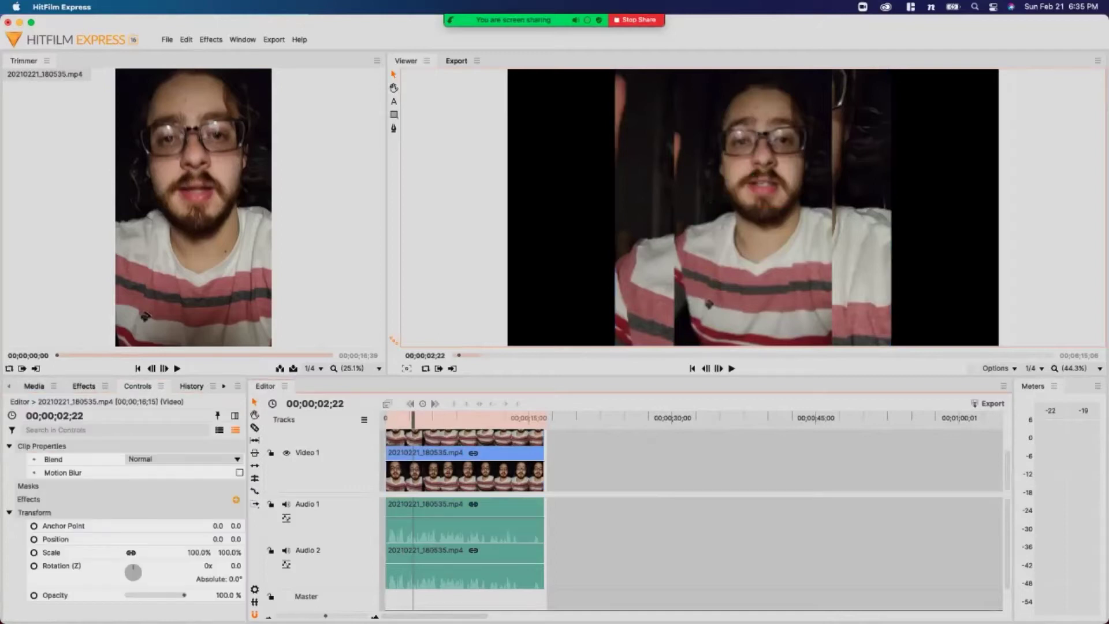
pyautogui.click(465, 452)
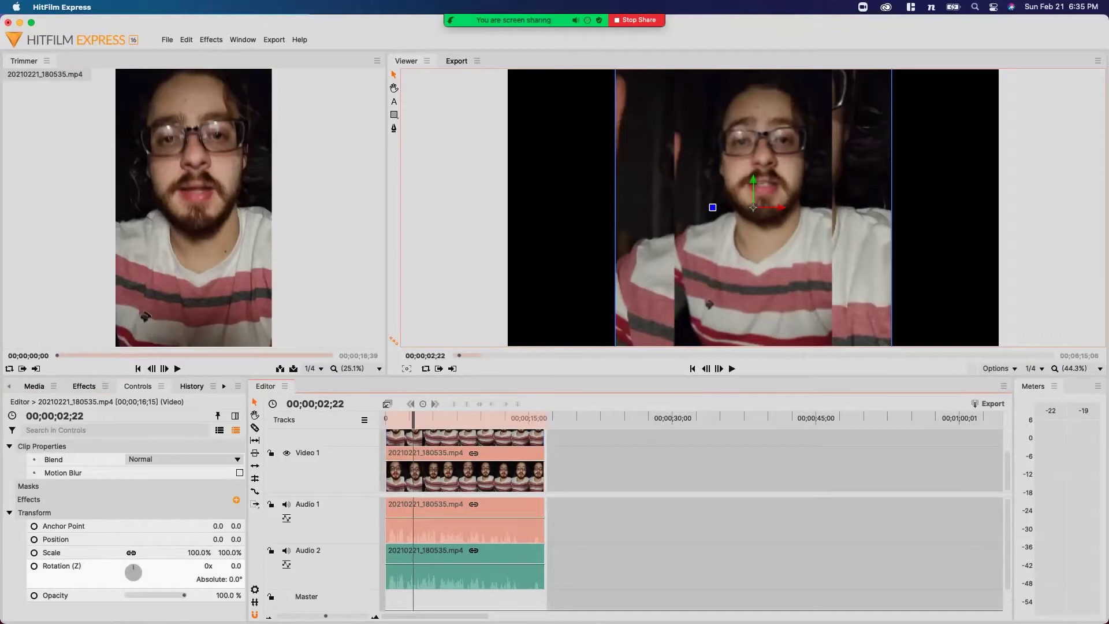
pyautogui.moveTo(199, 553); pyautogui.dragTo(243, 553)
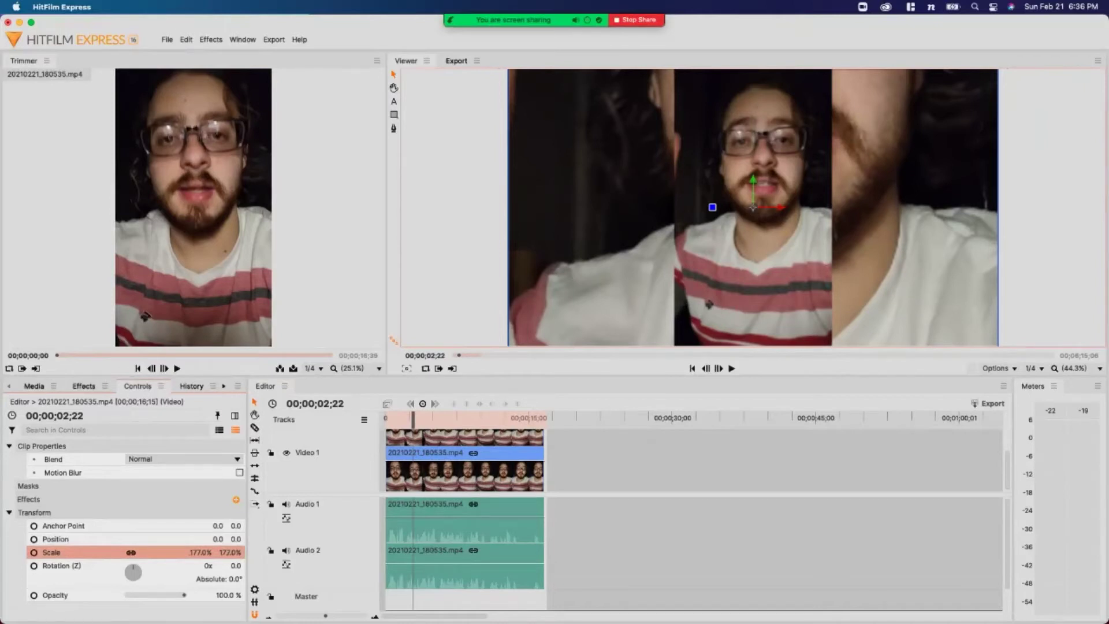
pyautogui.click(753, 207)
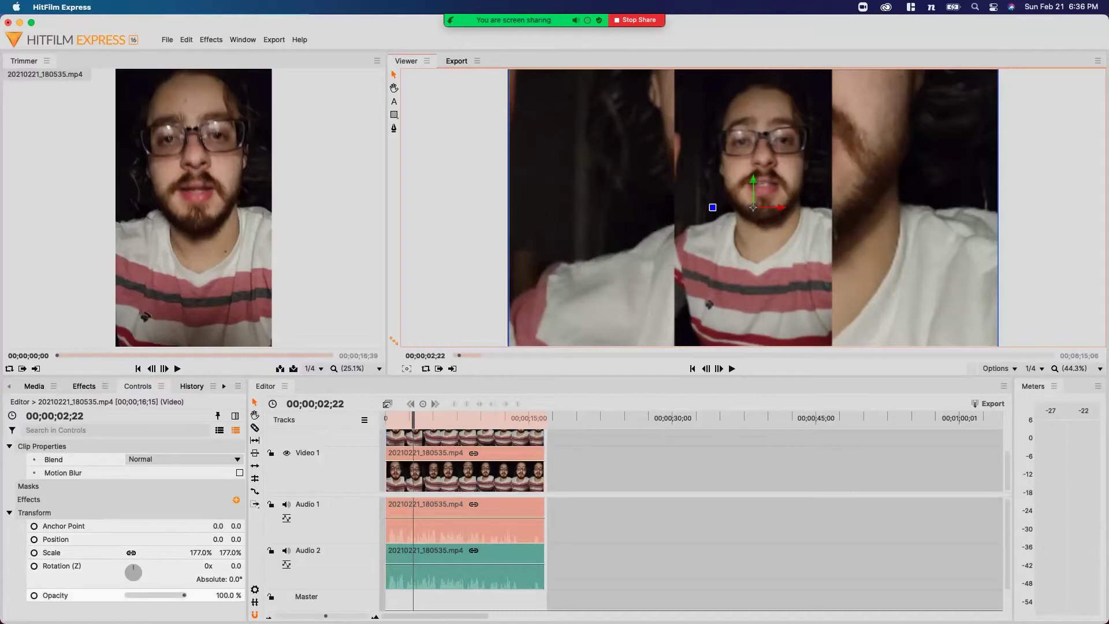
pyautogui.moveTo(184, 595); pyautogui.dragTo(155, 595)
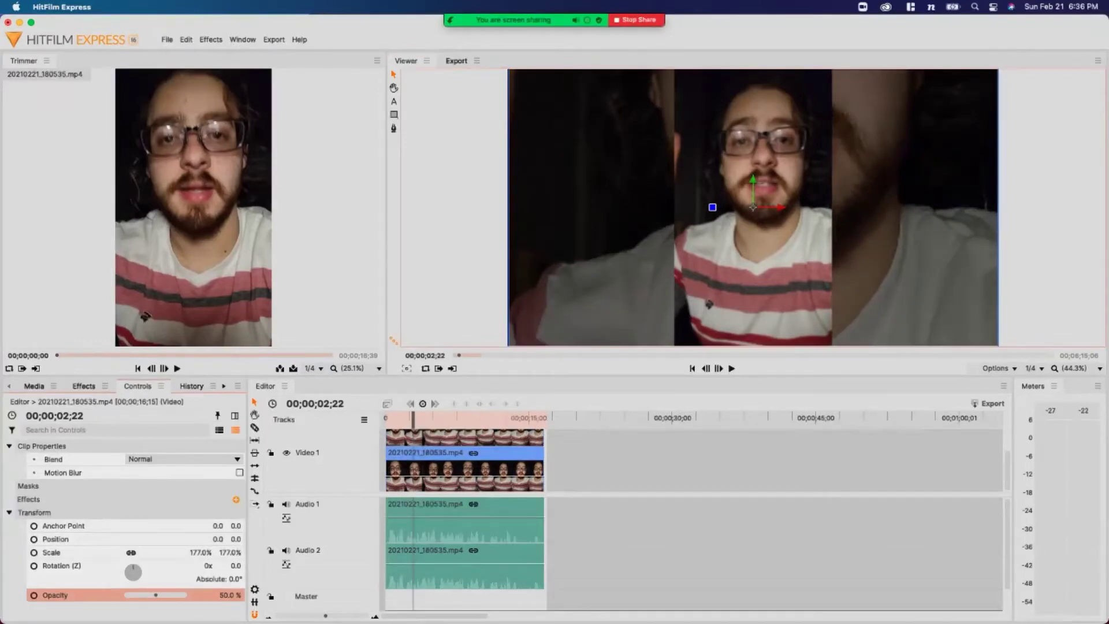
# - Play the layered clips from the start of the timeline and delete the background copy from Video 1 and Audio 1
pyautogui.moveTo(413, 418); pyautogui.dragTo(386, 419)
pyautogui.press('space')
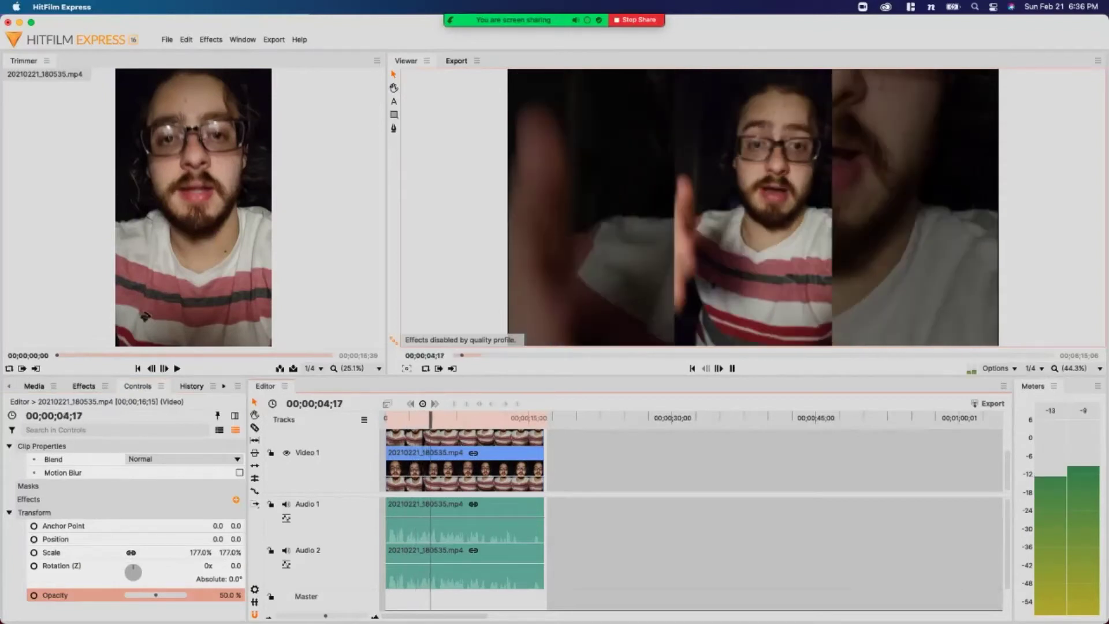
pyautogui.press('space')
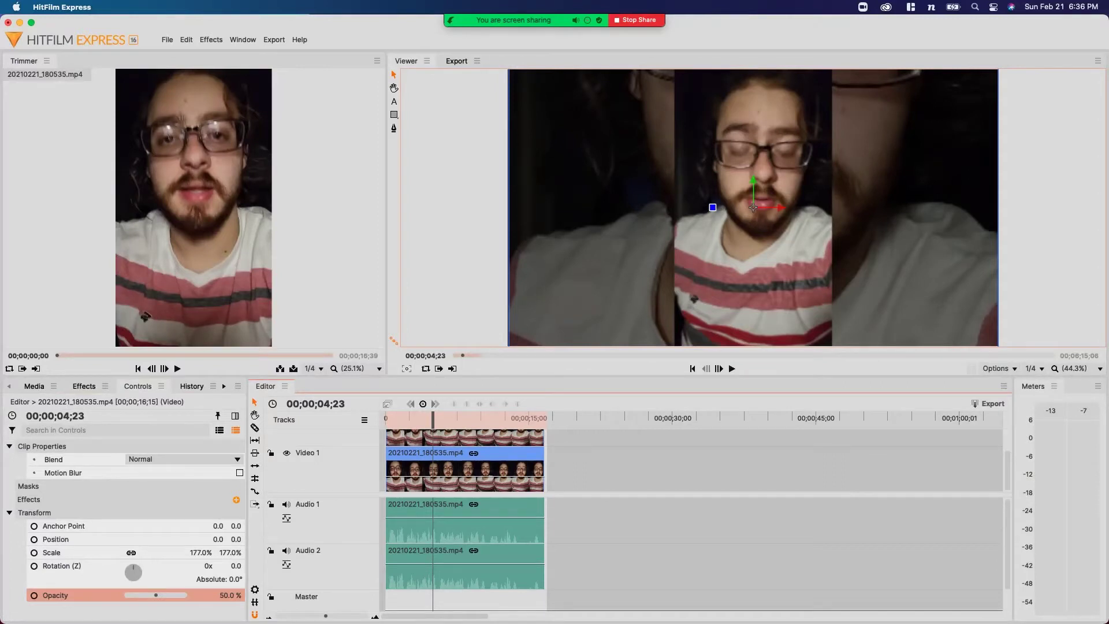
pyautogui.click(525, 475)
pyautogui.press('Delete')
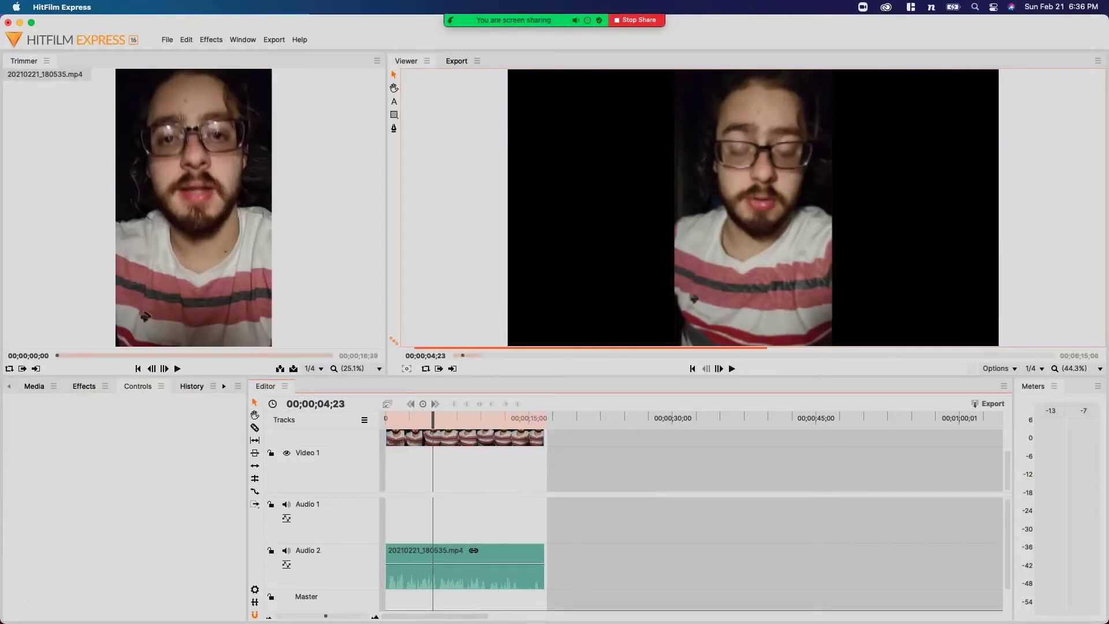
# - Switch to Chrome and save the black wall, white light circle backdrop image from the "backdrop for video" search results
pyautogui.press('super+Tab')
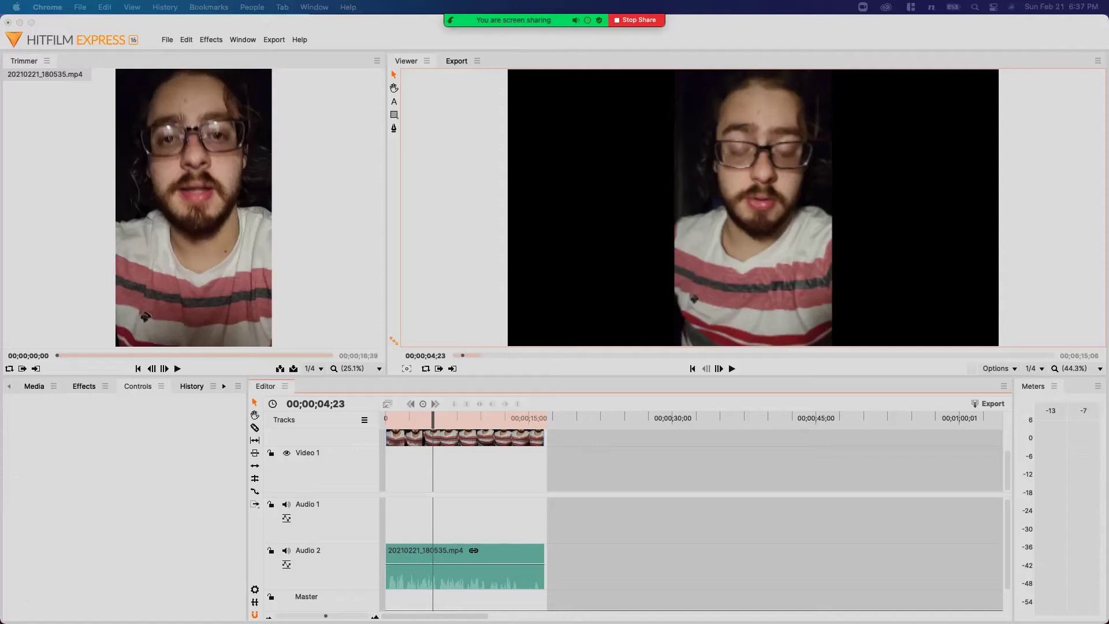
pyautogui.moveTo(1108, 81); pyautogui.dragTo(788, 29)
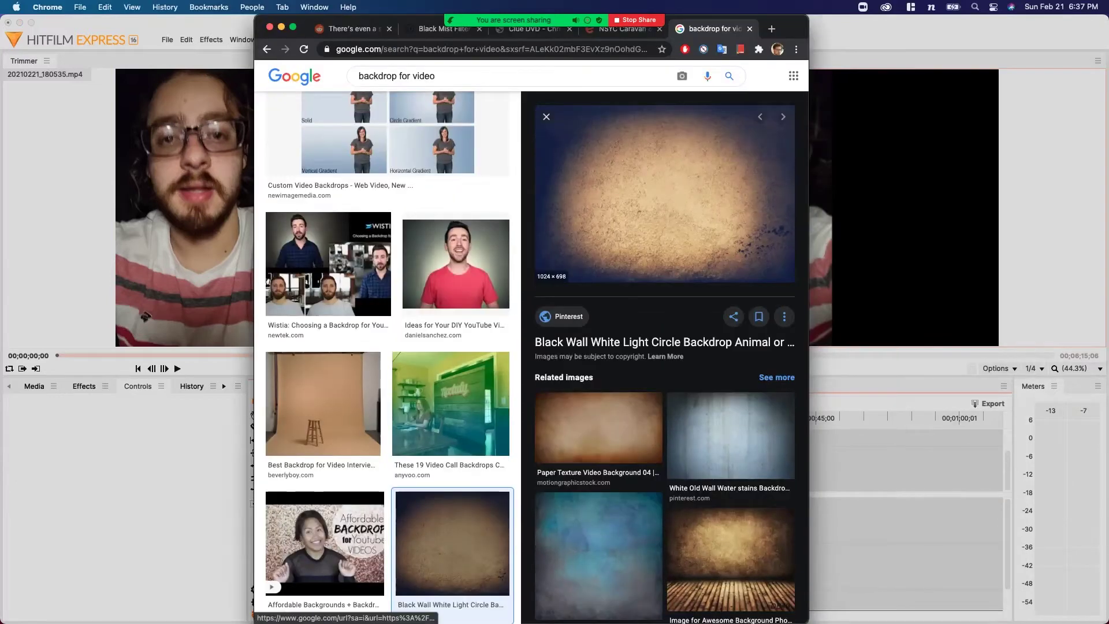
pyautogui.rightClick(715, 223)
pyautogui.click(748, 352)
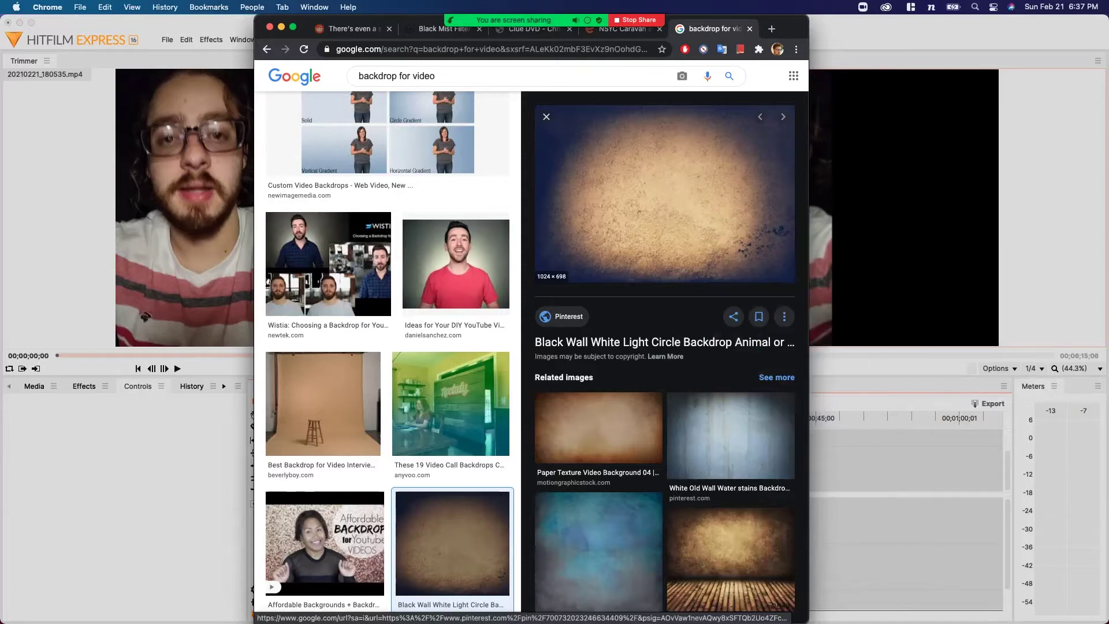
pyautogui.press('Return')
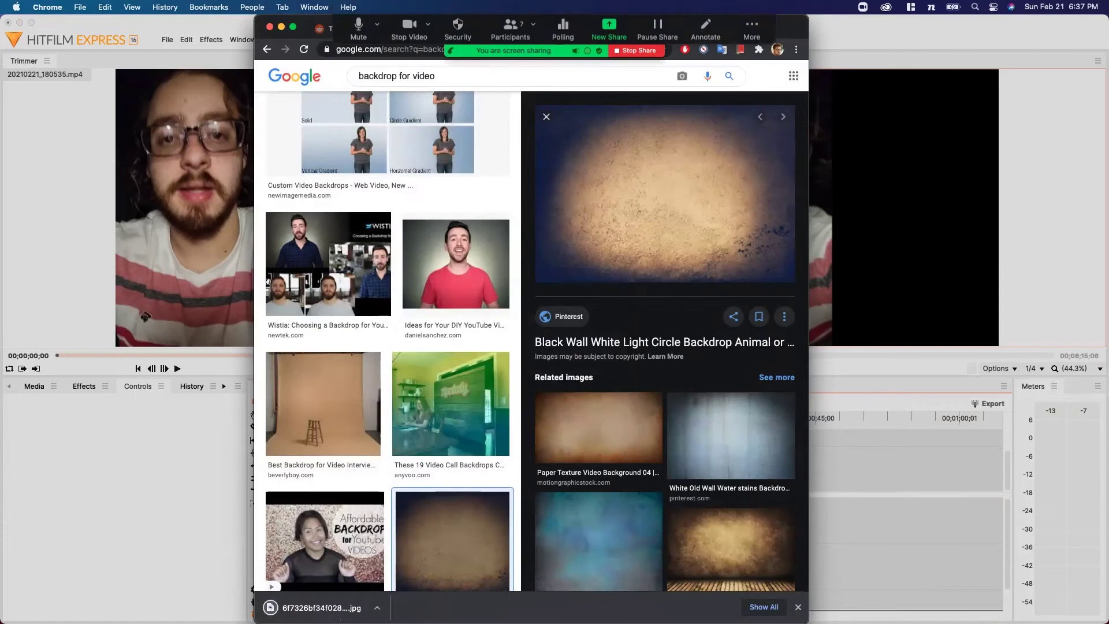
# - Switch to HitFilm Express and import the saved backdrop JPG from the Week 3 Masterclass folder into the project media
pyautogui.press('super+m')
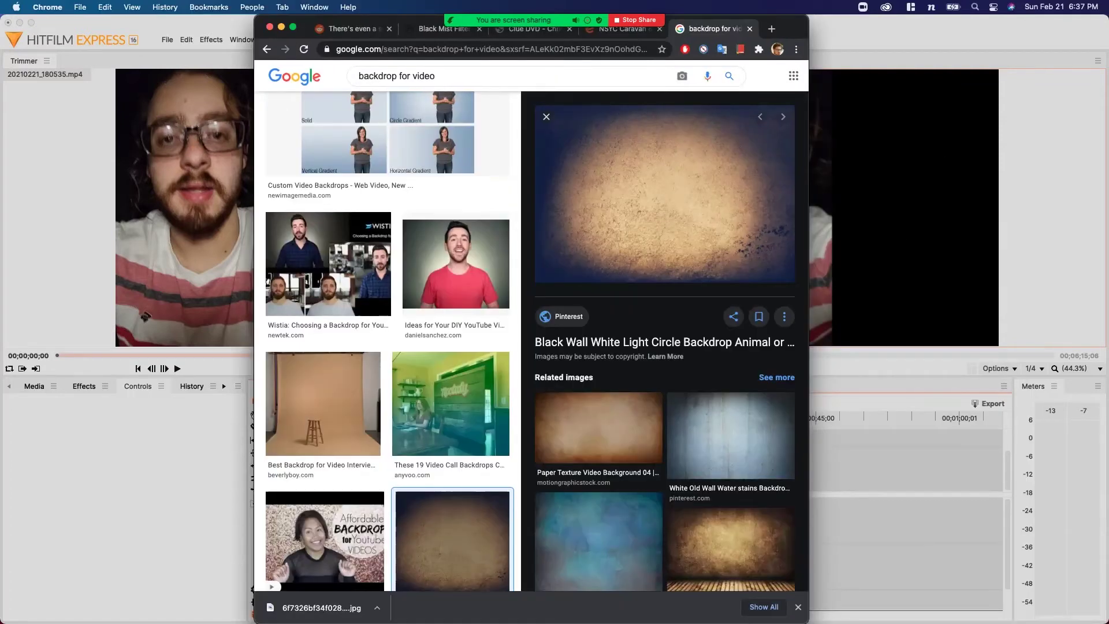
pyautogui.press('super+m')
pyautogui.press('super+Tab')
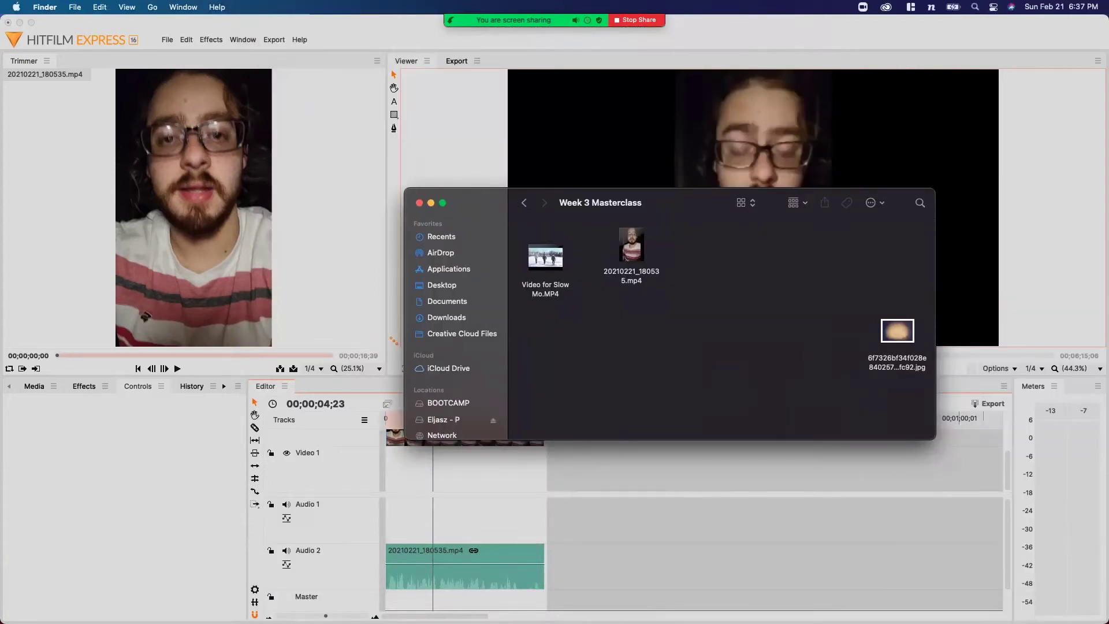
pyautogui.click(34, 386)
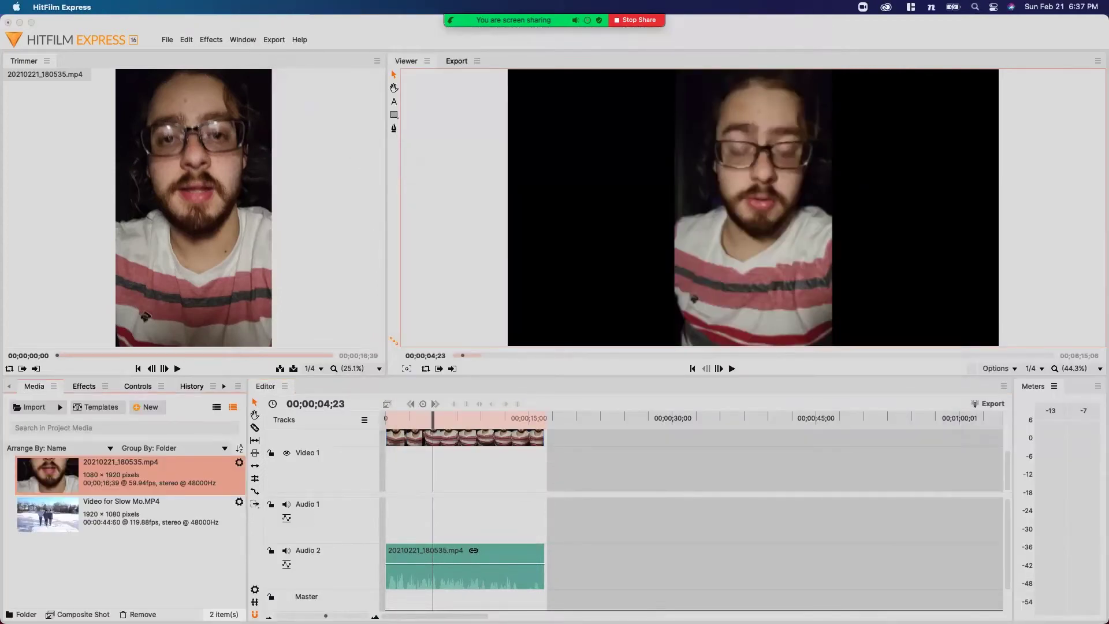
pyautogui.press('super+Tab')
pyautogui.moveTo(898, 333); pyautogui.dragTo(190, 563)
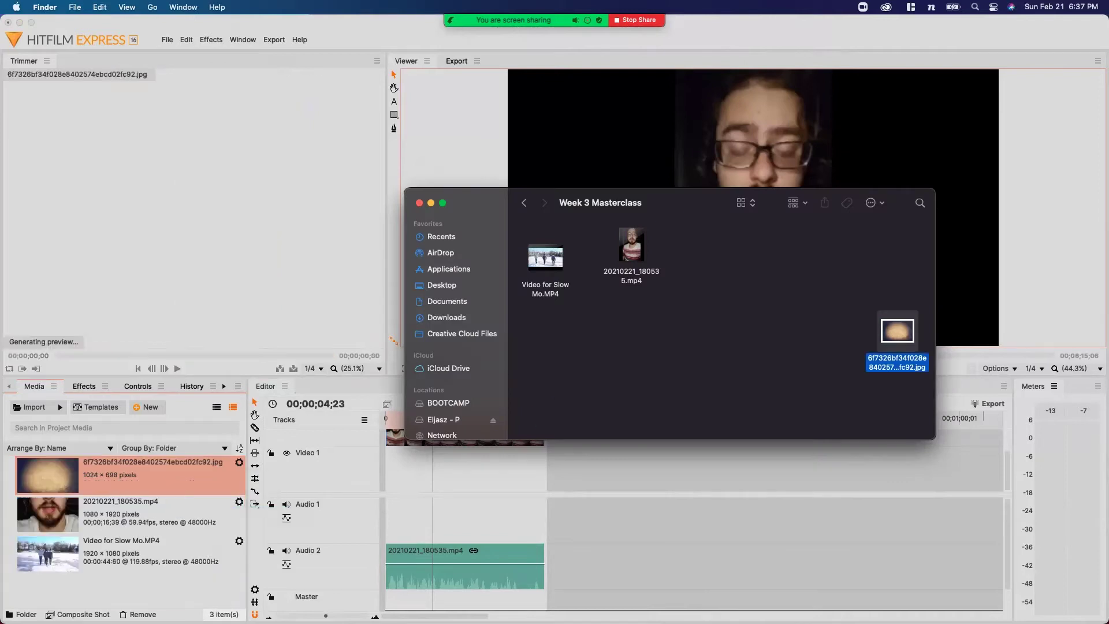
pyautogui.press('super+m')
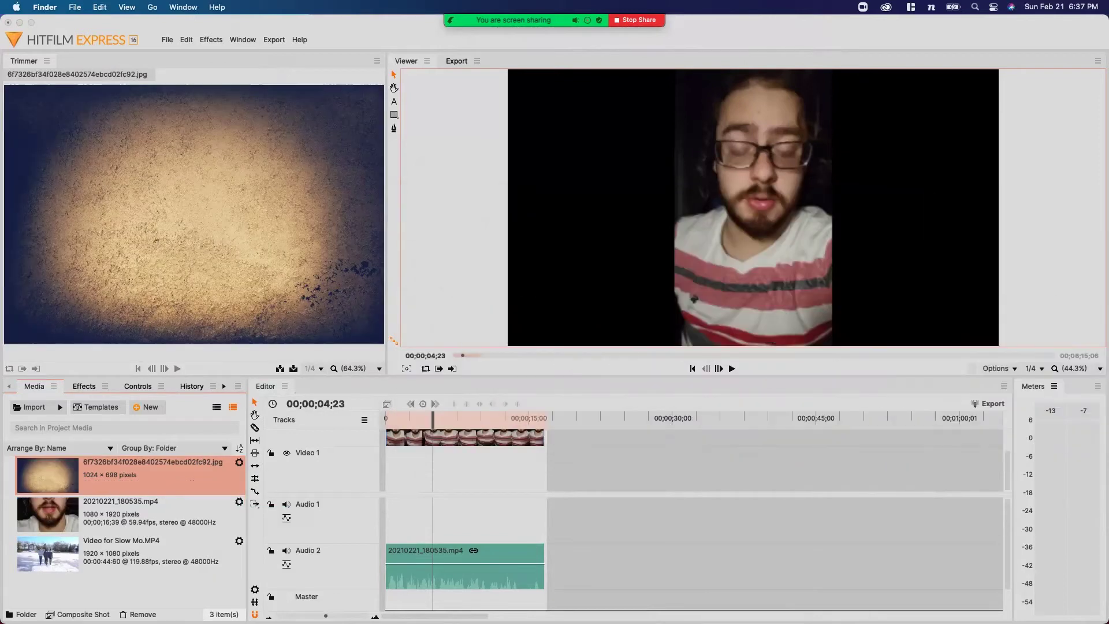
# - Place the backdrop image at the start of Video 1 beneath the clip, filling the frame and matching the clip's length
pyautogui.moveTo(417, 443); pyautogui.dragTo(411, 475)
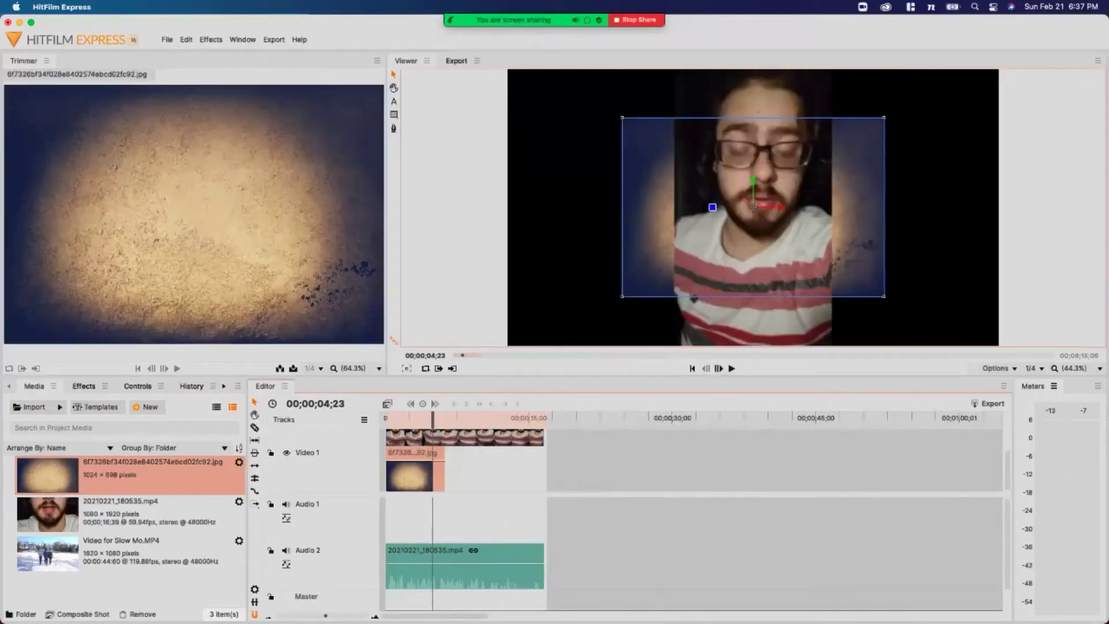
pyautogui.moveTo(622, 297); pyautogui.dragTo(507, 375)
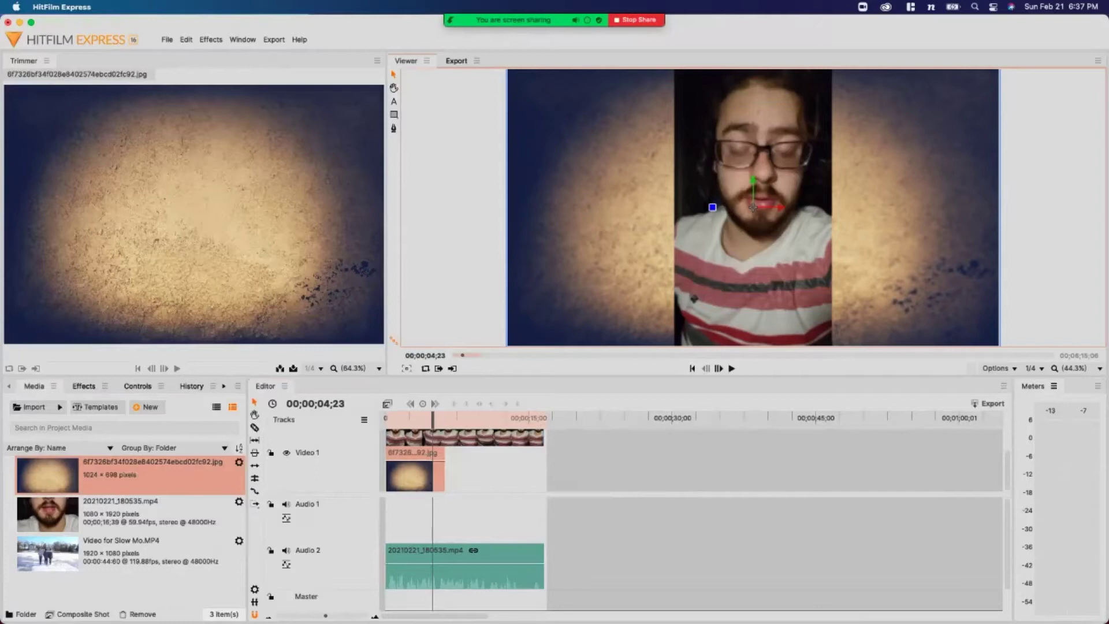
pyautogui.moveTo(444, 470); pyautogui.dragTo(544, 471)
# - Play the clip with the backdrop from the start of the timeline
pyautogui.moveTo(454, 419); pyautogui.dragTo(386, 419)
pyautogui.press('space')
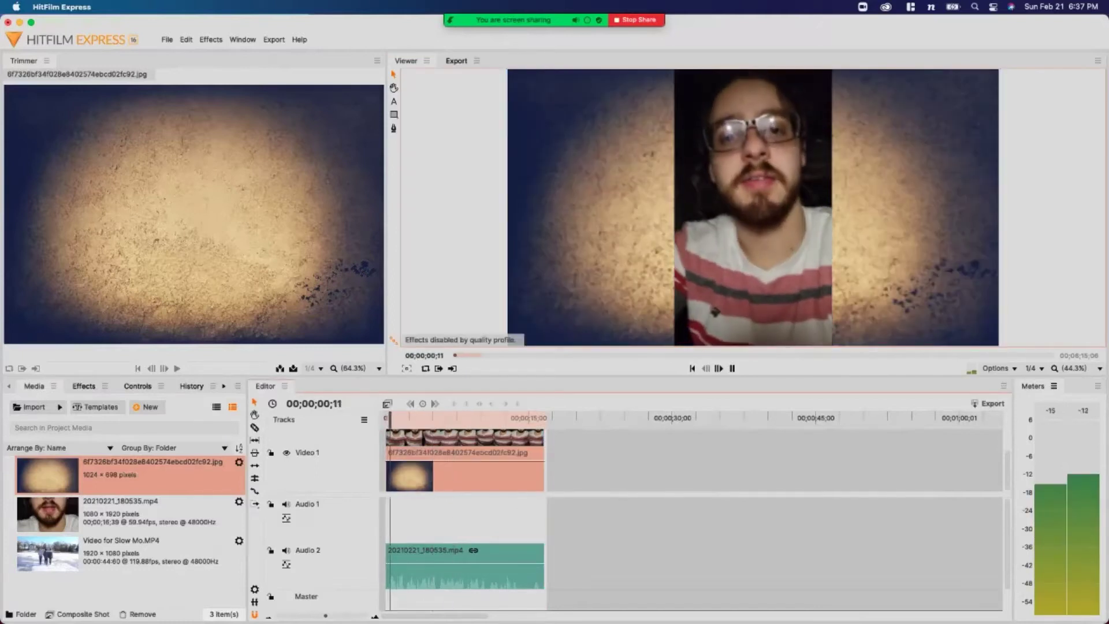
pyautogui.press('space')
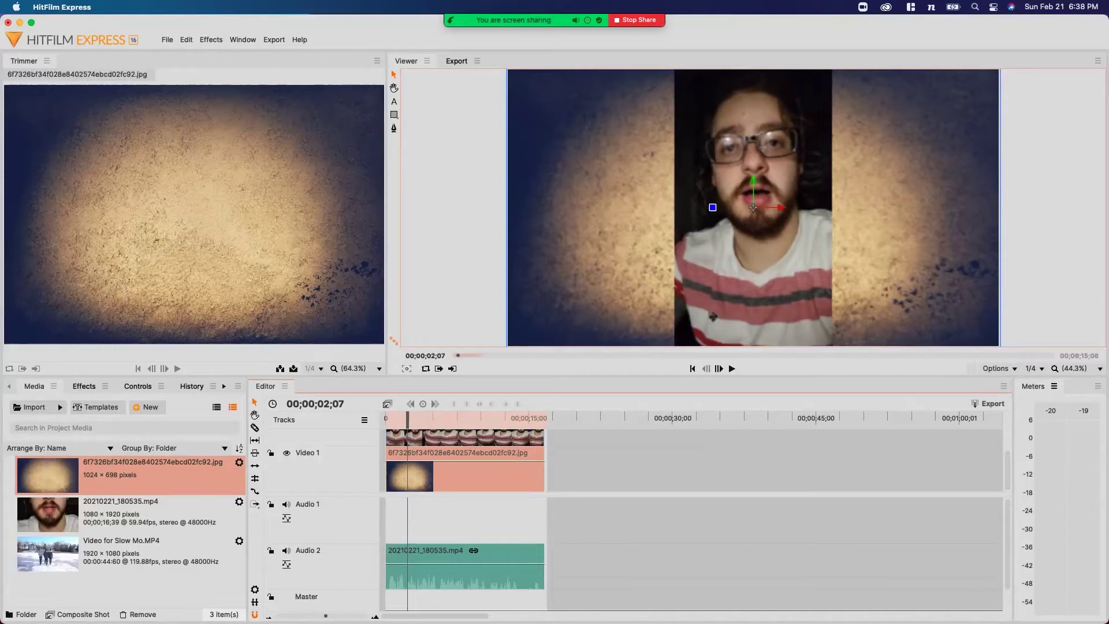
pyautogui.hscroll(3, 491, 461)
pyautogui.scroll(2, 491, 461)
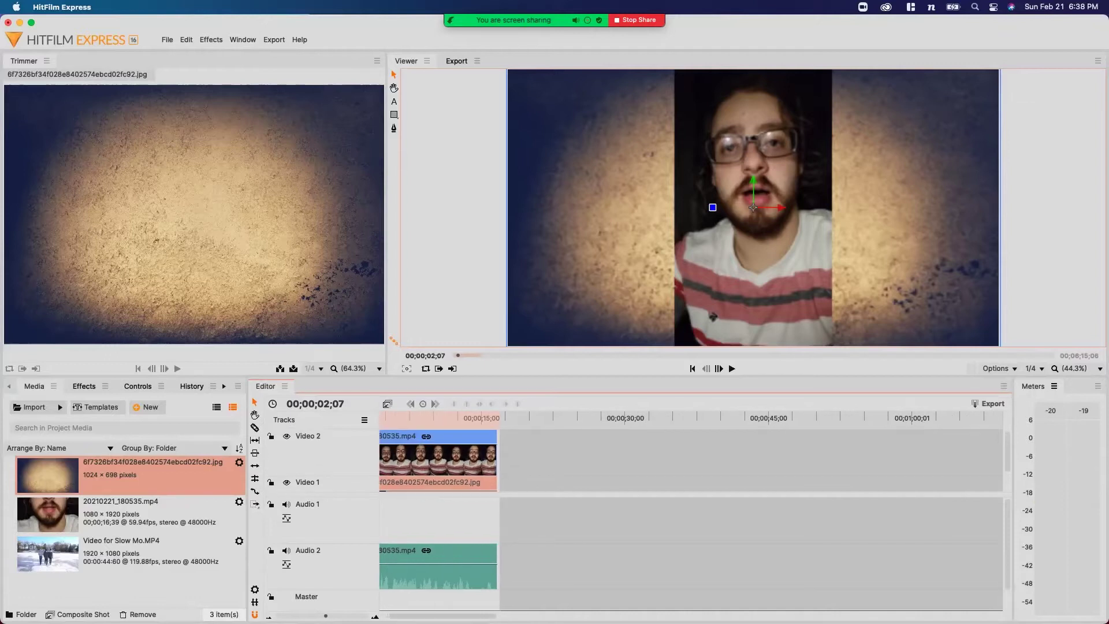
pyautogui.hscroll(-3, 491, 461)
pyautogui.scroll(-2, 491, 461)
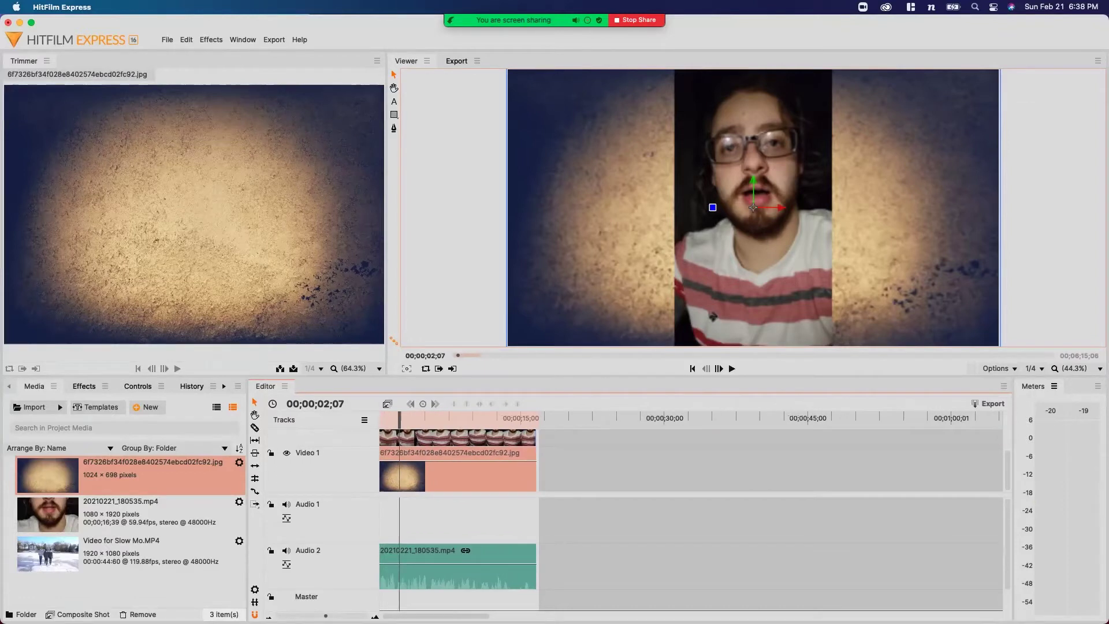
pyautogui.hscroll(-1, 459, 460)
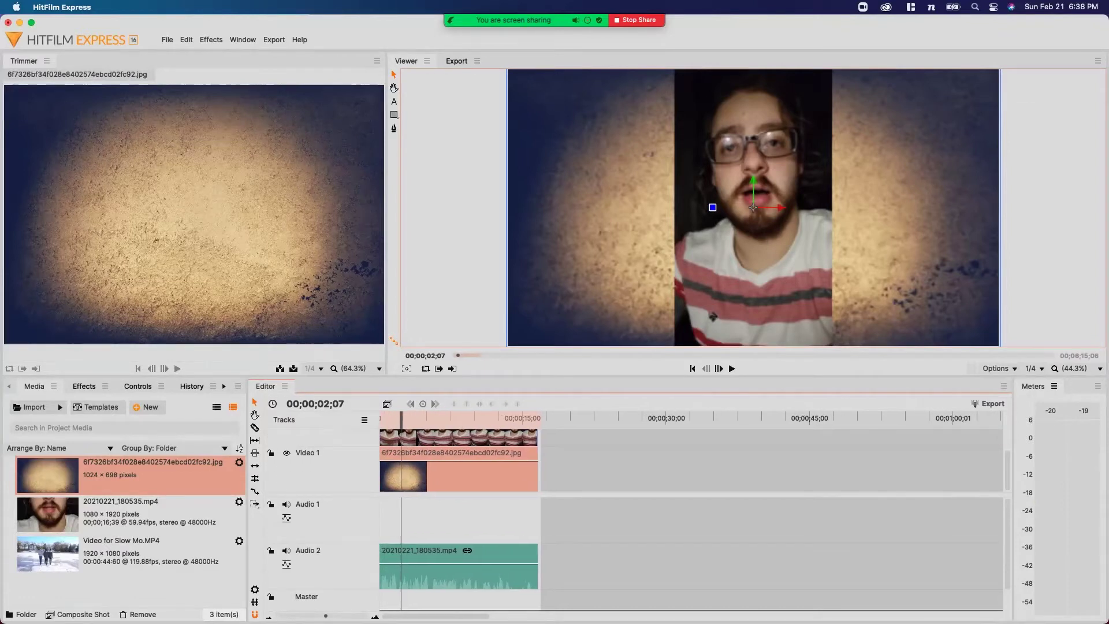
pyautogui.hscroll(-2, 459, 460)
# - Add the title text "Welcome to my Class" at 00;00;00;20 on the backdrop area beside the vertical clip
pyautogui.moveTo(407, 418); pyautogui.dragTo(393, 418)
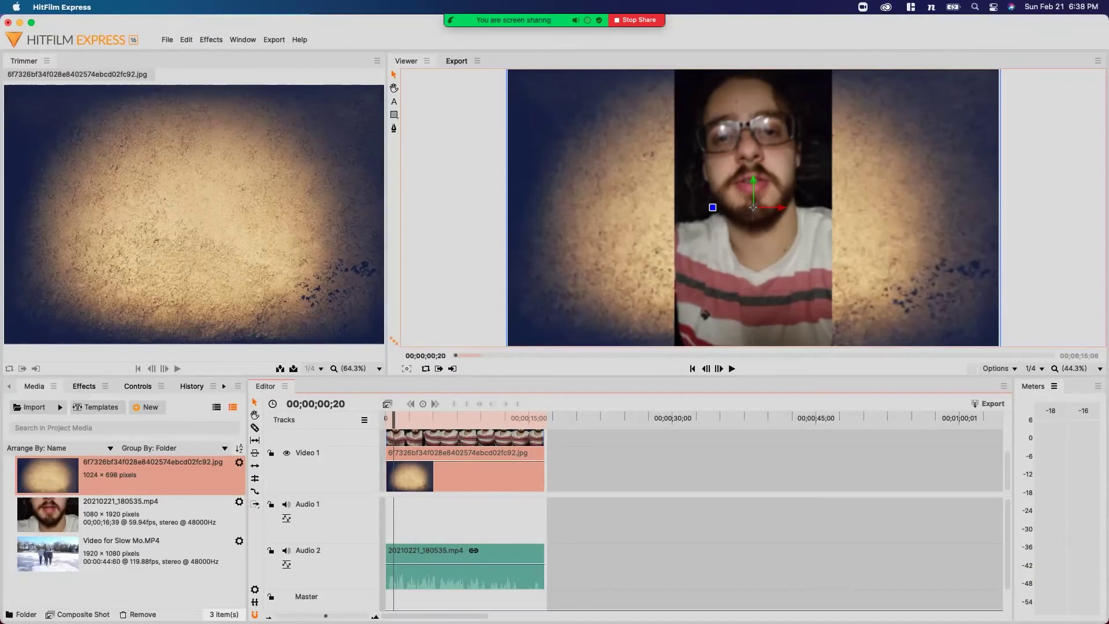
pyautogui.click(394, 101)
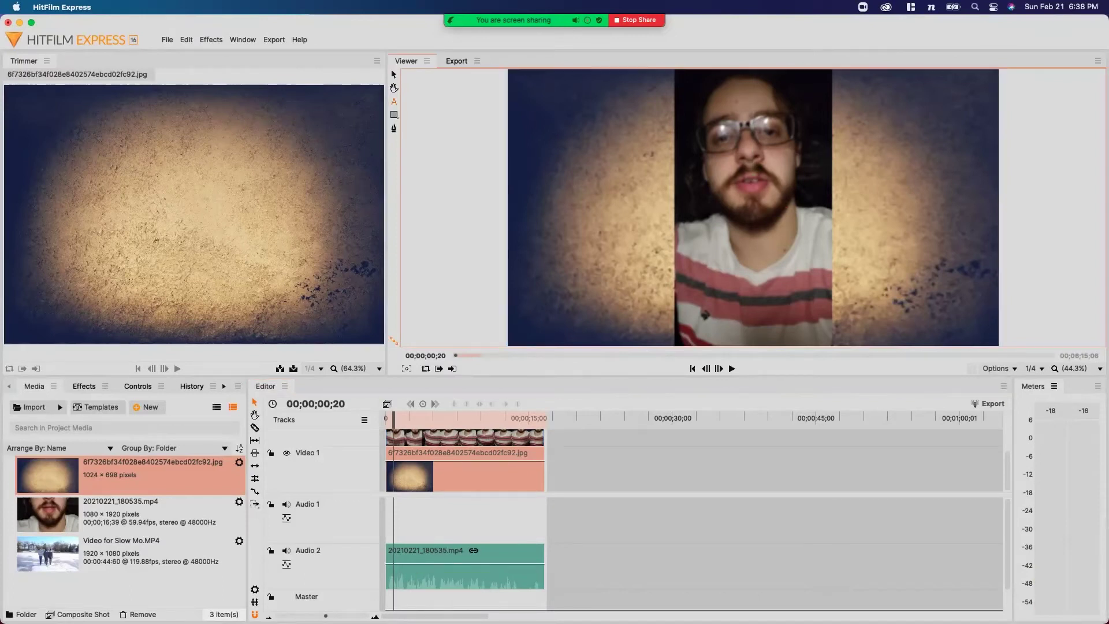
pyautogui.click(552, 154)
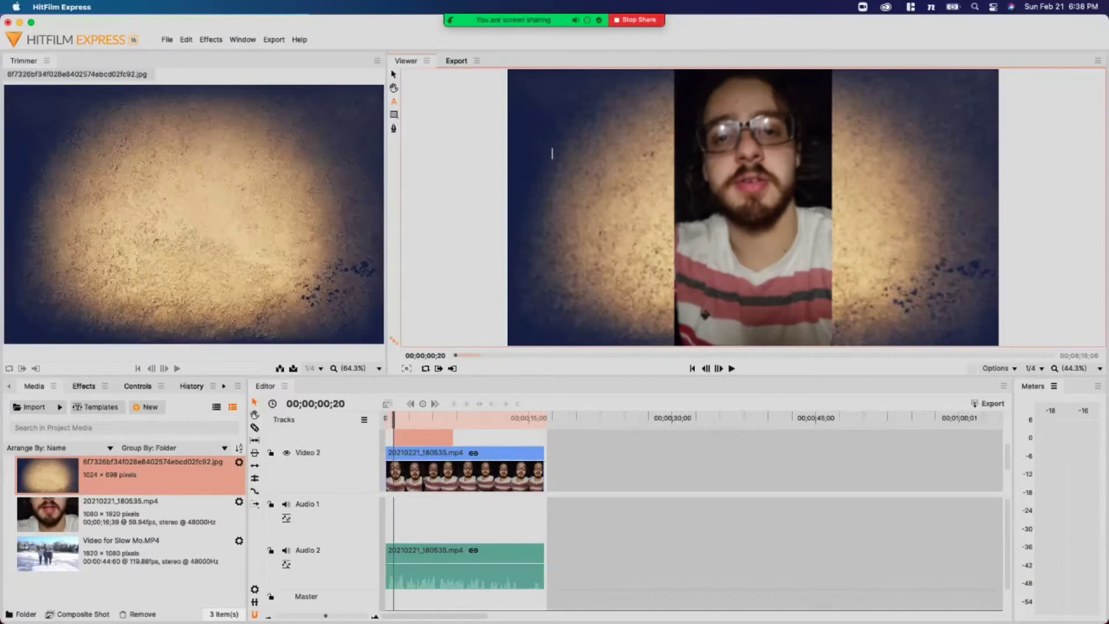
pyautogui.write('Welcome to ')
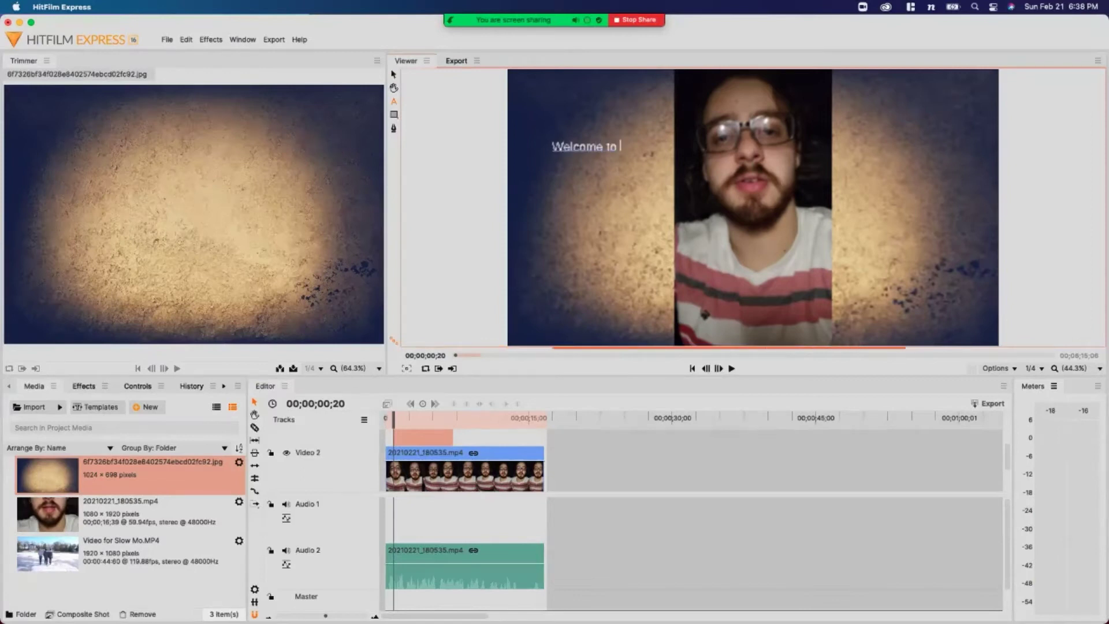
pyautogui.write('my Class')
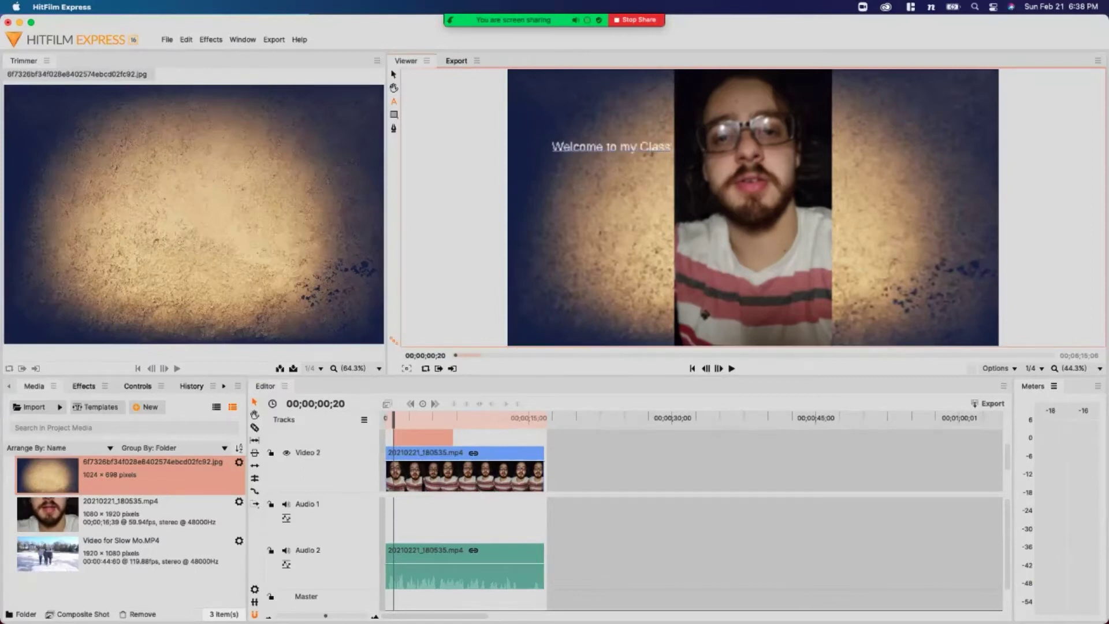
pyautogui.click(394, 74)
pyautogui.moveTo(607, 148); pyautogui.dragTo(592, 151)
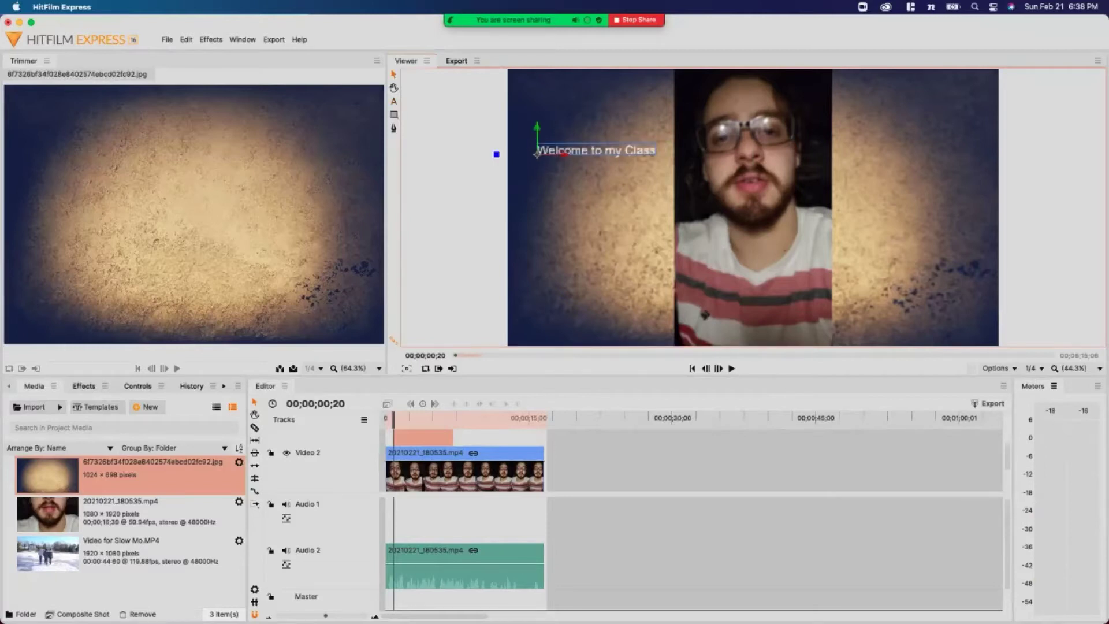
# - Play the composition with the title from 00;00;00;20
pyautogui.click(592, 231)
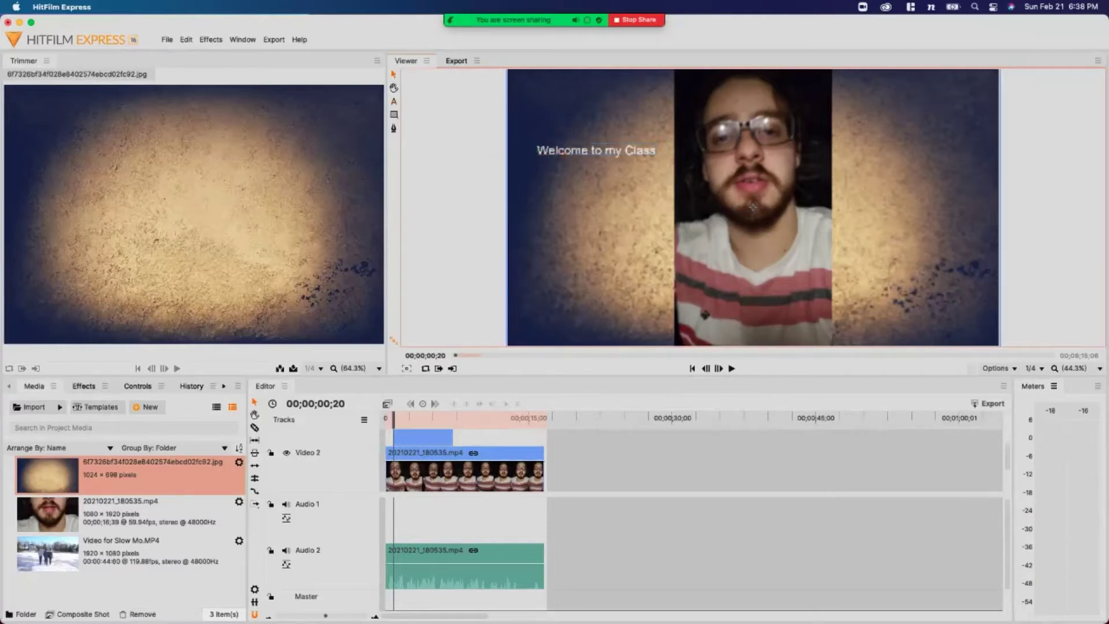
pyautogui.press('space')
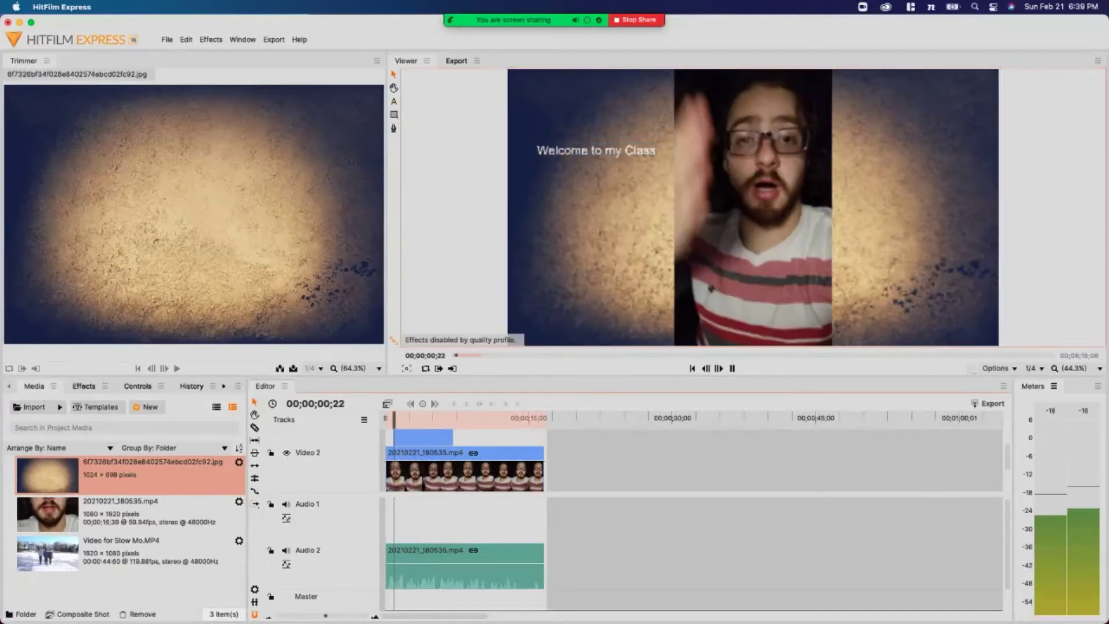
pyautogui.press('space')
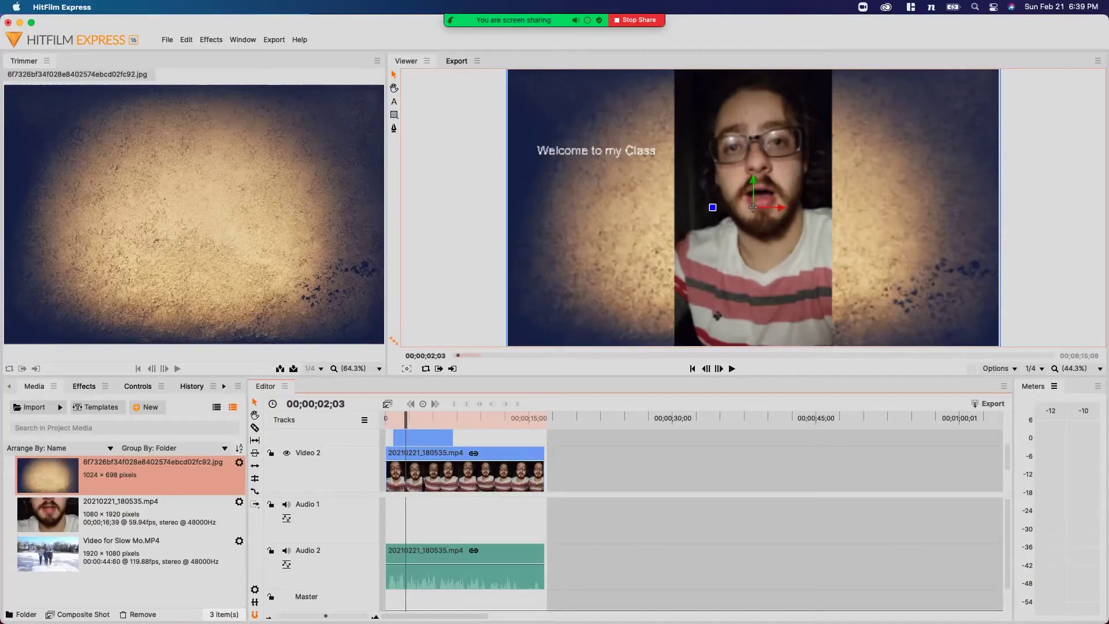
# - Delete the title clip and the backdrop image from the timeline
pyautogui.click(423, 438)
pyautogui.press('Delete')
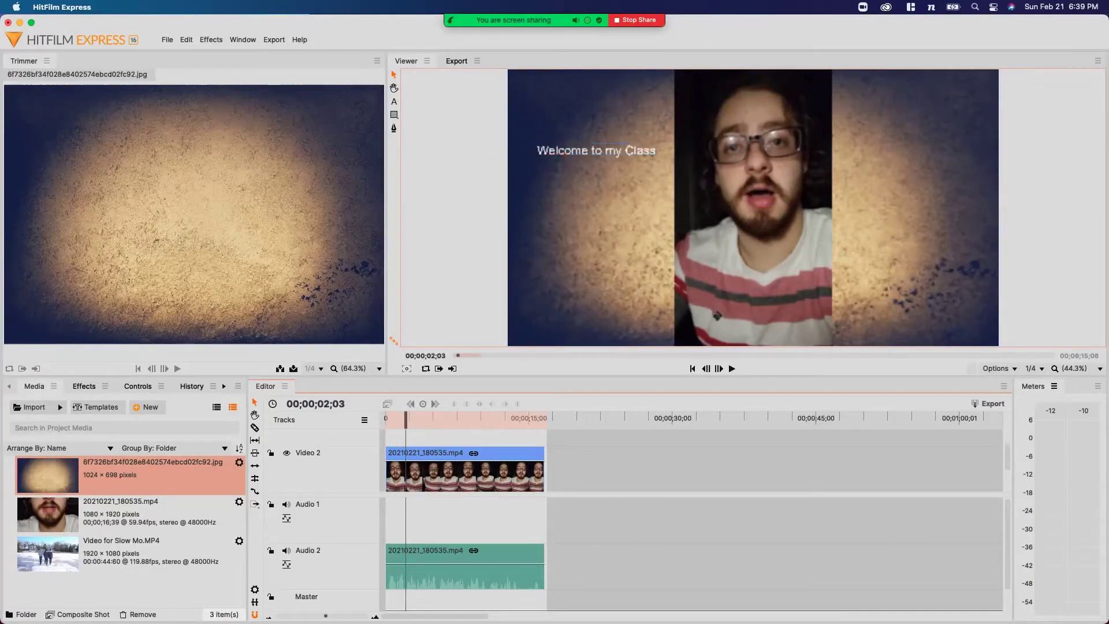
pyautogui.scroll(-2, 440, 465)
pyautogui.hscroll(1, 440, 465)
pyautogui.click(440, 482)
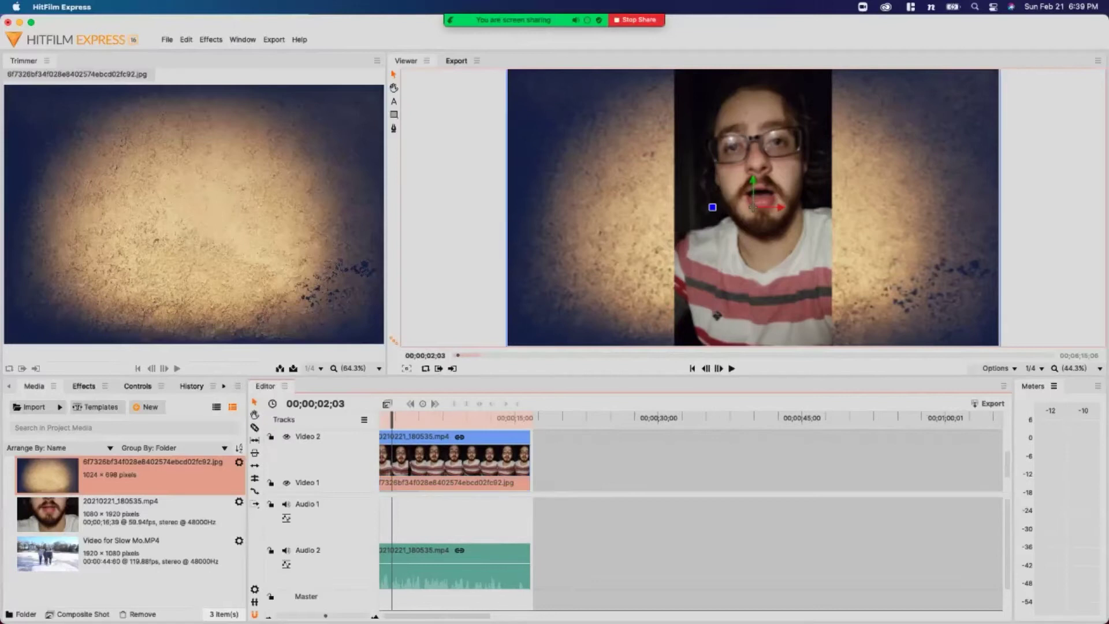
pyautogui.press('Delete')
# - Scale the 20210221_180535.mp4 clip on Video 2 to 180% and shift its vertical position to -470
pyautogui.click(440, 459)
pyautogui.hscroll(-1, 440, 460)
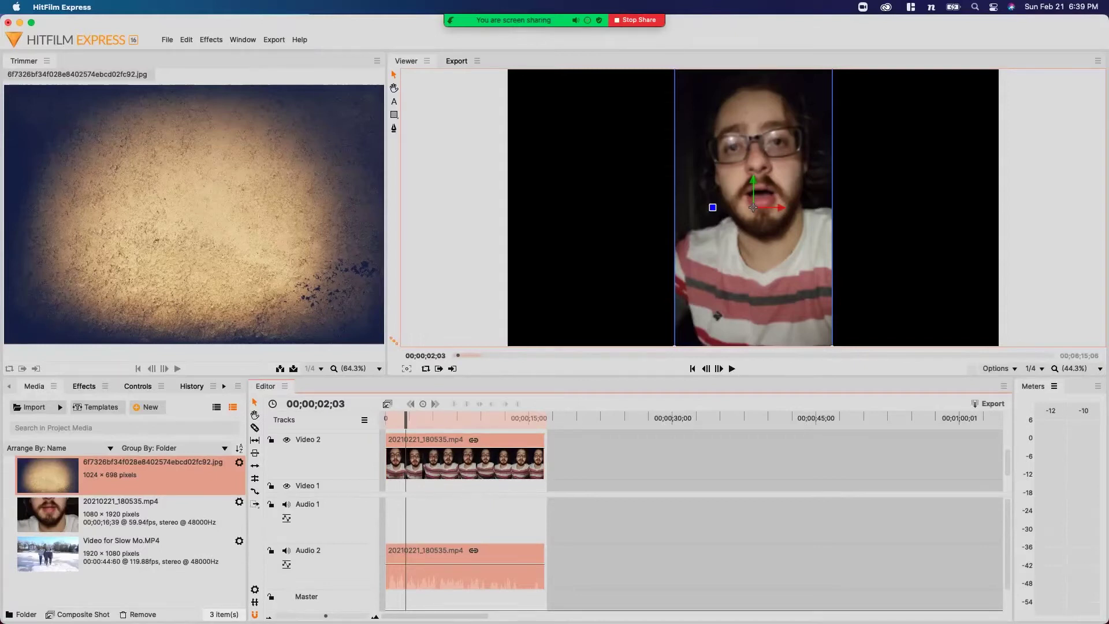
pyautogui.click(142, 386)
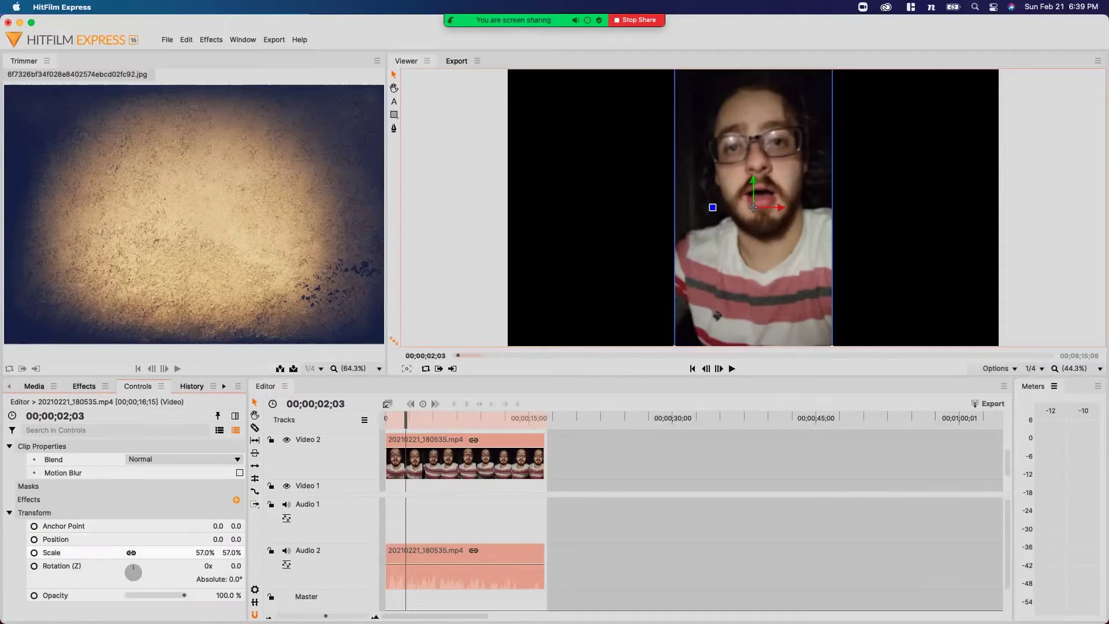
pyautogui.moveTo(205, 553); pyautogui.dragTo(276, 552)
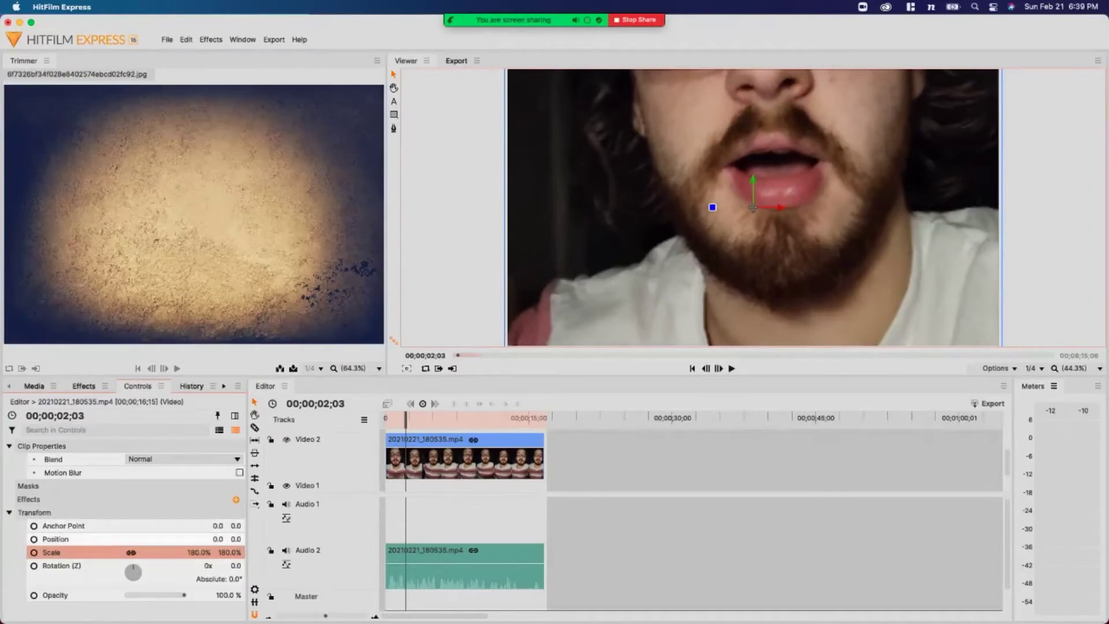
pyautogui.moveTo(753, 207); pyautogui.dragTo(753, 327)
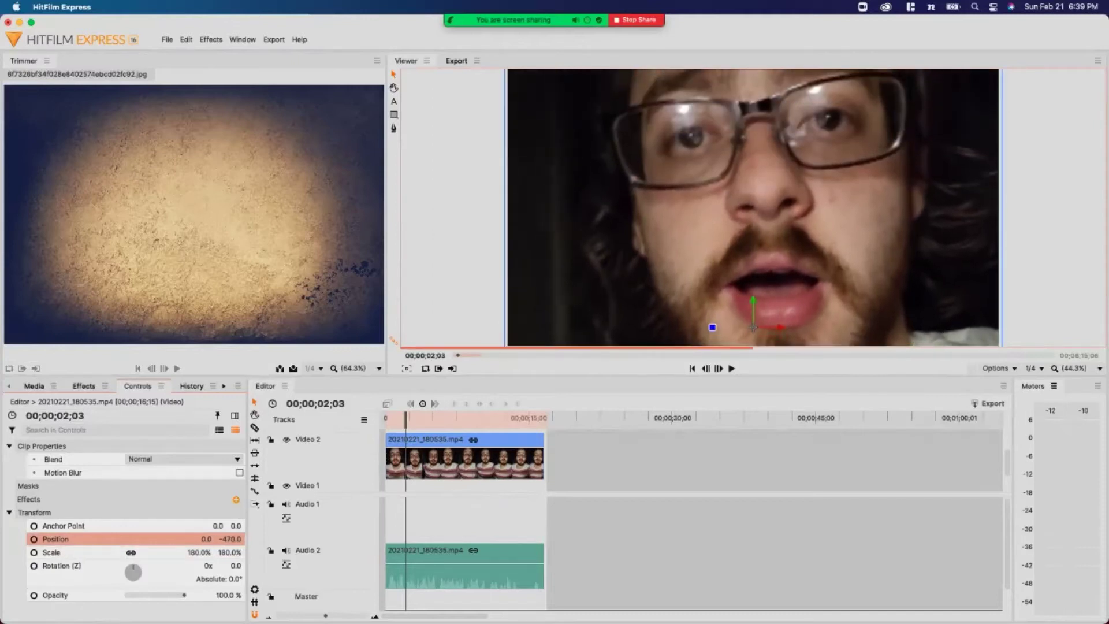
# - Play the enlarged clip from the start of the timeline
pyautogui.press('Home')
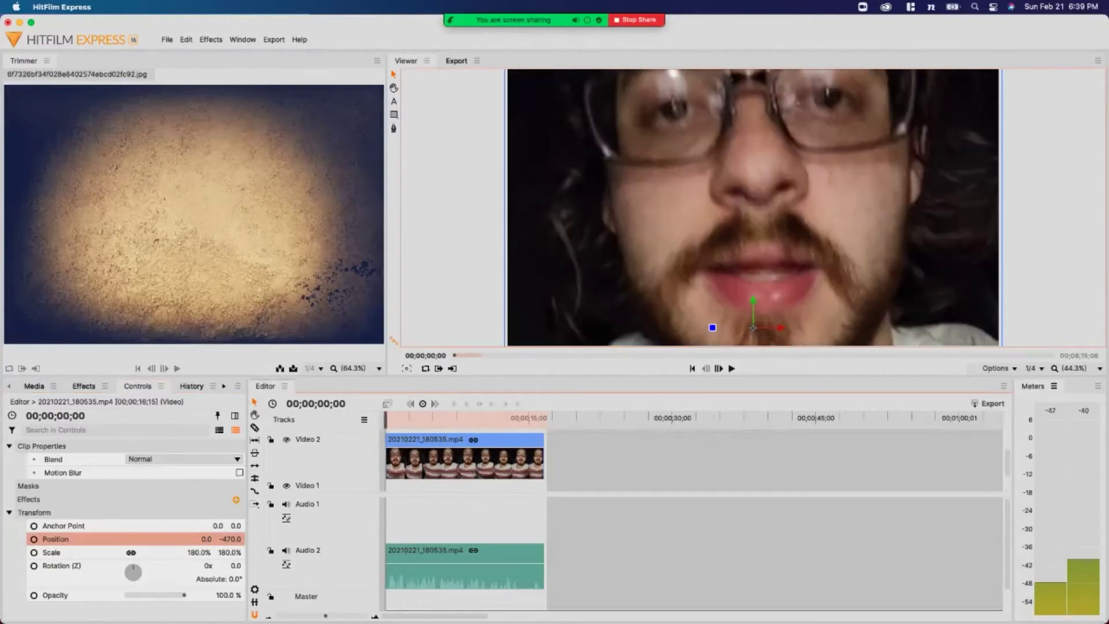
pyautogui.press('space')
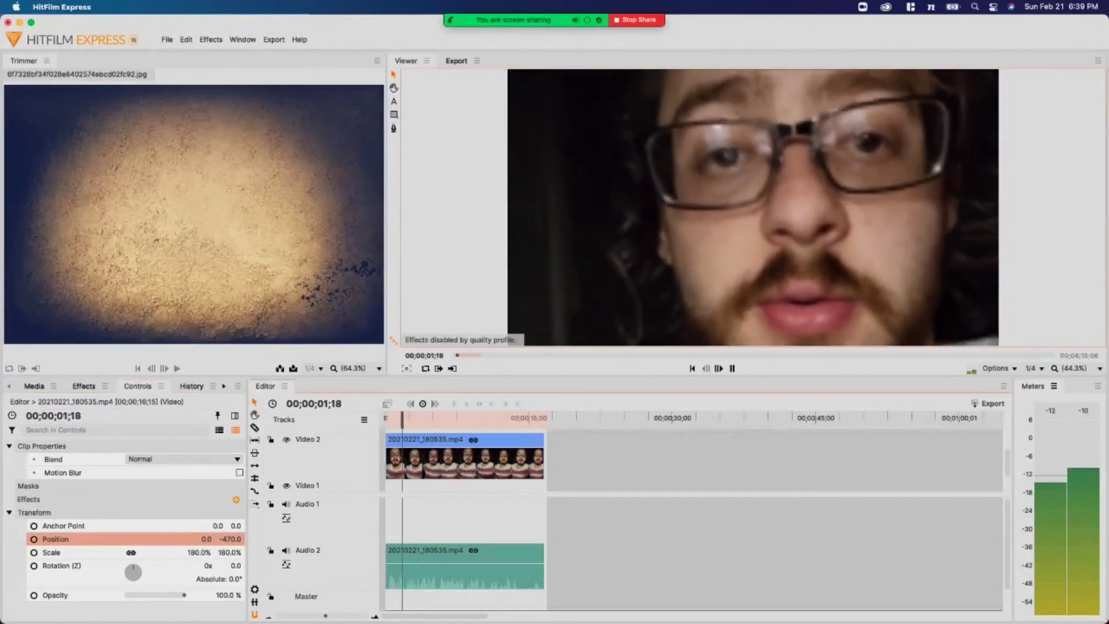
pyautogui.press('space')
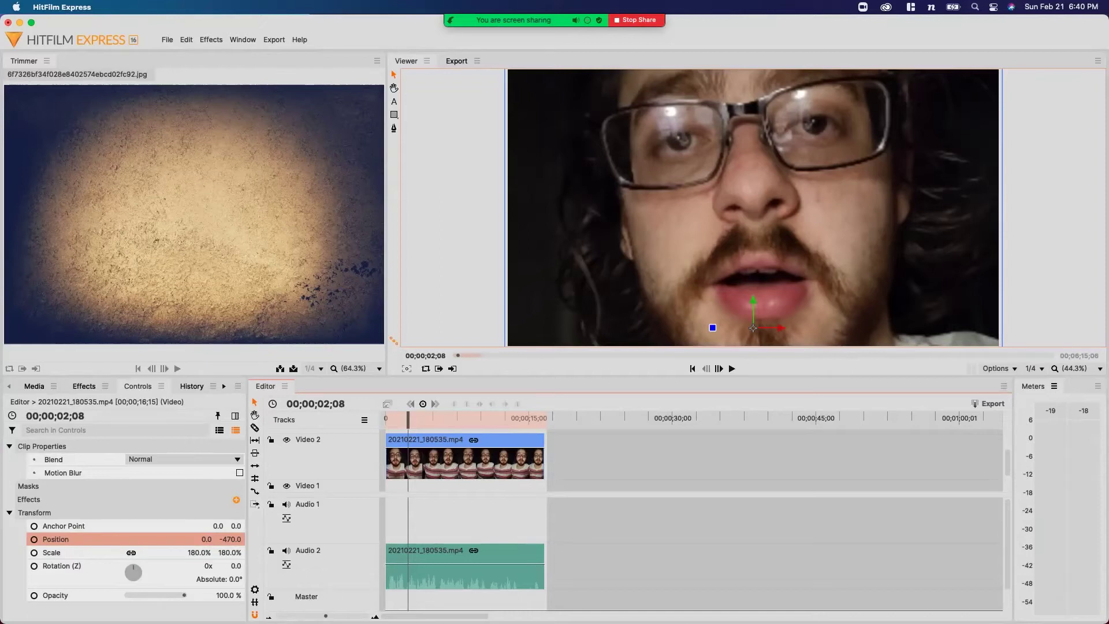
# - Undo the clip's position and scale changes, and try a rotation of -84 full turns before reverting it
pyautogui.click(464, 457)
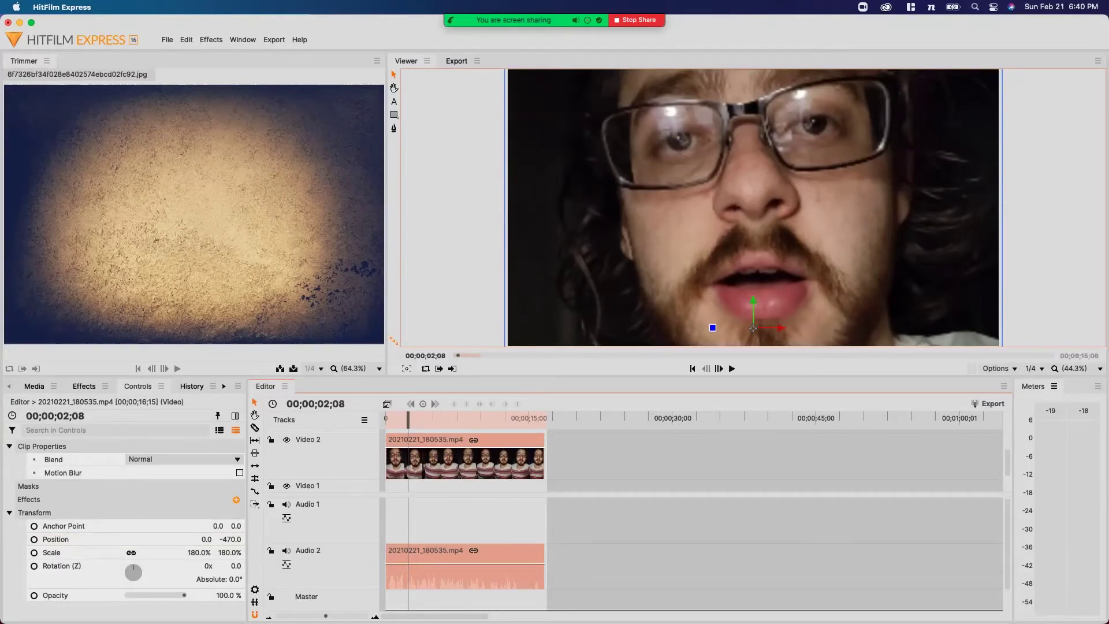
pyautogui.press('super+z')
pyautogui.press('super+z')
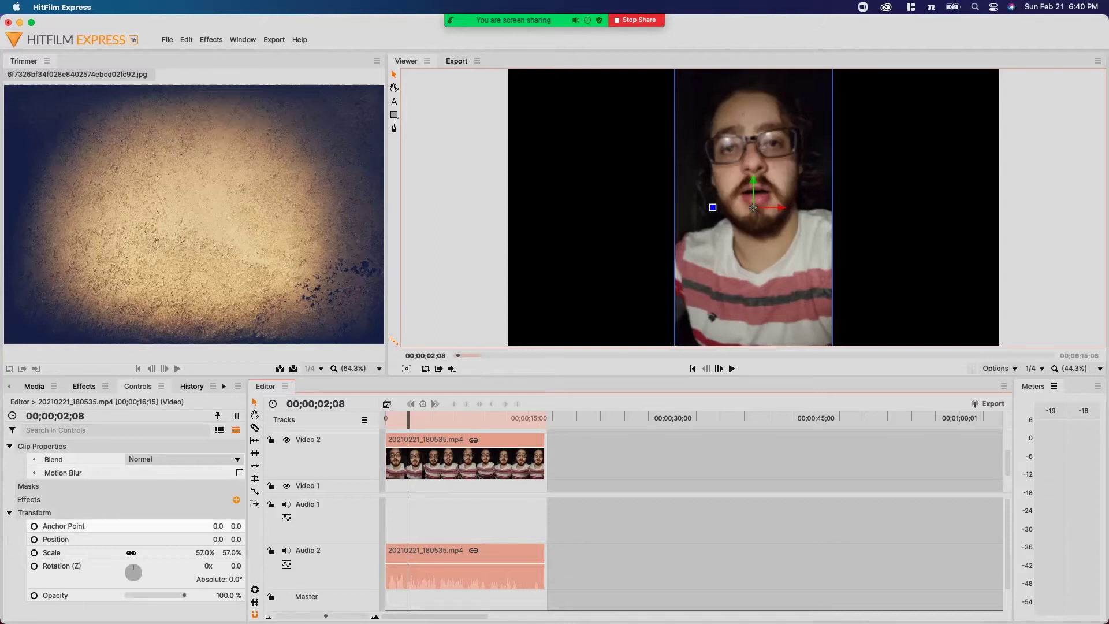
pyautogui.moveTo(208, 566); pyautogui.dragTo(160, 566)
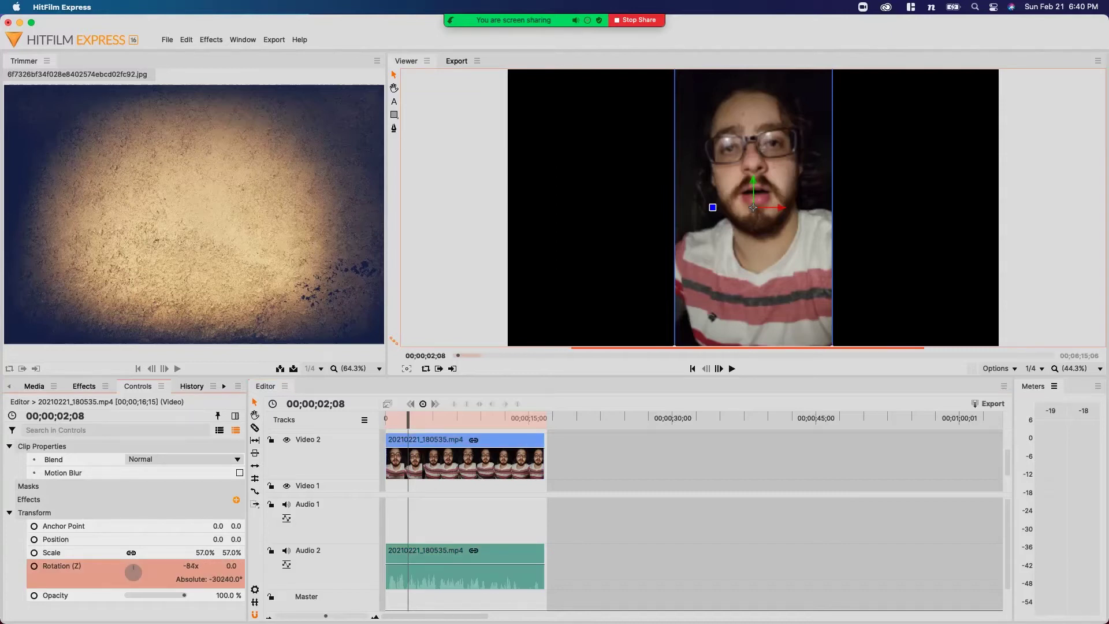
pyautogui.press('super+z')
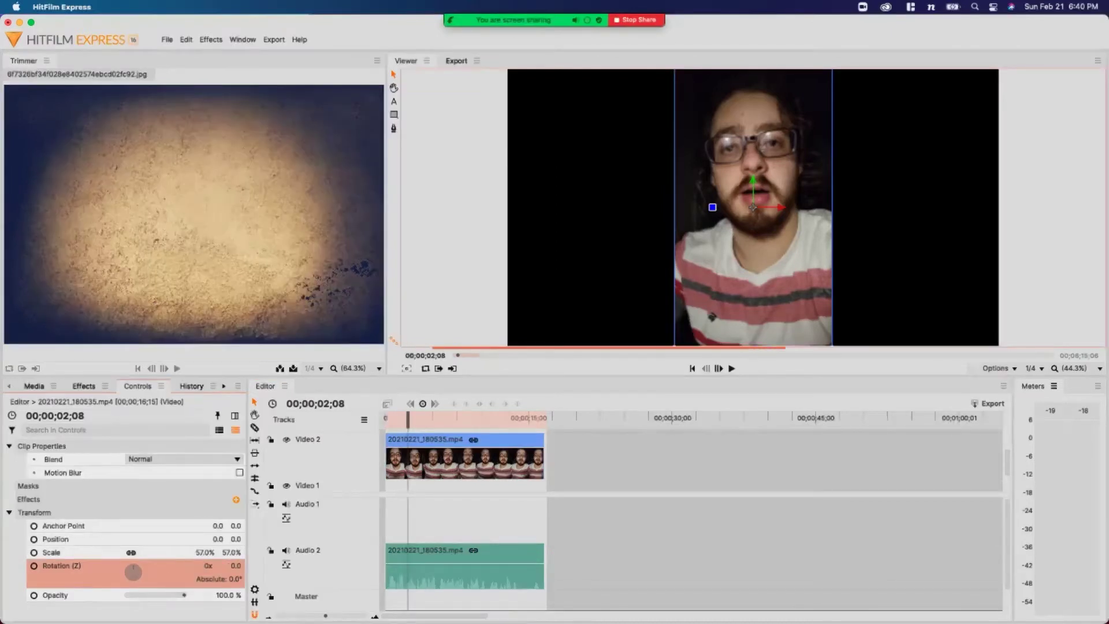
# - Rotate the clip on Video 2 to -90° and scale it to 100% to fill the frame
pyautogui.moveTo(133, 567); pyautogui.dragTo(126, 572)
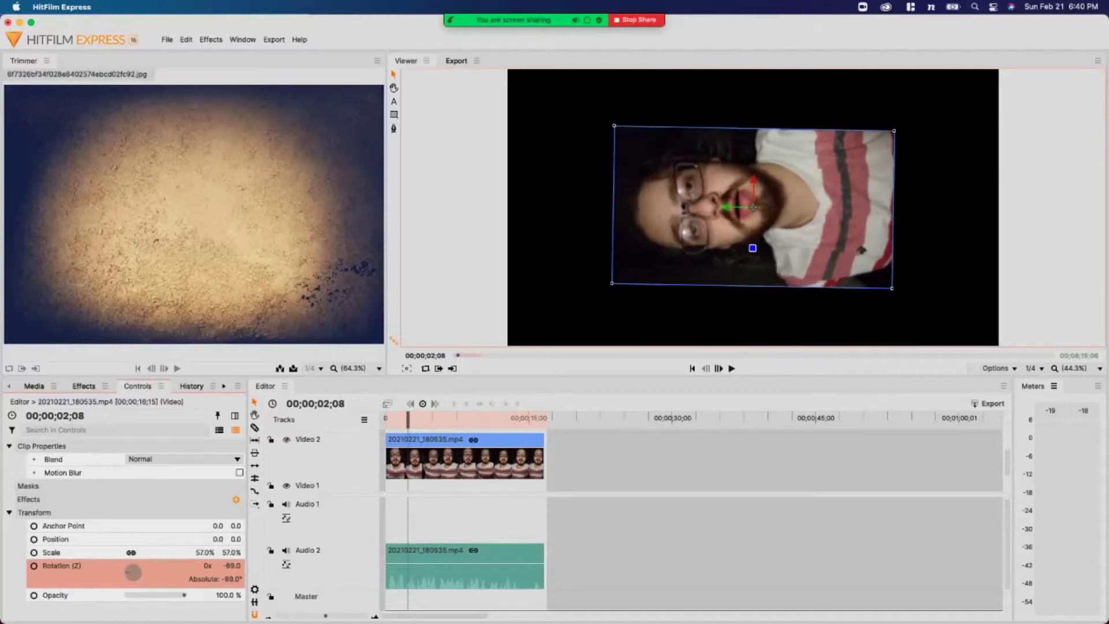
pyautogui.moveTo(126, 572); pyautogui.dragTo(133, 572)
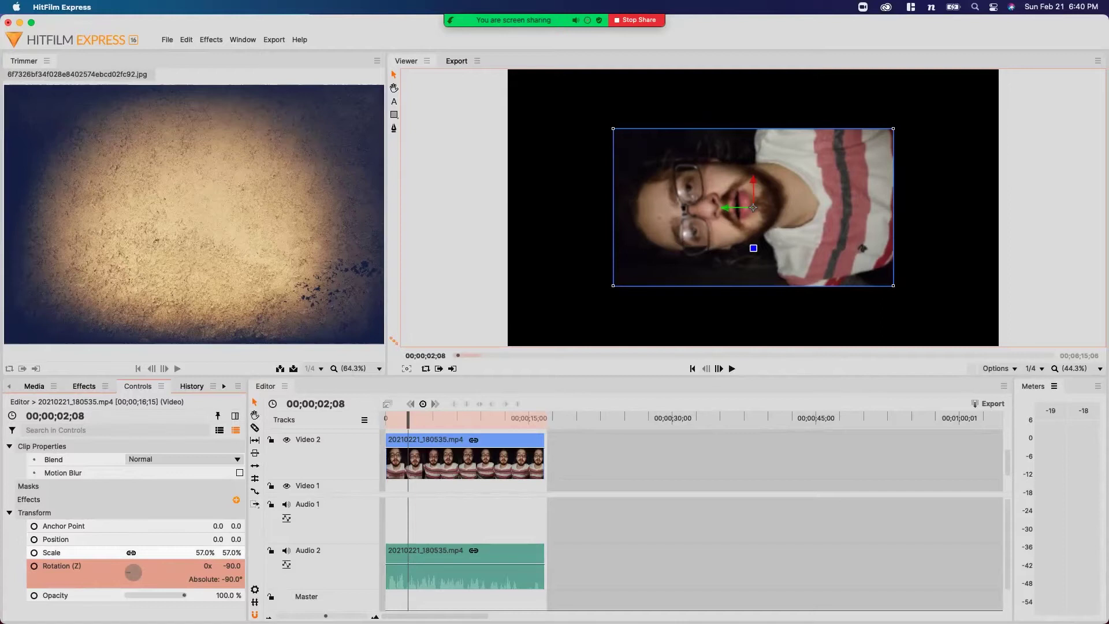
pyautogui.moveTo(205, 552); pyautogui.dragTo(230, 552)
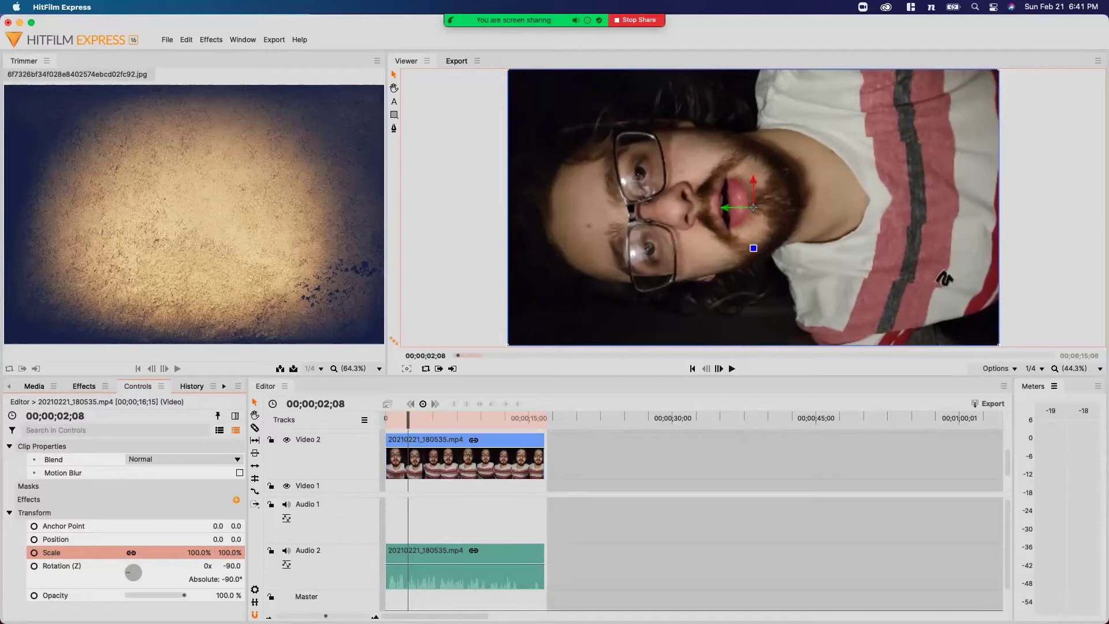
pyautogui.click(465, 462)
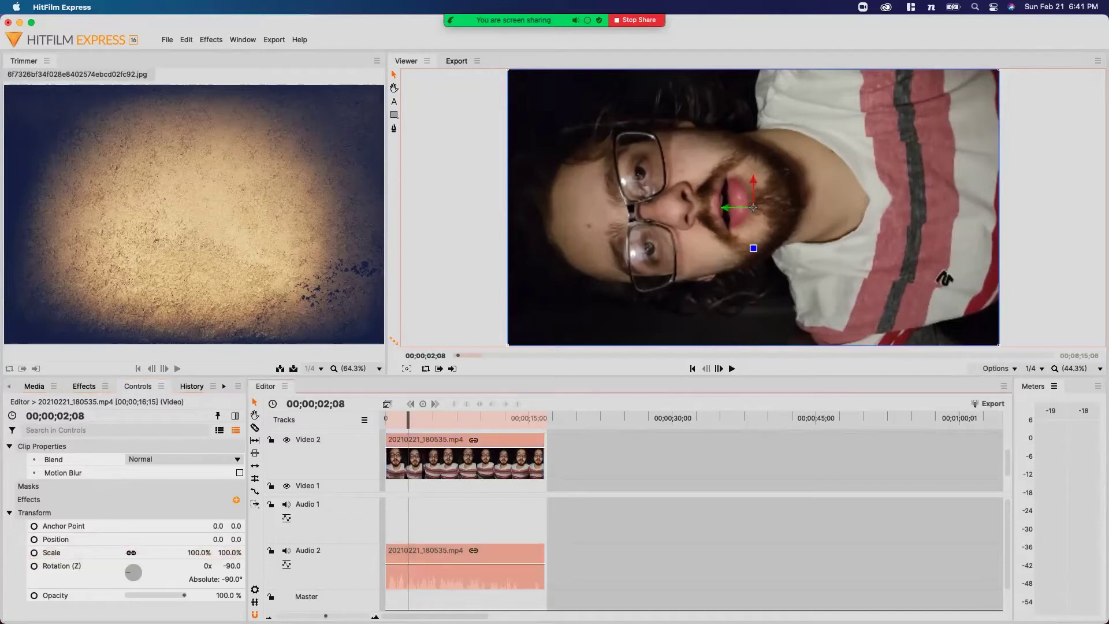
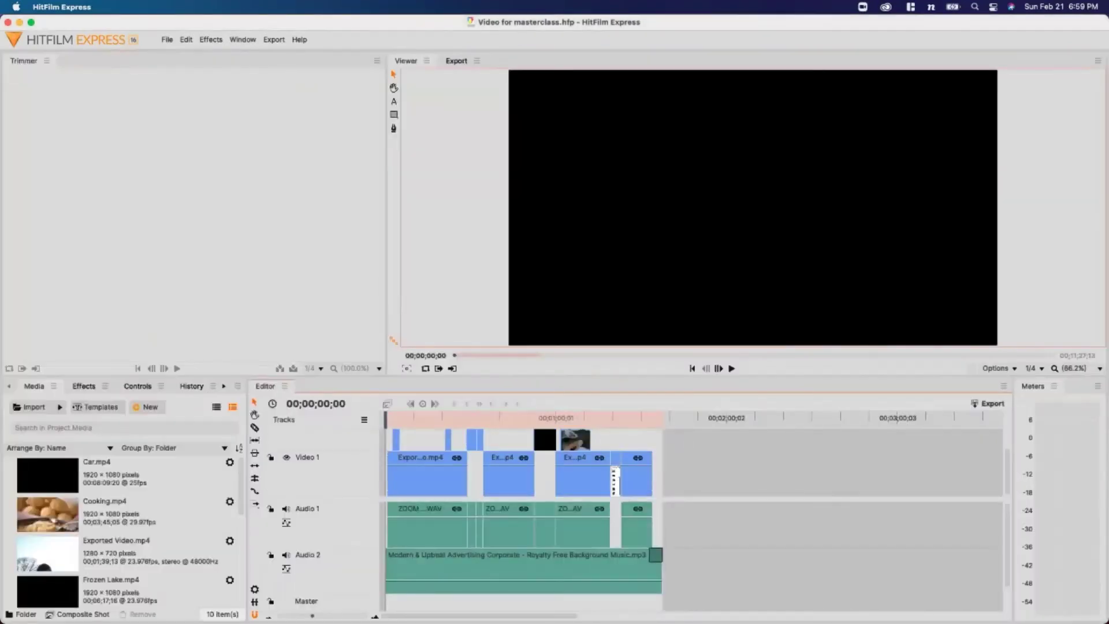
# - Create a new project using the 1080p Full HD @ 24 fps template
pyautogui.moveTo(511, 419); pyautogui.dragTo(569, 419)
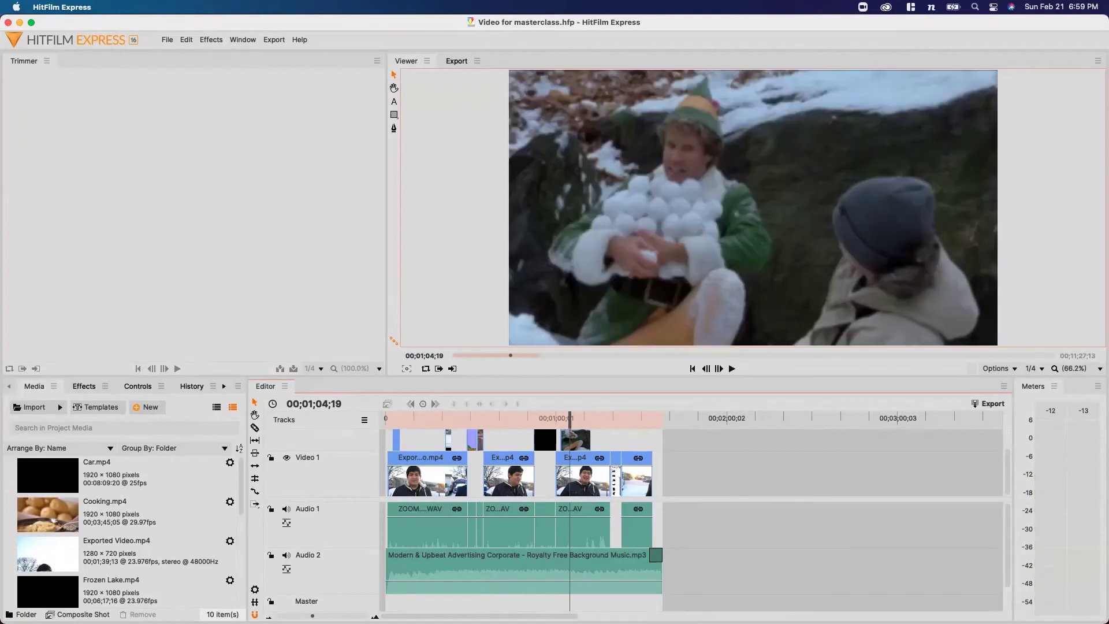
pyautogui.click(167, 39)
pyautogui.click(181, 55)
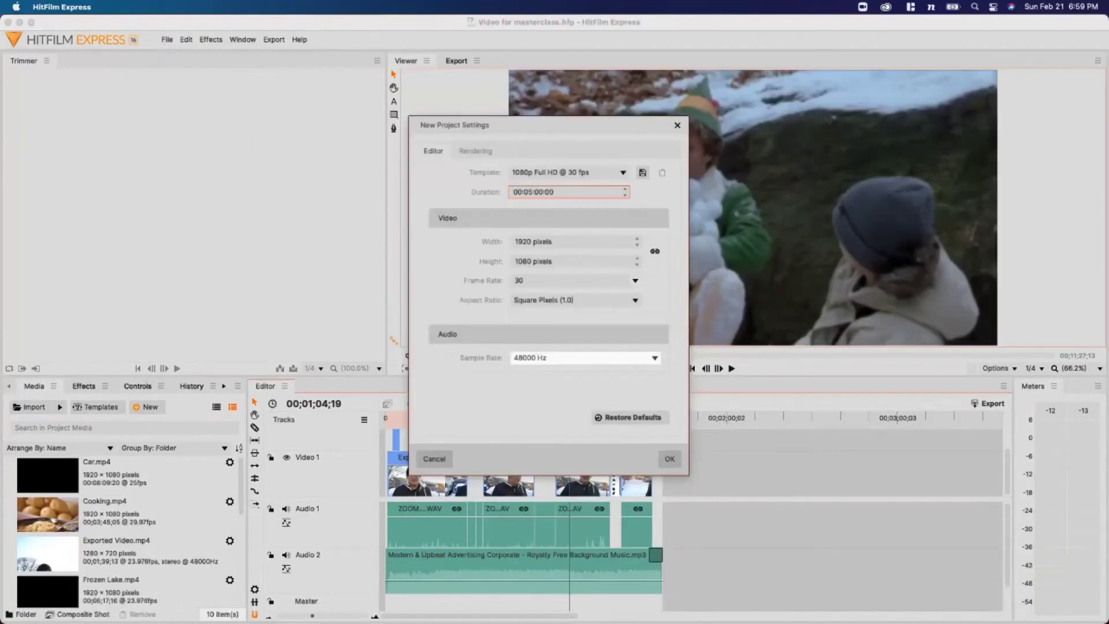
pyautogui.click(568, 172)
pyautogui.click(547, 289)
pyautogui.click(575, 288)
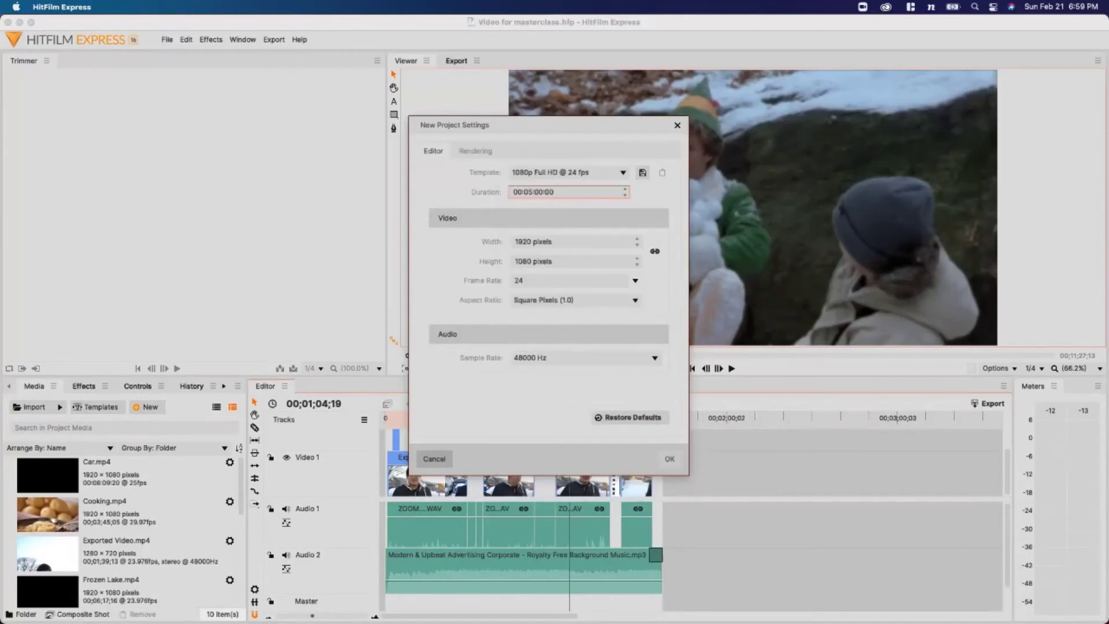
pyautogui.click(669, 459)
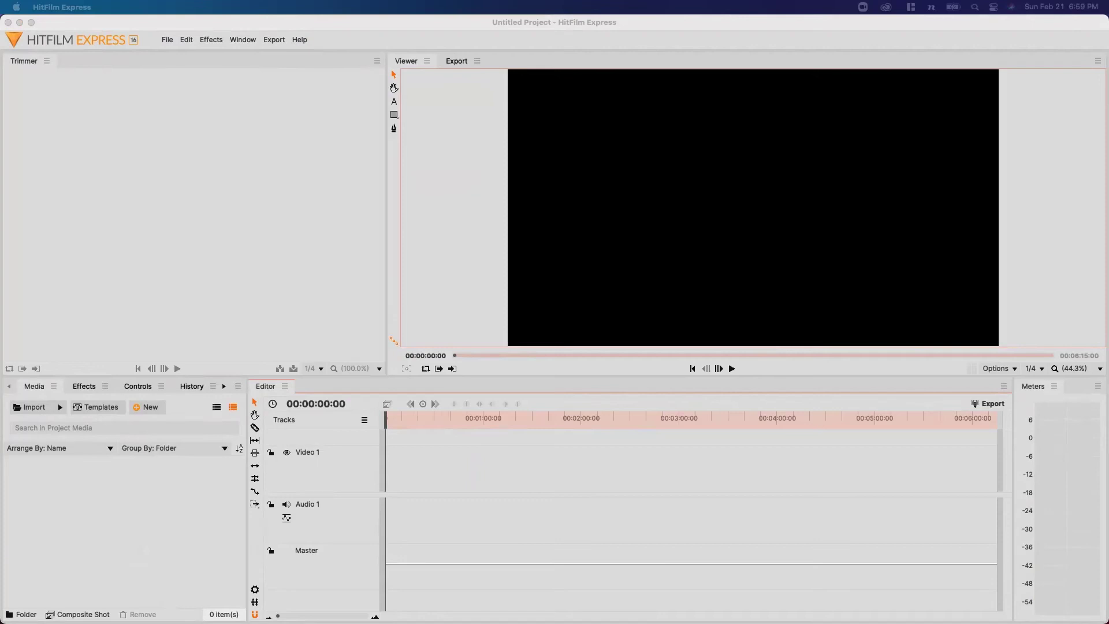
# - Import Escape Room Raw.mp4 and Poster.jpg into the project's media
pyautogui.moveTo(452, 494); pyautogui.dragTo(124, 526)
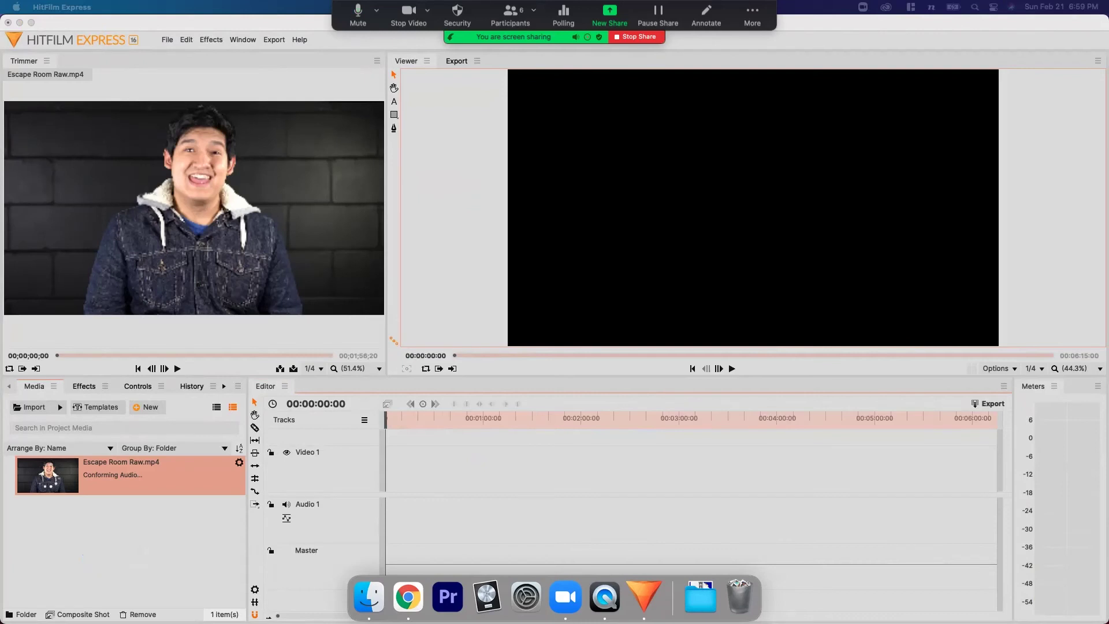
pyautogui.moveTo(817, 508); pyautogui.dragTo(185, 528)
# - Try placing Escape Room Raw.mp4 on the timeline while keeping the existing sequence settings, and remove it again
pyautogui.moveTo(121, 475); pyautogui.dragTo(386, 503)
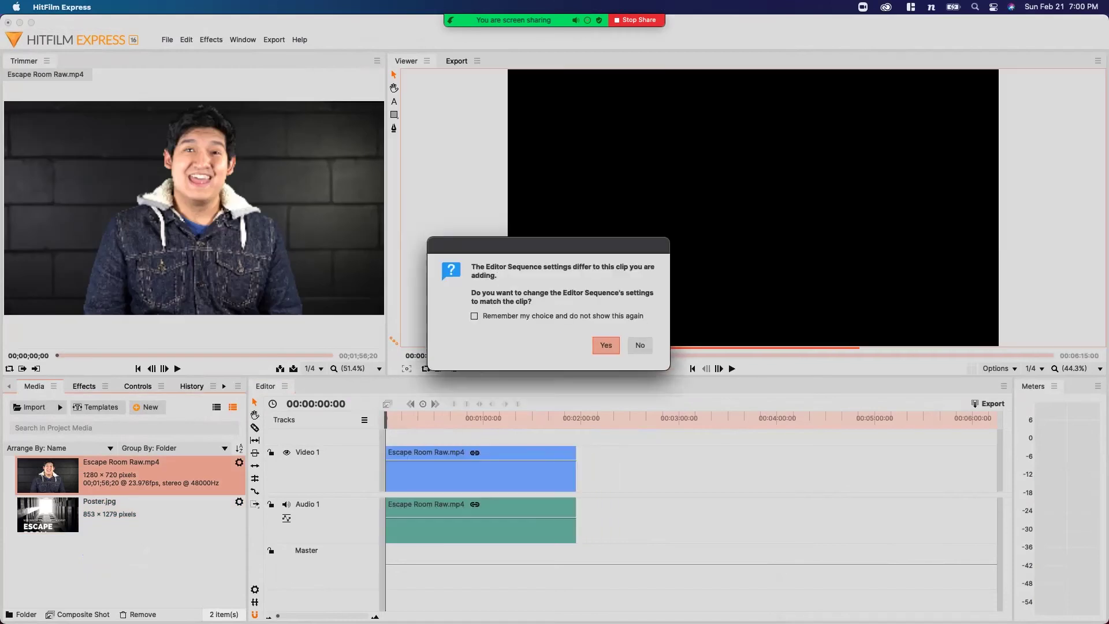
pyautogui.click(639, 345)
pyautogui.click(490, 418)
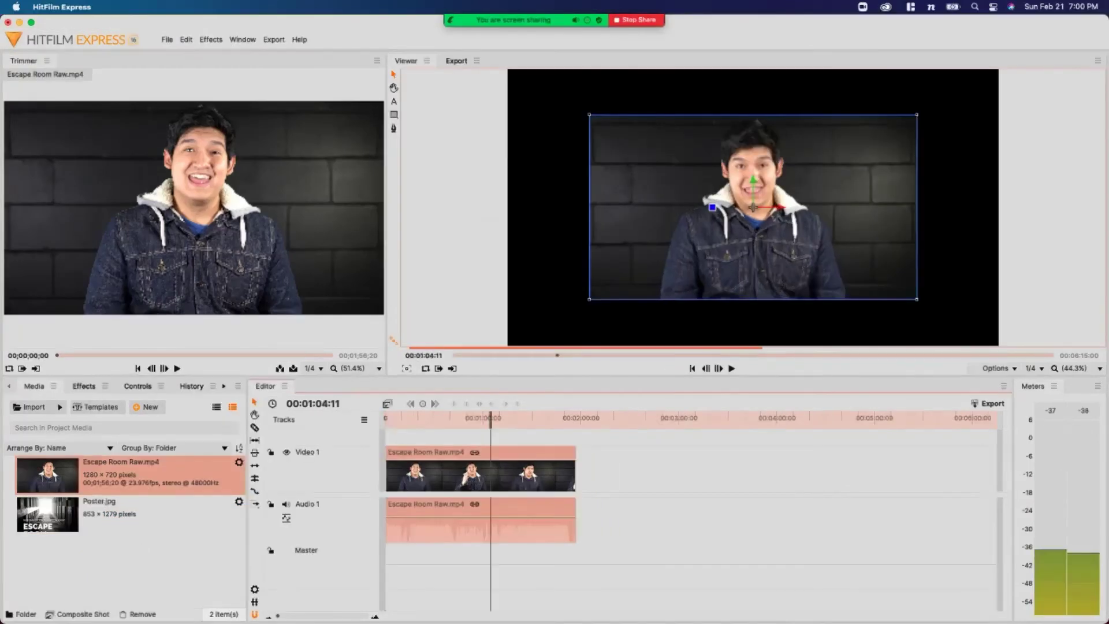
pyautogui.moveTo(491, 418); pyautogui.dragTo(505, 418)
pyautogui.press('Delete')
# - Place Escape Room Raw.mp4 at the start of Video 1, matching the sequence settings to the clip
pyautogui.moveTo(48, 475); pyautogui.dragTo(532, 477)
pyautogui.click(605, 345)
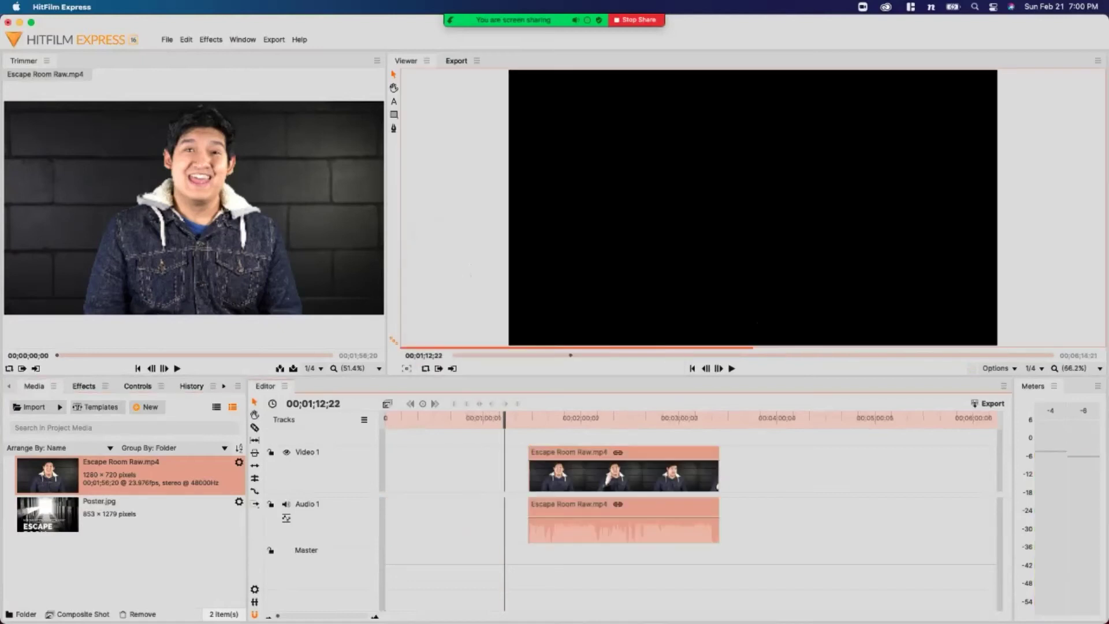
pyautogui.moveTo(603, 483); pyautogui.dragTo(461, 485)
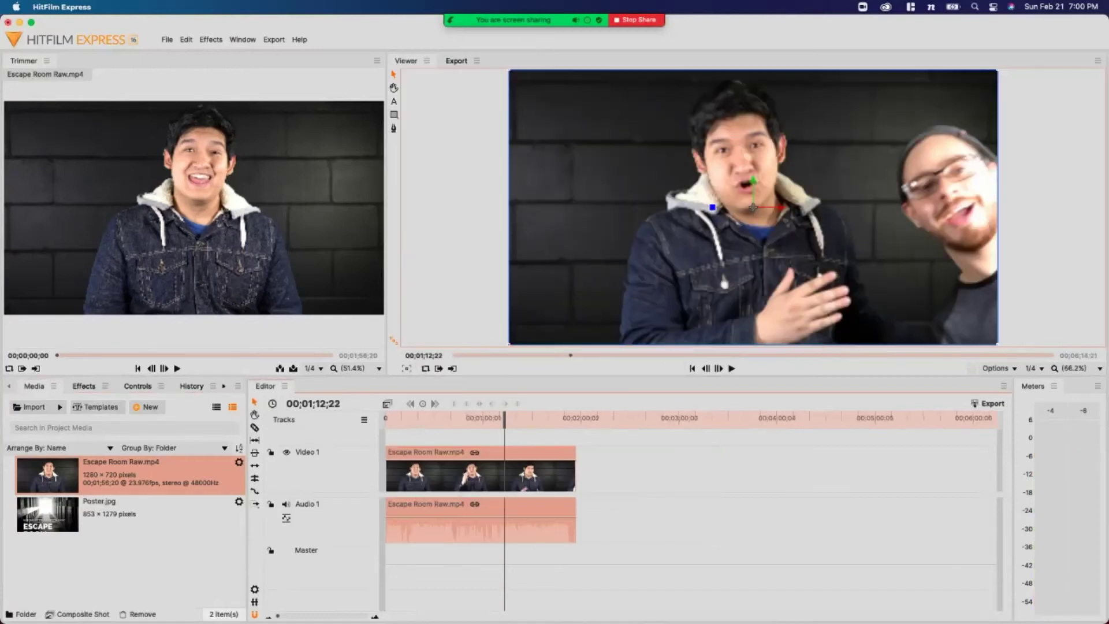
# - Add Poster.jpg on a new video track above the footage and move it past the footage's end
pyautogui.moveTo(472, 420); pyautogui.dragTo(544, 417)
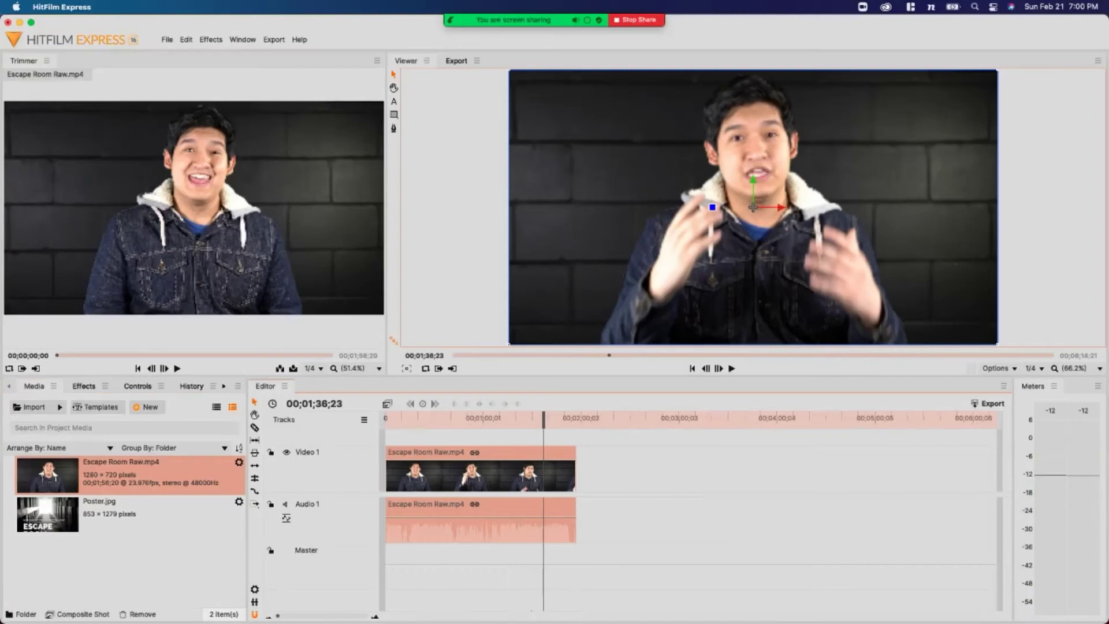
pyautogui.moveTo(47, 514); pyautogui.dragTo(546, 454)
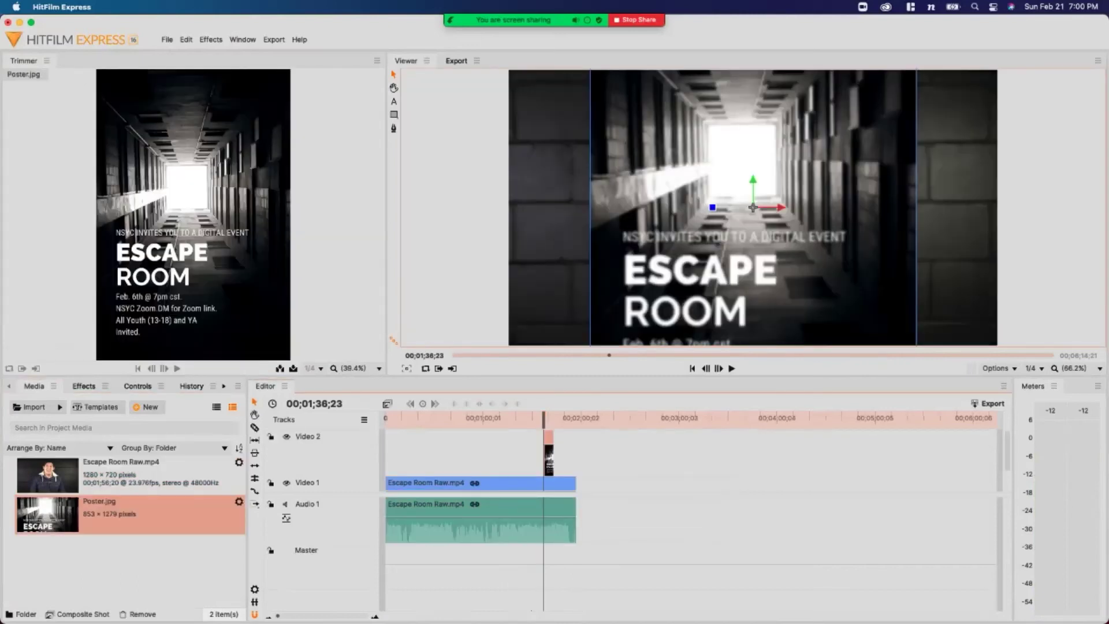
pyautogui.moveTo(278, 615); pyautogui.dragTo(321, 615)
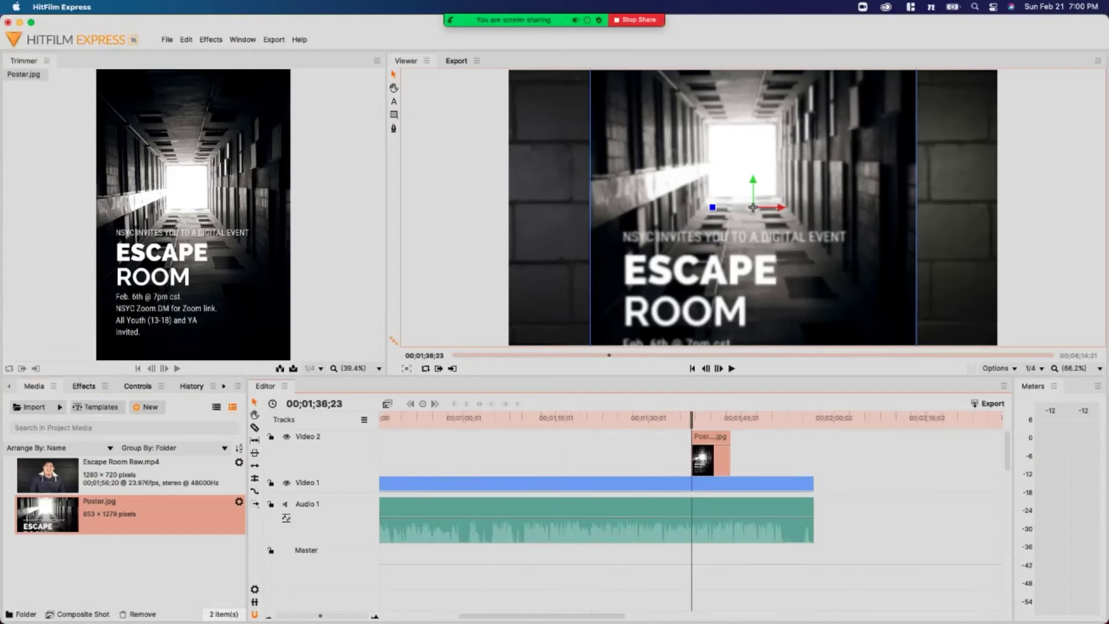
pyautogui.moveTo(691, 420); pyautogui.dragTo(705, 421)
pyautogui.moveTo(710, 459); pyautogui.dragTo(837, 465)
# - Align the poster on Video 2 so it starts exactly where the footage ends, at 00;01;56;20
pyautogui.moveTo(804, 420)
pyautogui.mouseDown()
pyautogui.moveTo(888, 421)
pyautogui.moveTo(770, 421)
pyautogui.moveTo(818, 418)
pyautogui.mouseUp()
pyautogui.press('space')
pyautogui.click(814, 420)
pyautogui.click(834, 459)
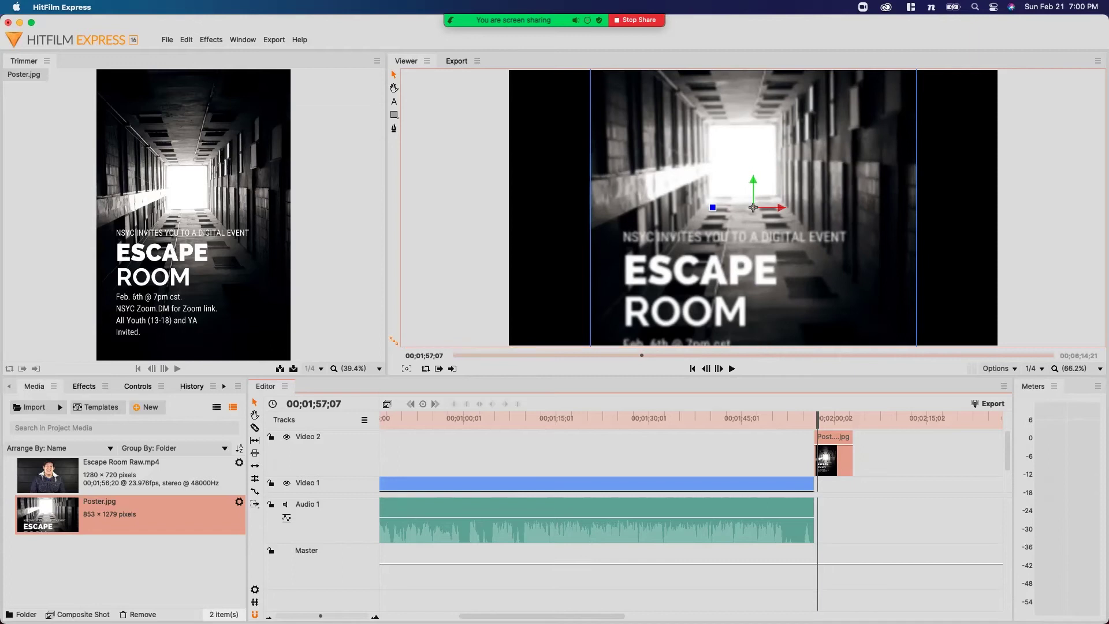
pyautogui.moveTo(818, 418); pyautogui.dragTo(815, 418)
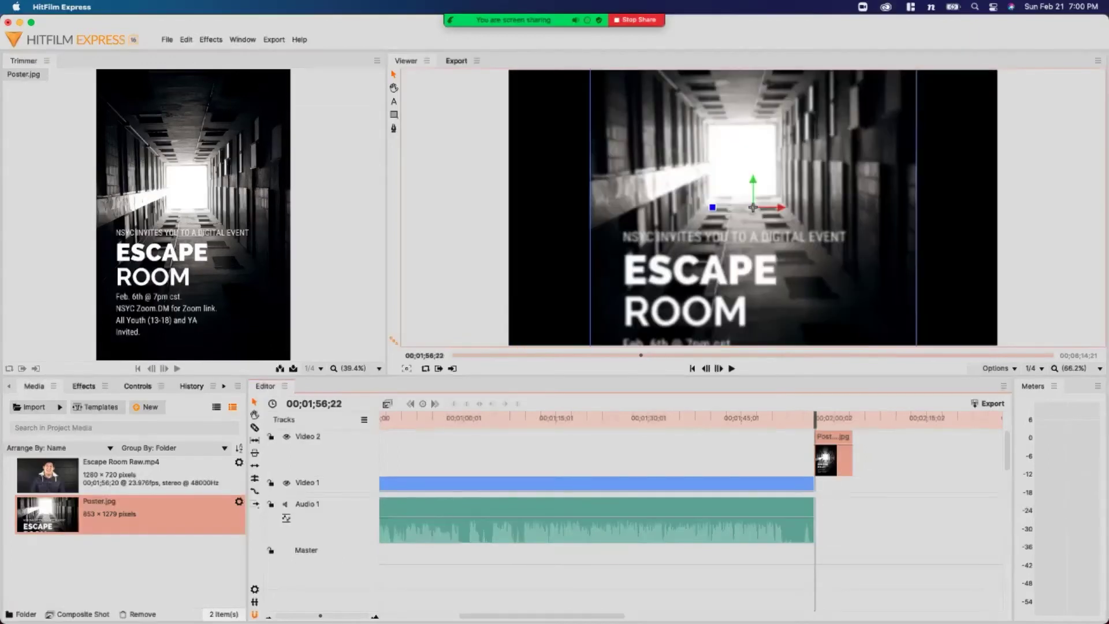
pyautogui.moveTo(320, 616); pyautogui.dragTo(339, 616)
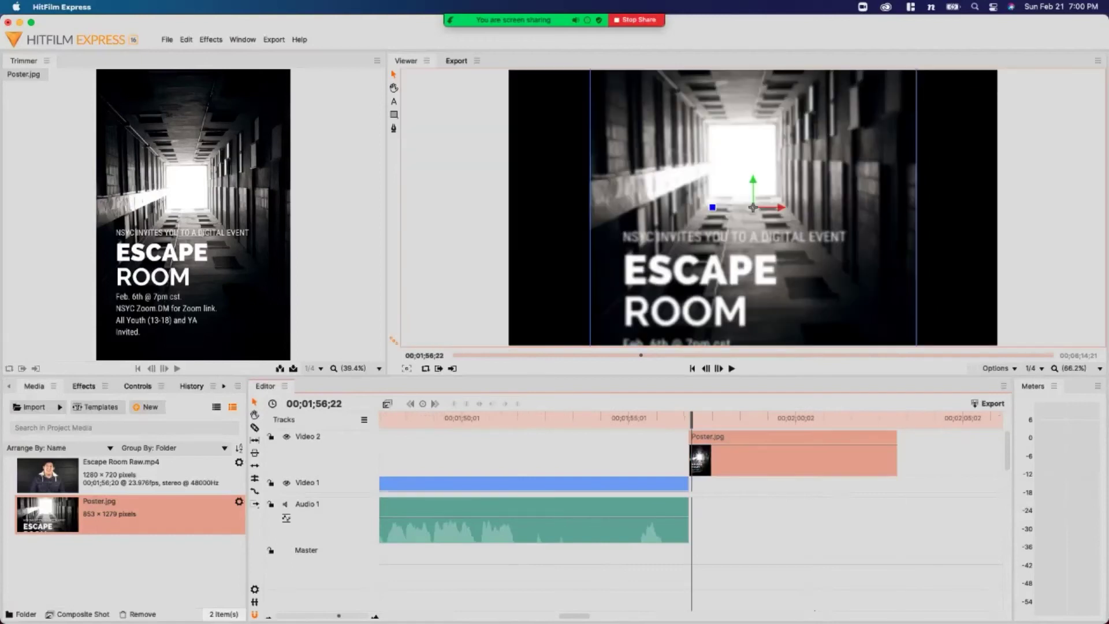
pyautogui.press('Left')
pyautogui.press('Left')
pyautogui.moveTo(757, 465); pyautogui.dragTo(759, 462)
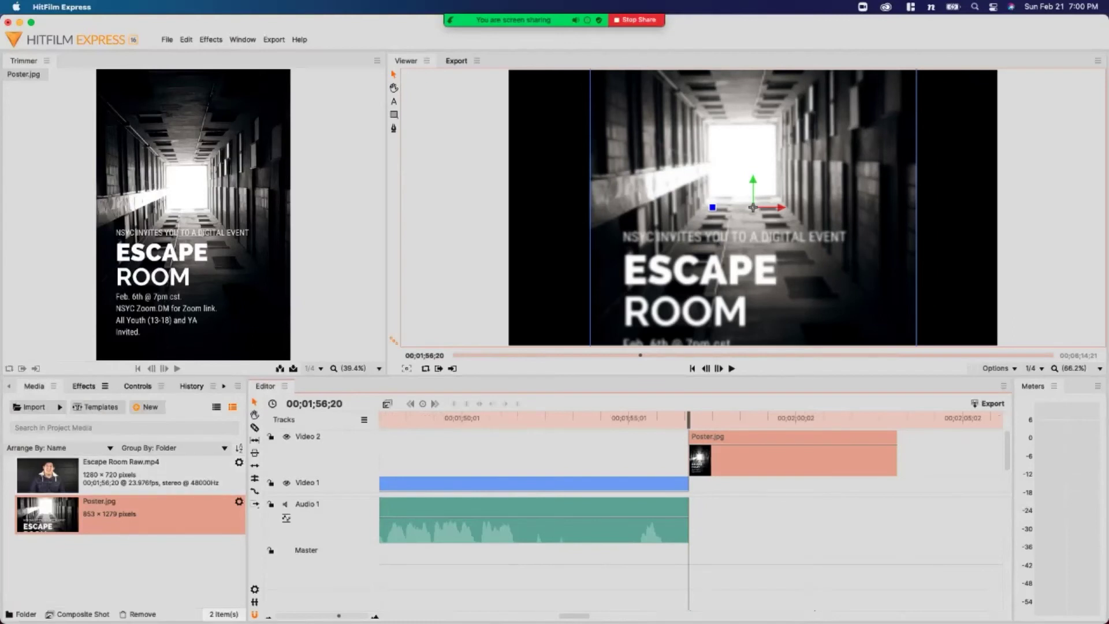
# - Scale the poster to 51% to fit the frame and trim its end to 00;02;00;09
pyautogui.click(137, 386)
pyautogui.moveTo(199, 553); pyautogui.dragTo(171, 553)
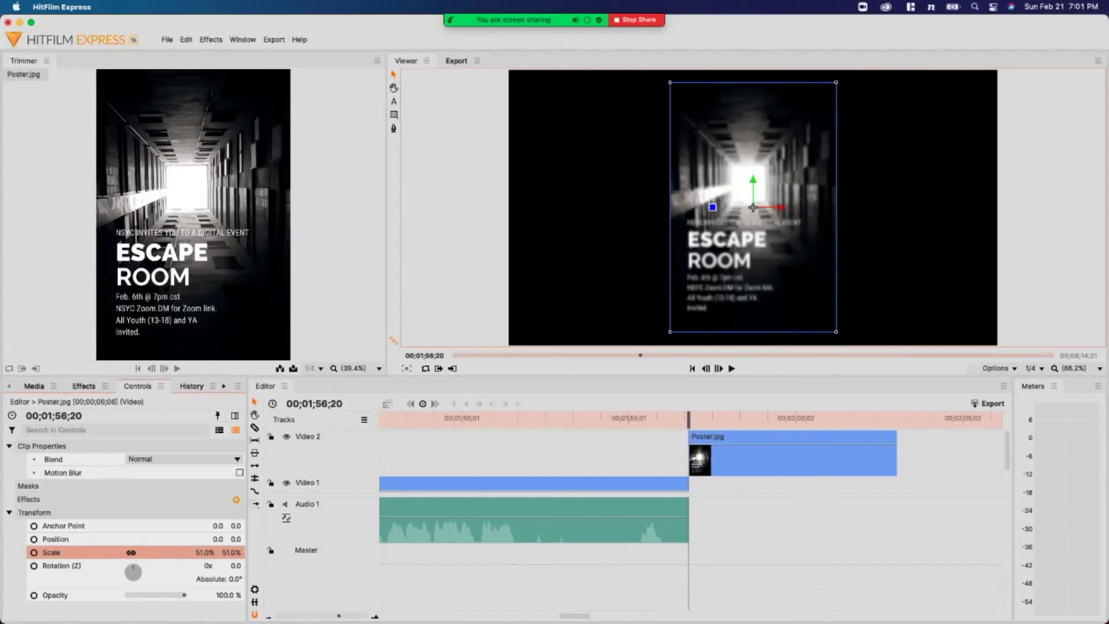
pyautogui.moveTo(689, 417); pyautogui.dragTo(797, 417)
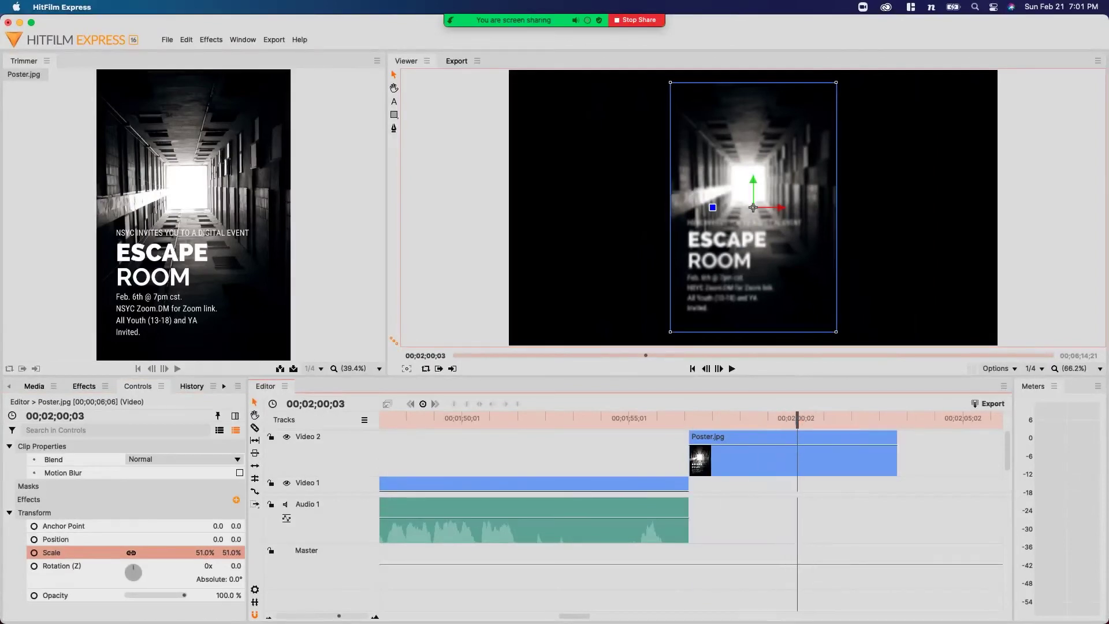
pyautogui.moveTo(896, 457); pyautogui.dragTo(806, 457)
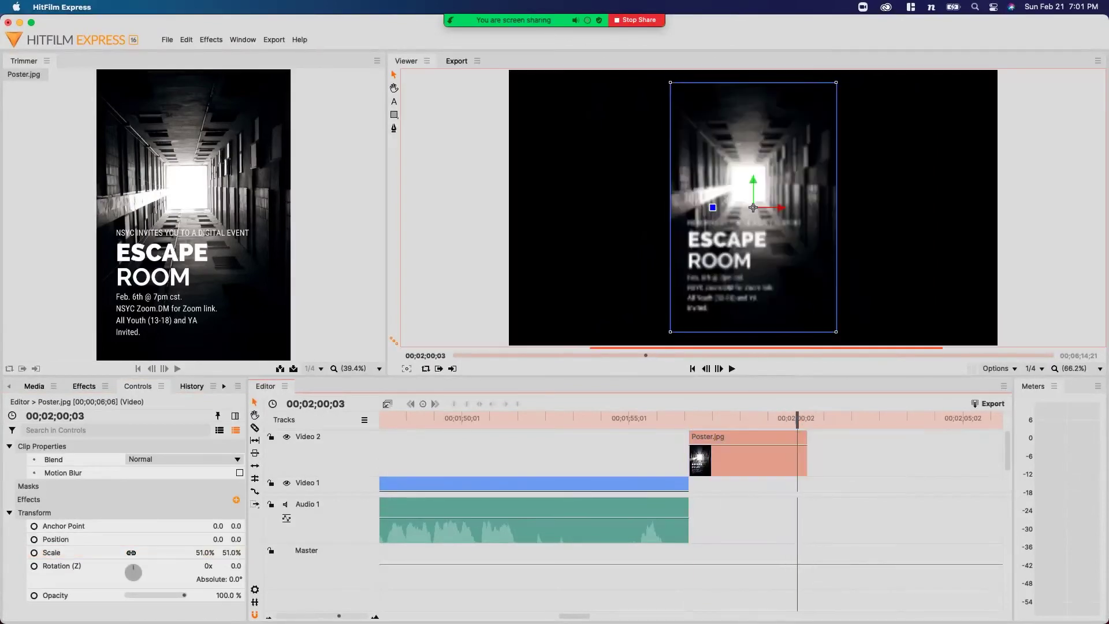
pyautogui.moveTo(798, 418); pyautogui.dragTo(806, 417)
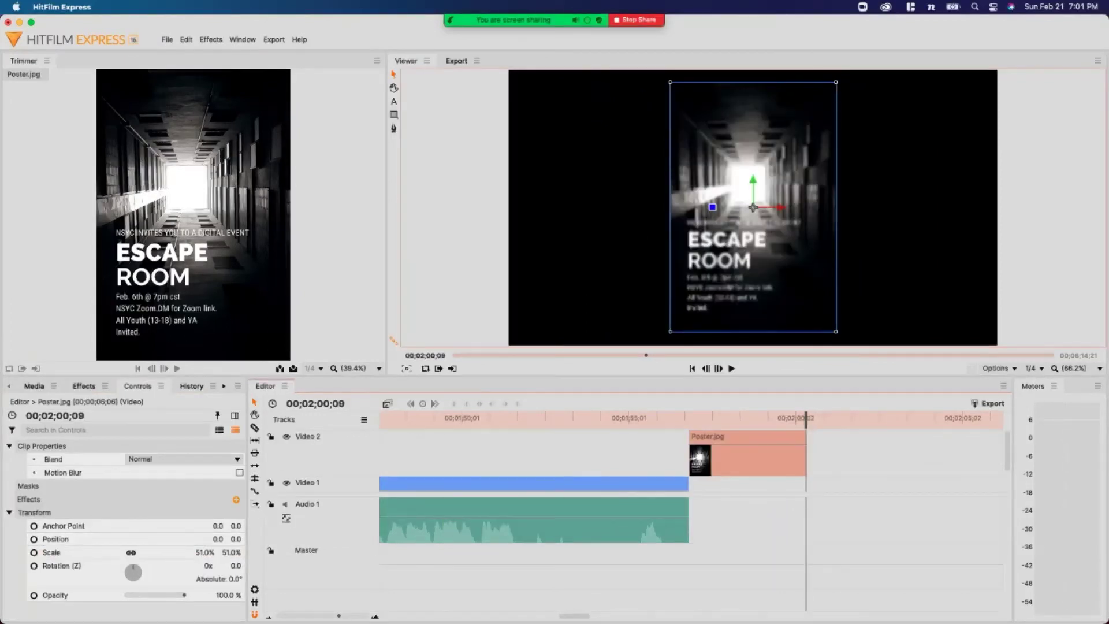
# - Keyframe the poster's scale from 51% at 00;01;56;20 to 66% at 00;02;00;09
pyautogui.moveTo(694, 417); pyautogui.dragTo(689, 417)
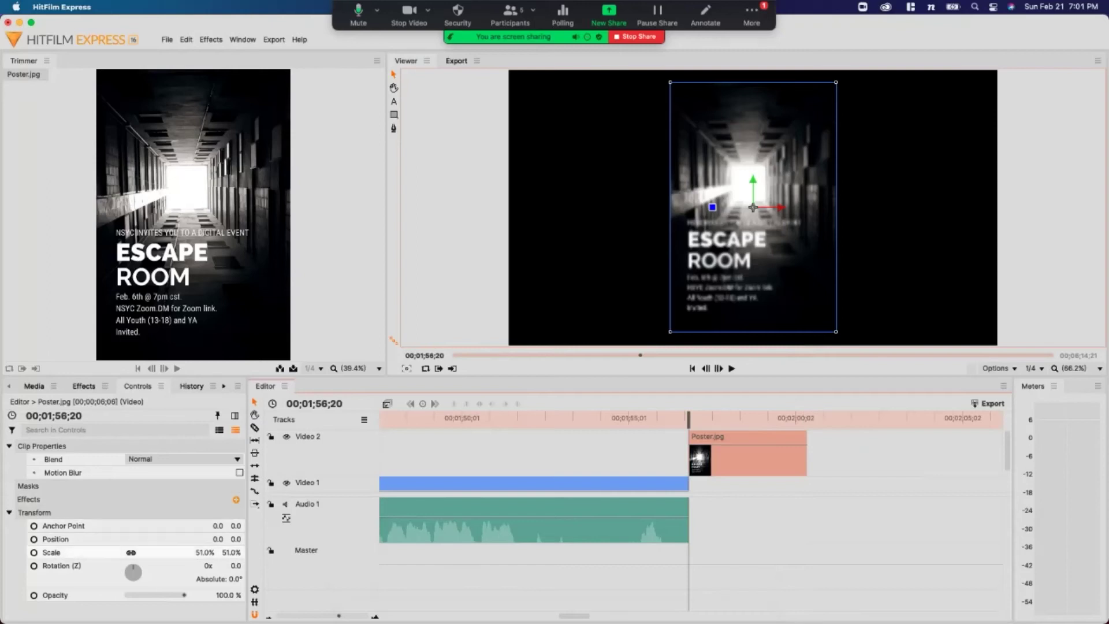
pyautogui.click(34, 552)
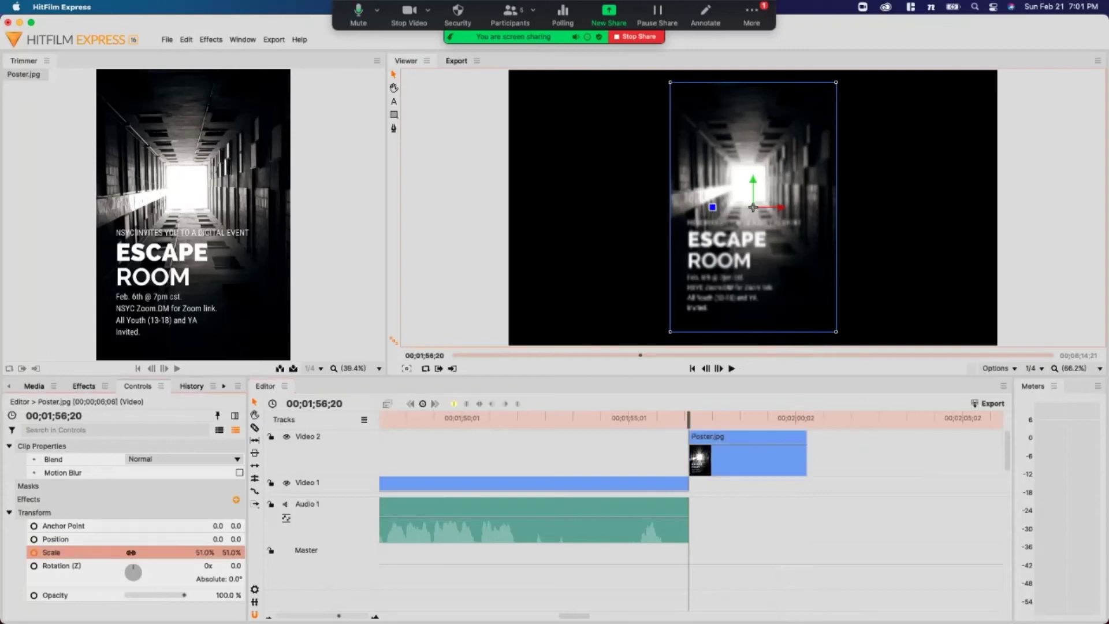
pyautogui.moveTo(710, 418); pyautogui.dragTo(806, 417)
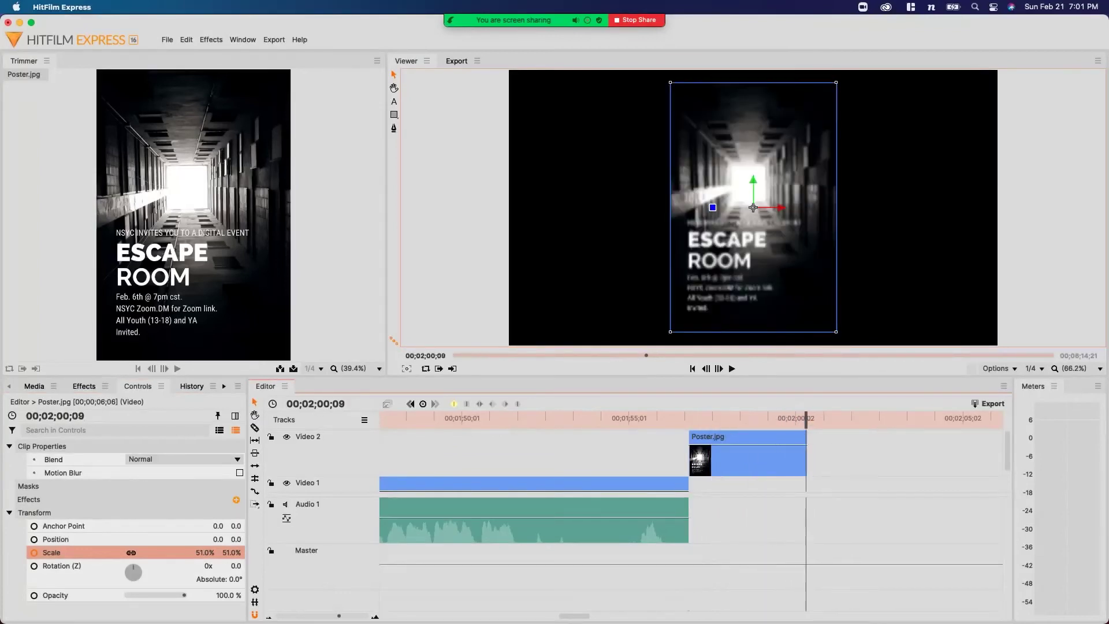
pyautogui.moveTo(205, 552); pyautogui.dragTo(219, 552)
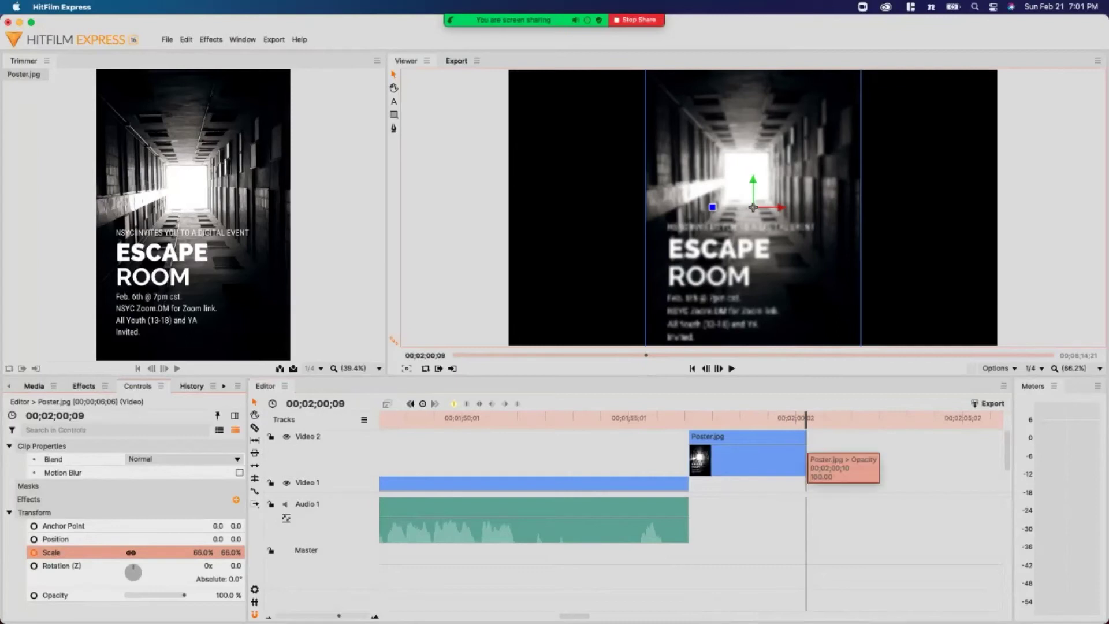
# - Trim the poster's end back slightly and play its zoom animation from the clip's start
pyautogui.moveTo(806, 421); pyautogui.dragTo(759, 421)
pyautogui.moveTo(807, 457); pyautogui.dragTo(798, 457)
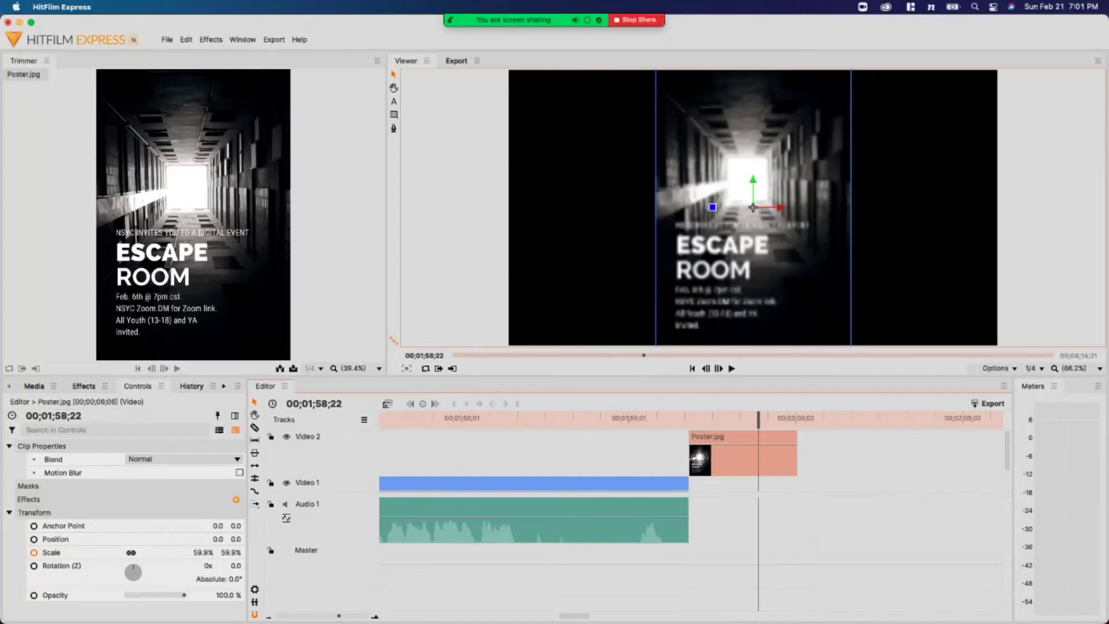
pyautogui.moveTo(759, 417); pyautogui.dragTo(689, 417)
pyautogui.press('space')
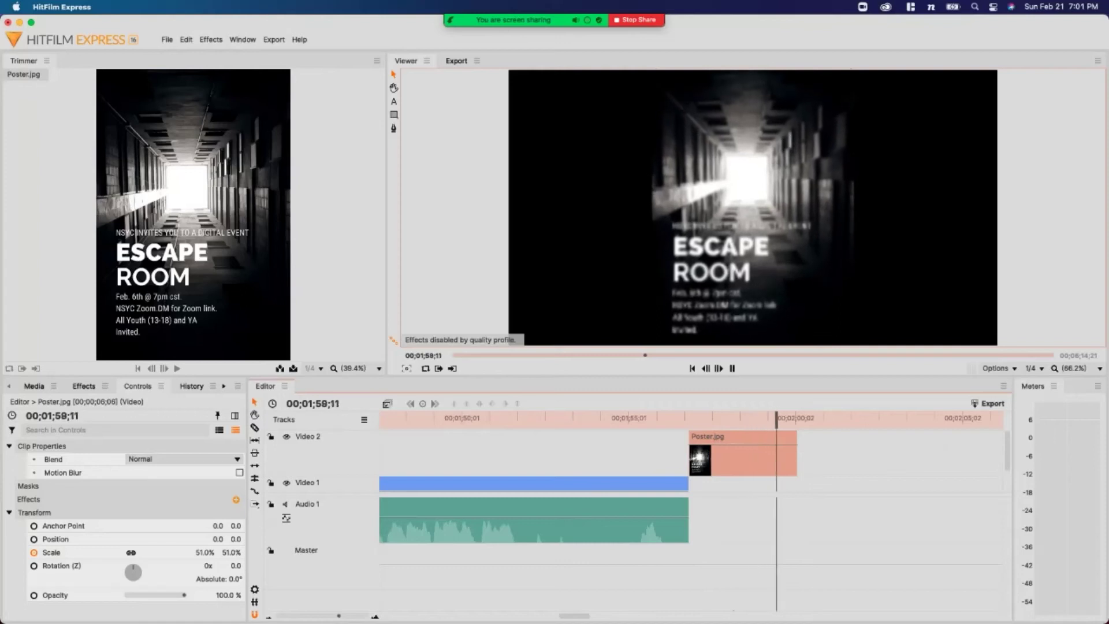
pyautogui.press('space')
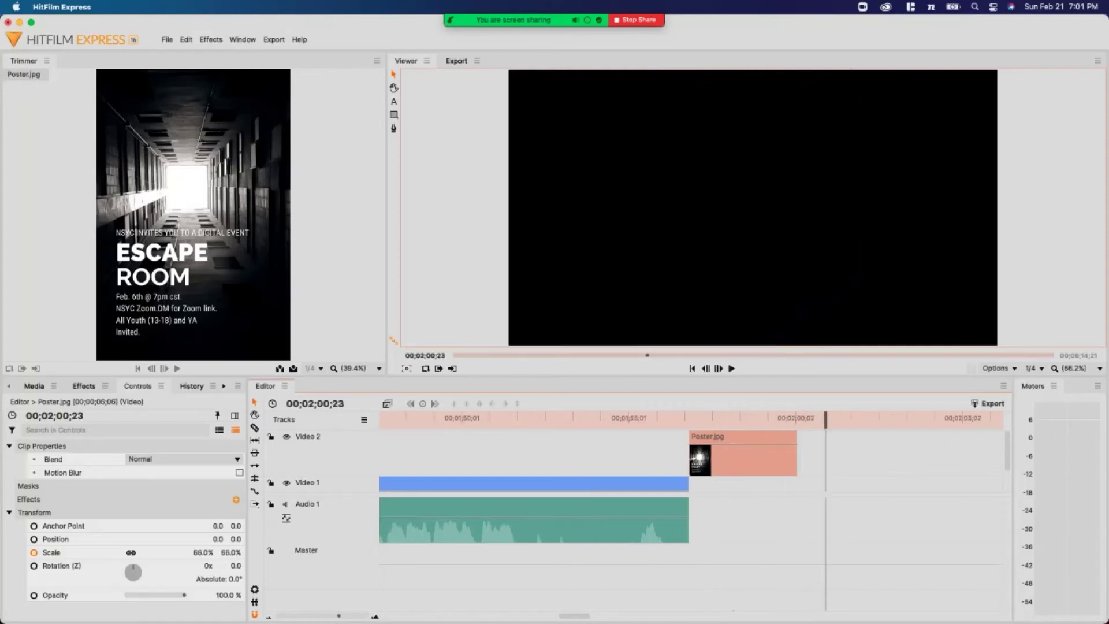
# - Enable position keyframes for the poster near its start, at 00;01;56;21
pyautogui.moveTo(825, 418); pyautogui.dragTo(794, 419)
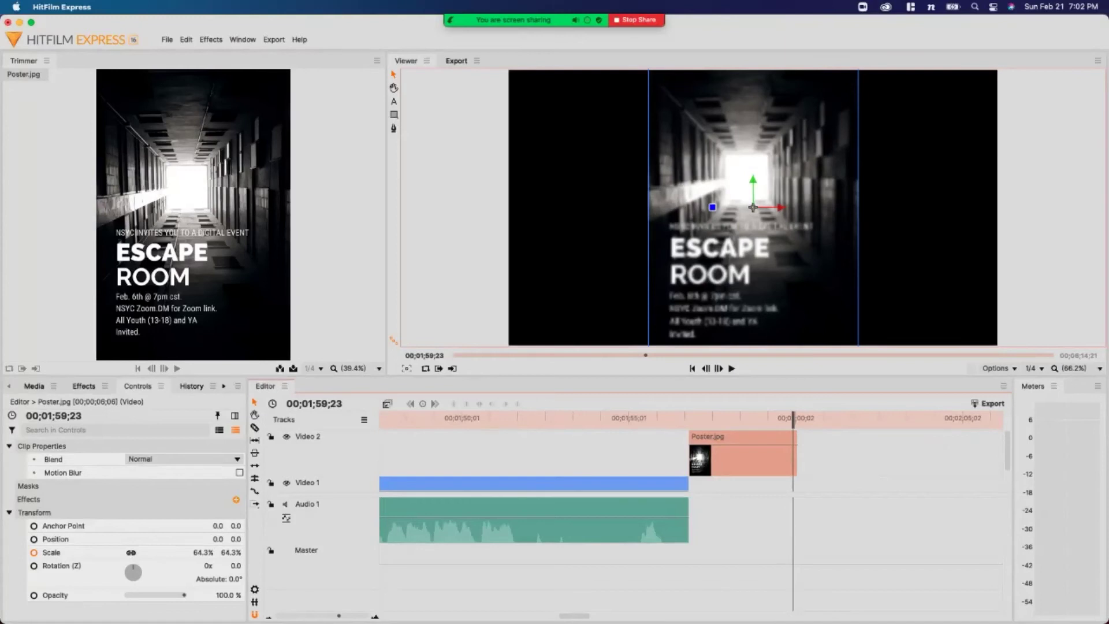
pyautogui.moveTo(793, 418); pyautogui.dragTo(690, 418)
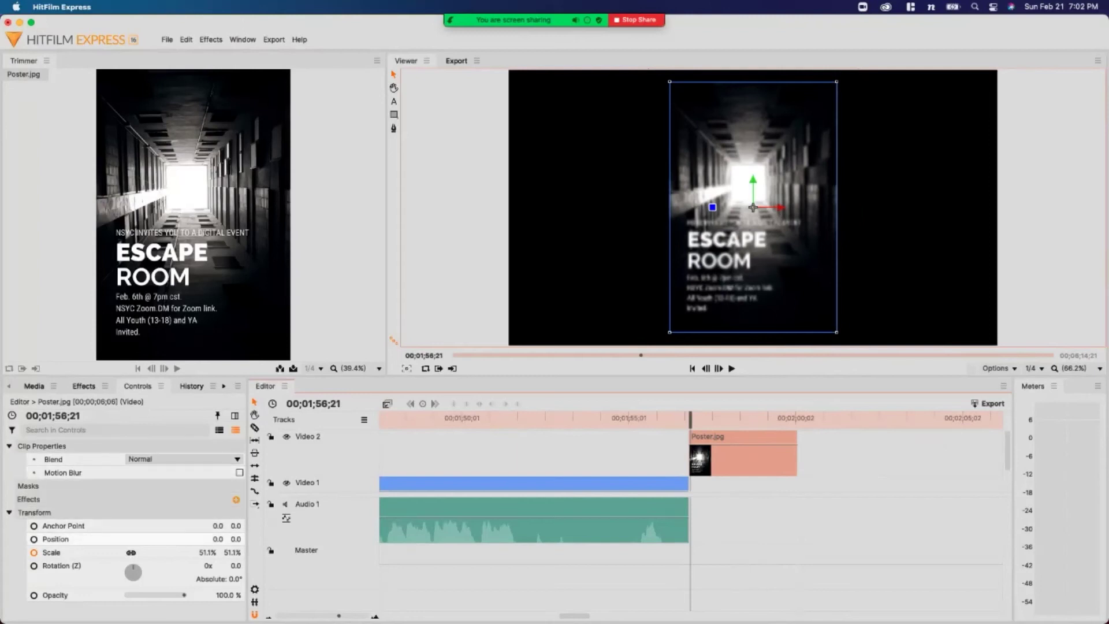
pyautogui.click(87, 539)
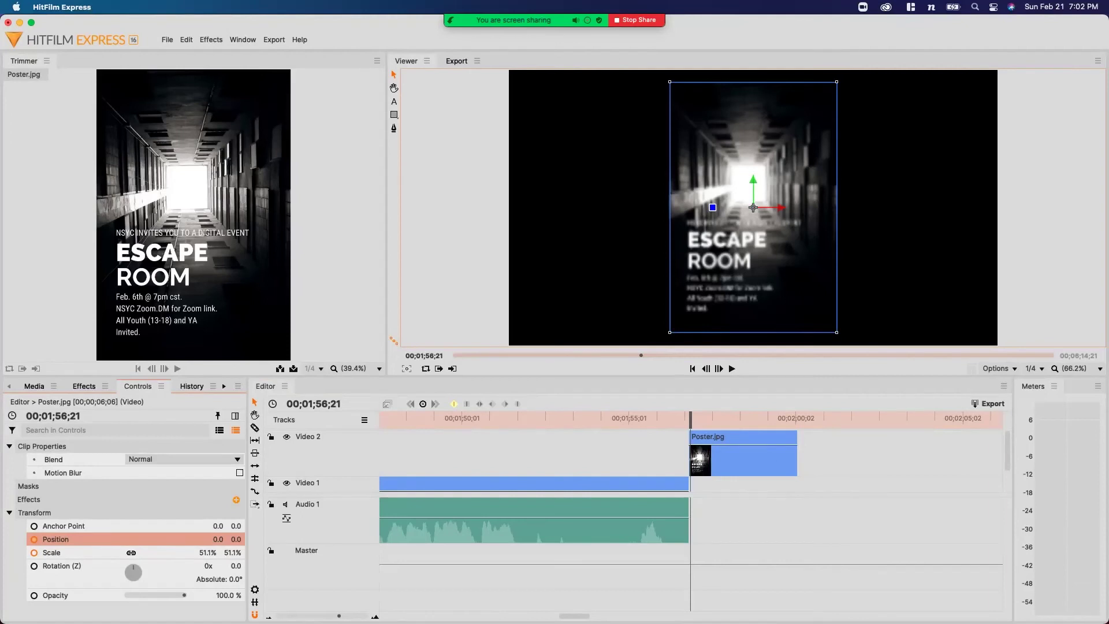
# - At 00;02;00;02, keyframe the poster's vertical position to 435 and its scale to 149.7% to fill the frame with the text
pyautogui.moveTo(692, 418); pyautogui.dragTo(796, 418)
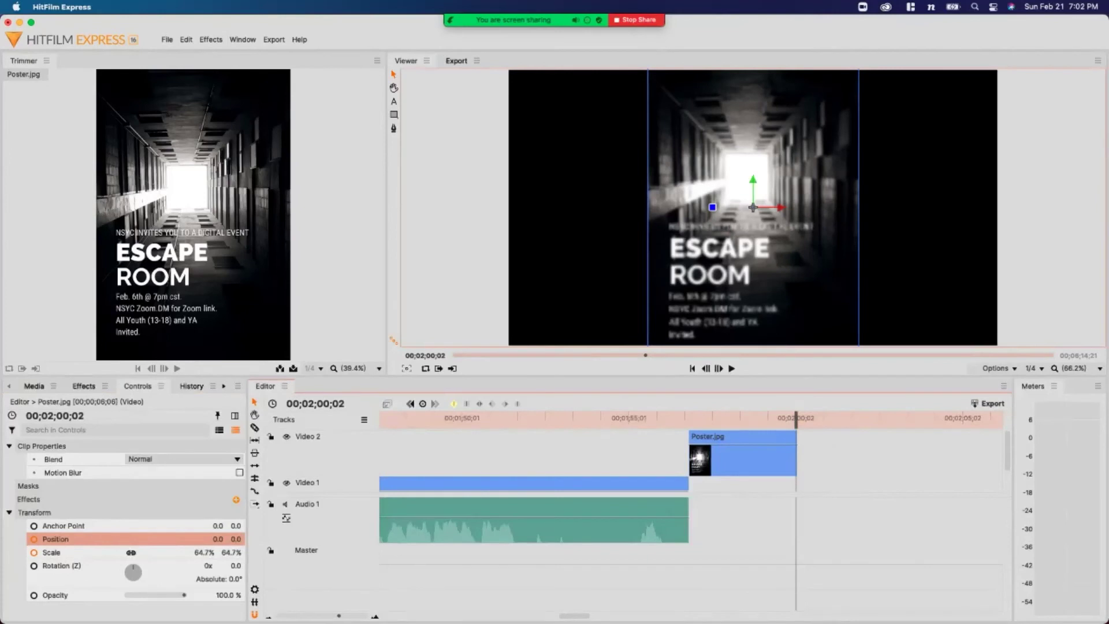
pyautogui.moveTo(217, 539)
pyautogui.mouseDown()
pyautogui.moveTo(192, 540)
pyautogui.moveTo(232, 539)
pyautogui.mouseUp()
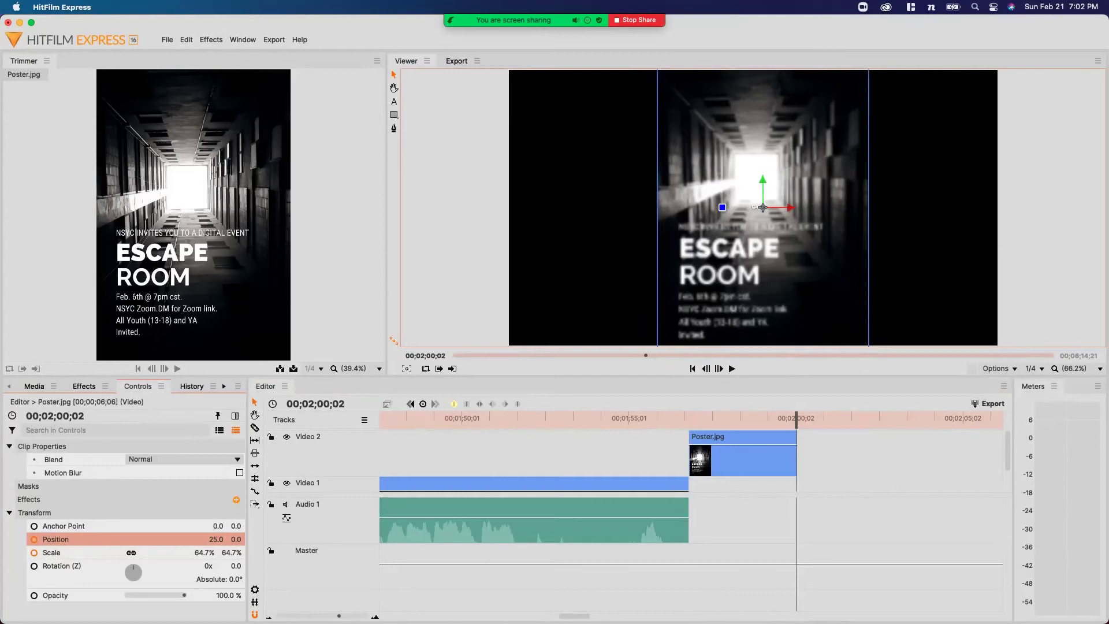
pyautogui.press('super+z')
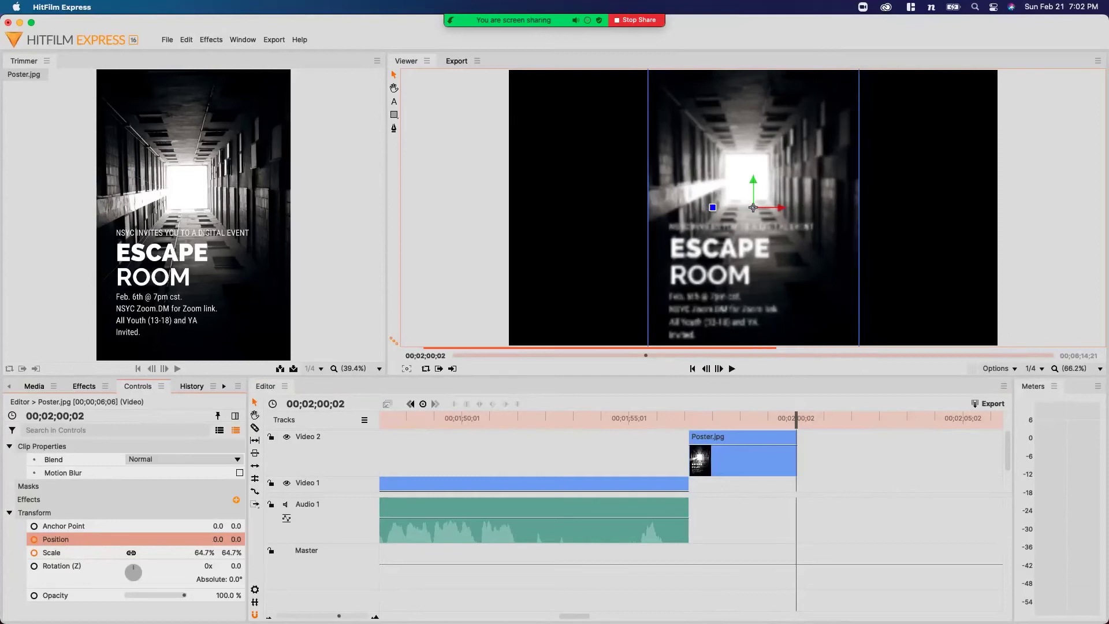
pyautogui.moveTo(235, 539); pyautogui.dragTo(343, 539)
pyautogui.moveTo(204, 552); pyautogui.dragTo(372, 539)
pyautogui.moveTo(204, 552); pyautogui.dragTo(236, 539)
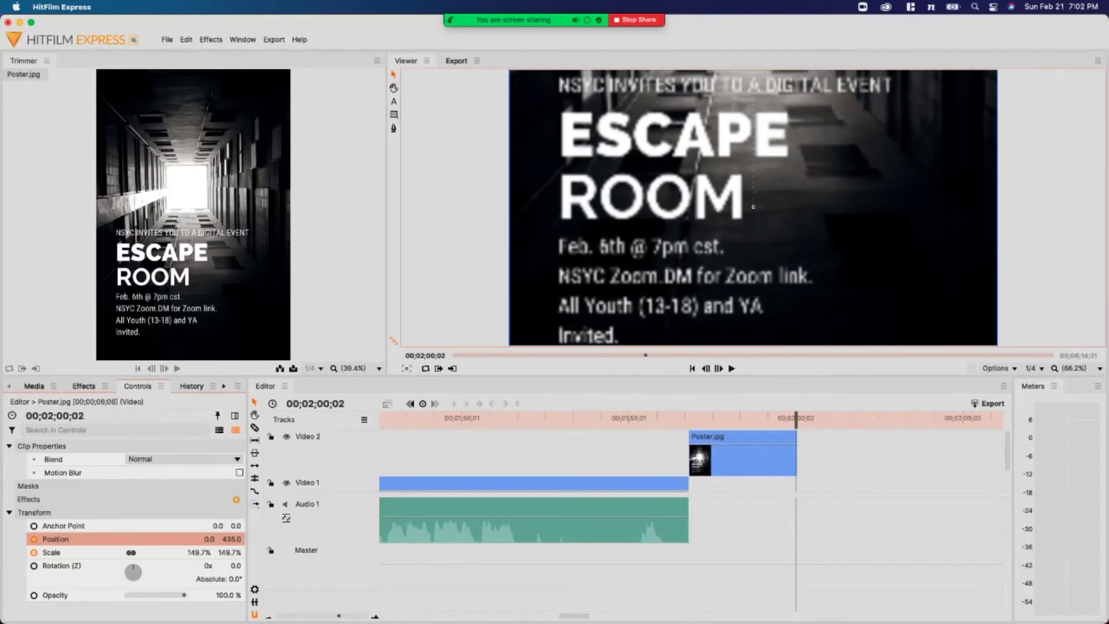
# - Extend the end of the poster clip on Video 2 by several seconds beyond its final keyframes
pyautogui.moveTo(796, 419); pyautogui.dragTo(751, 420)
pyautogui.moveTo(796, 453); pyautogui.dragTo(946, 454)
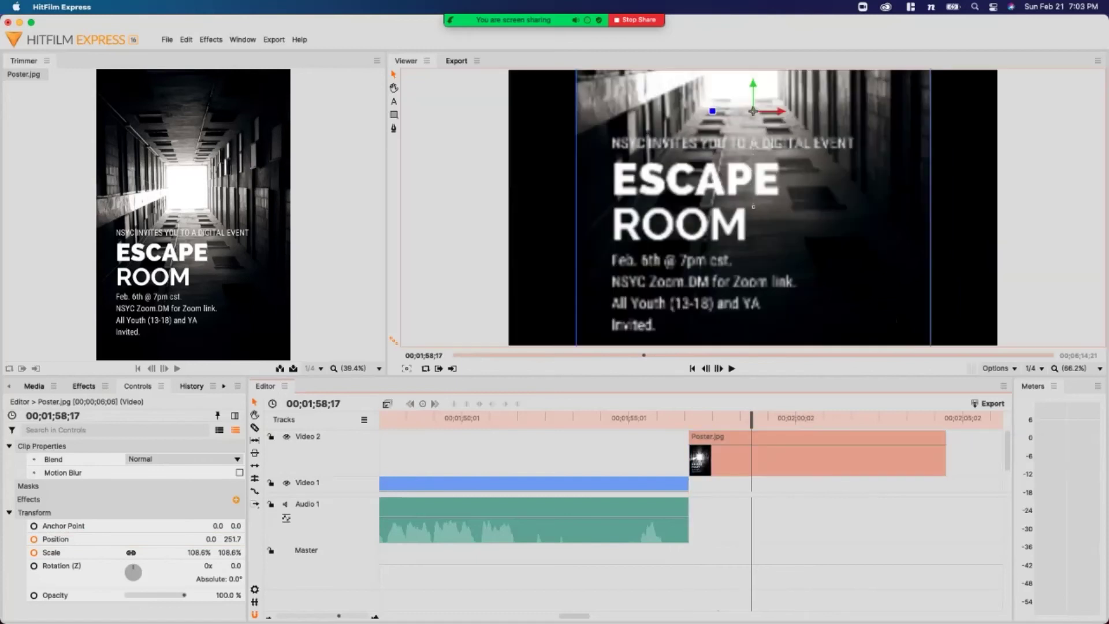
# - Undo the last extension of the poster clip and return the playhead to 00;01;57;09
pyautogui.moveTo(751, 420); pyautogui.dragTo(728, 421)
pyautogui.press('super+z')
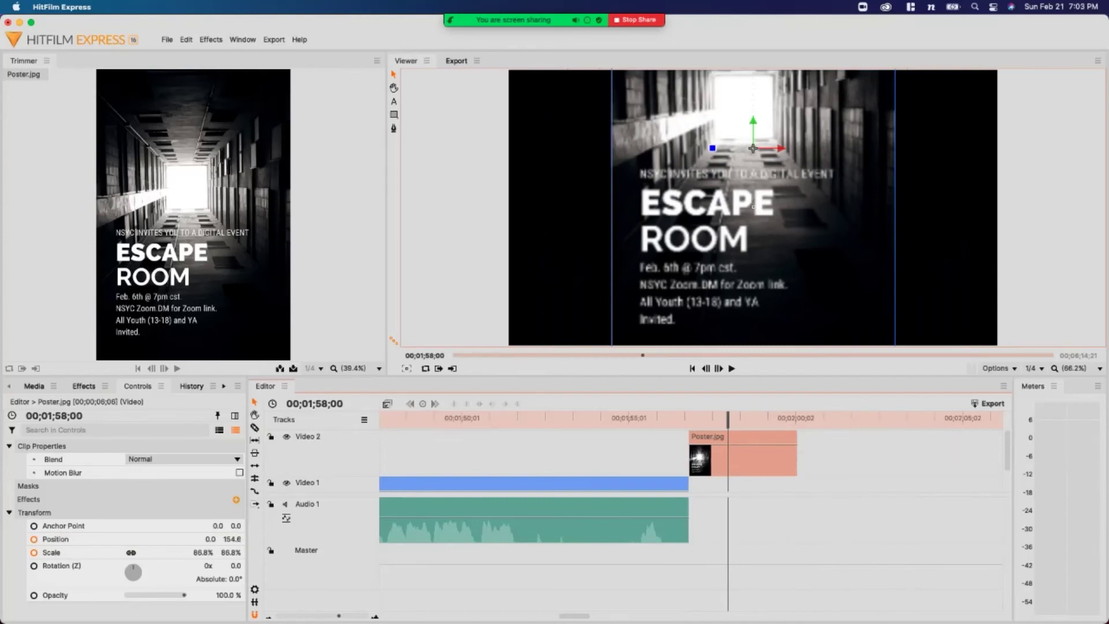
pyautogui.moveTo(729, 421)
pyautogui.mouseDown()
pyautogui.moveTo(706, 420)
pyautogui.moveTo(794, 421)
pyautogui.moveTo(686, 421)
pyautogui.moveTo(708, 421)
pyautogui.mouseUp()
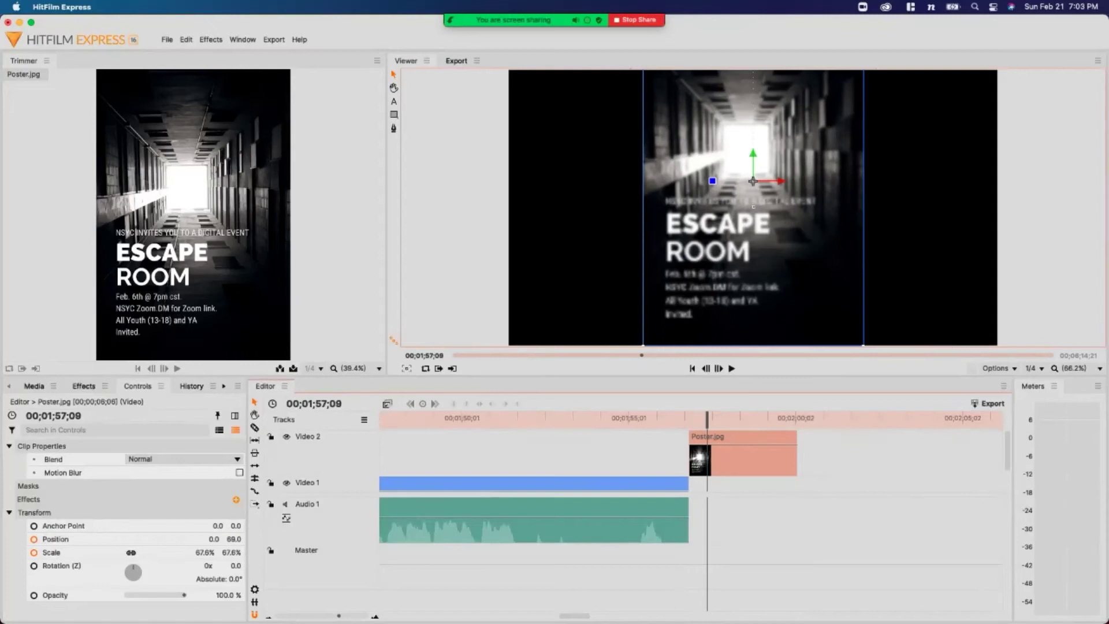
# - Close the video editor without saving the modified project
pyautogui.press('super+q')
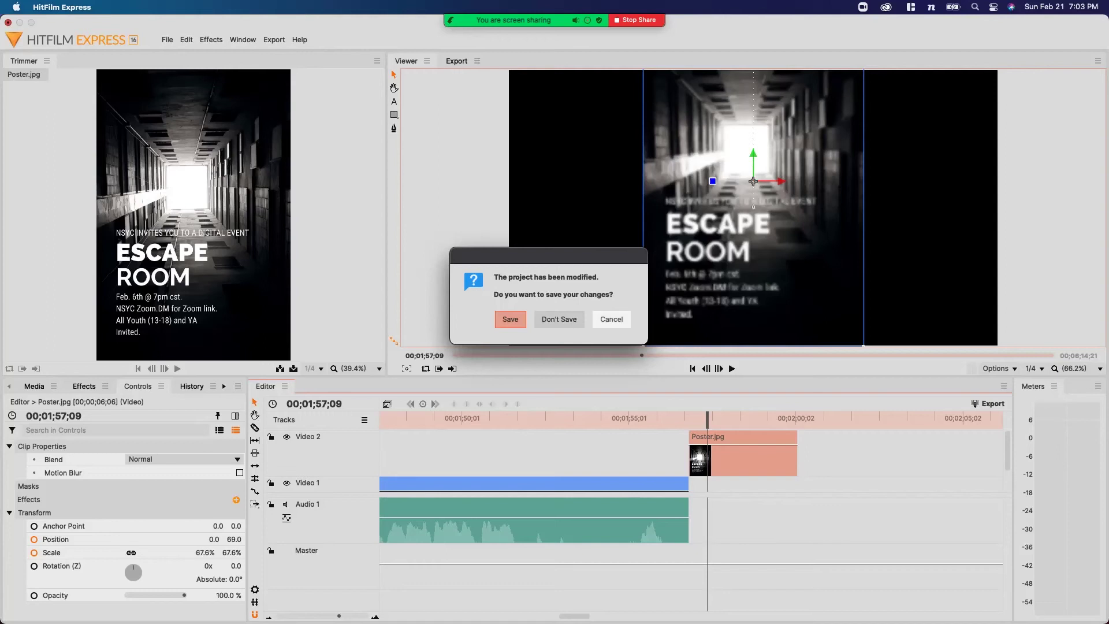
pyautogui.click(611, 319)
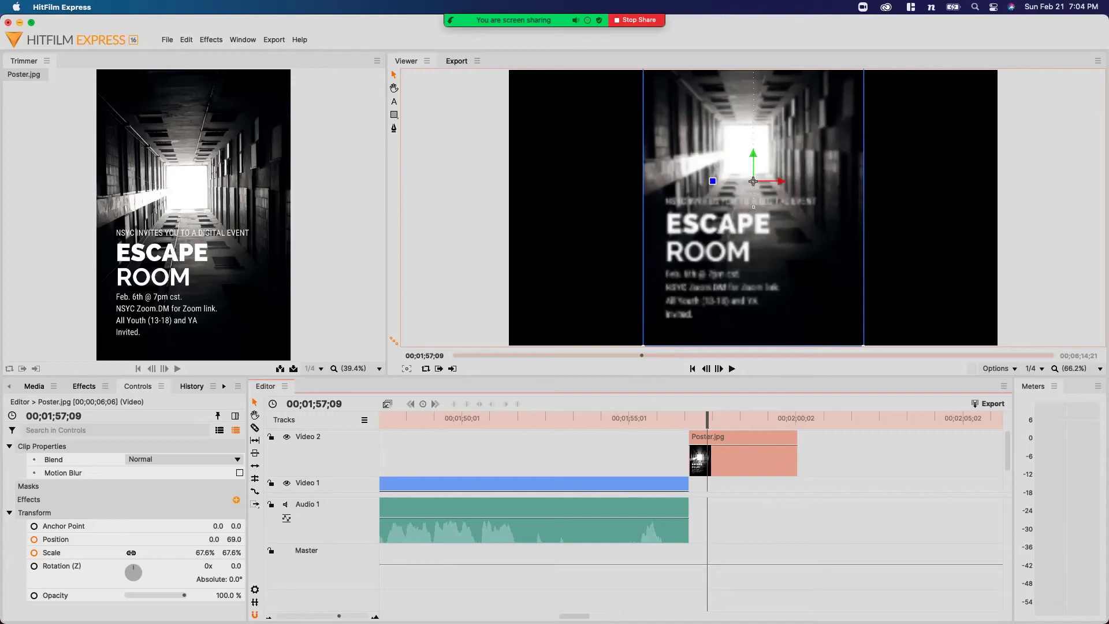
pyautogui.click(9, 22)
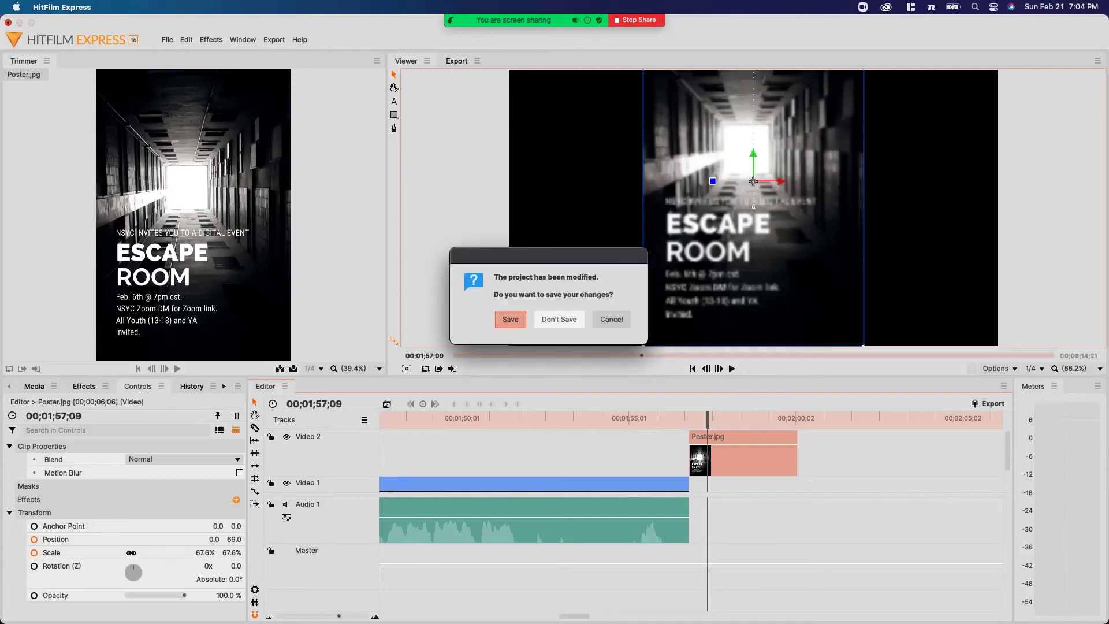
pyautogui.click(559, 318)
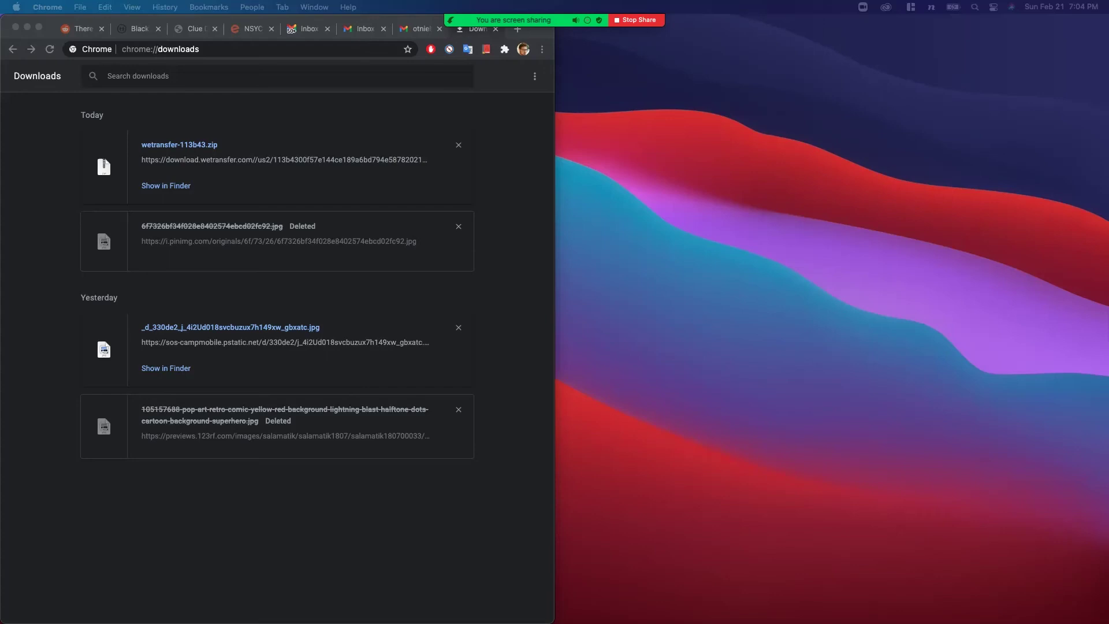
# - Bring the QuickTime Player promo video window onto the shared desktop and examine the file's info, including its dimensions and duration
pyautogui.moveTo(1108, 119); pyautogui.dragTo(452, 96)
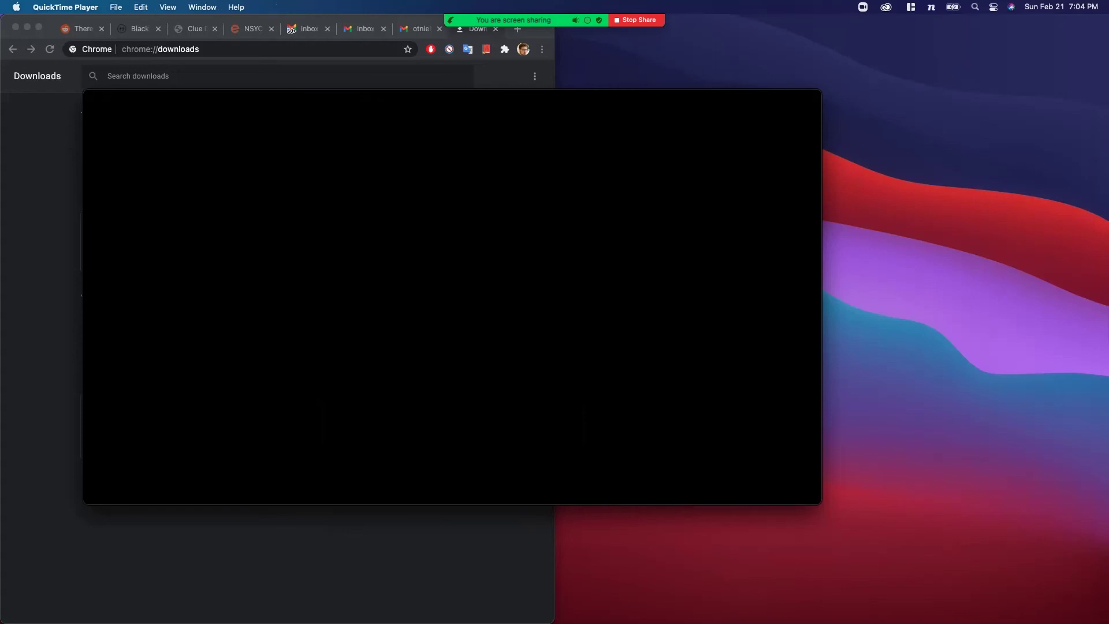
pyautogui.press('super+i')
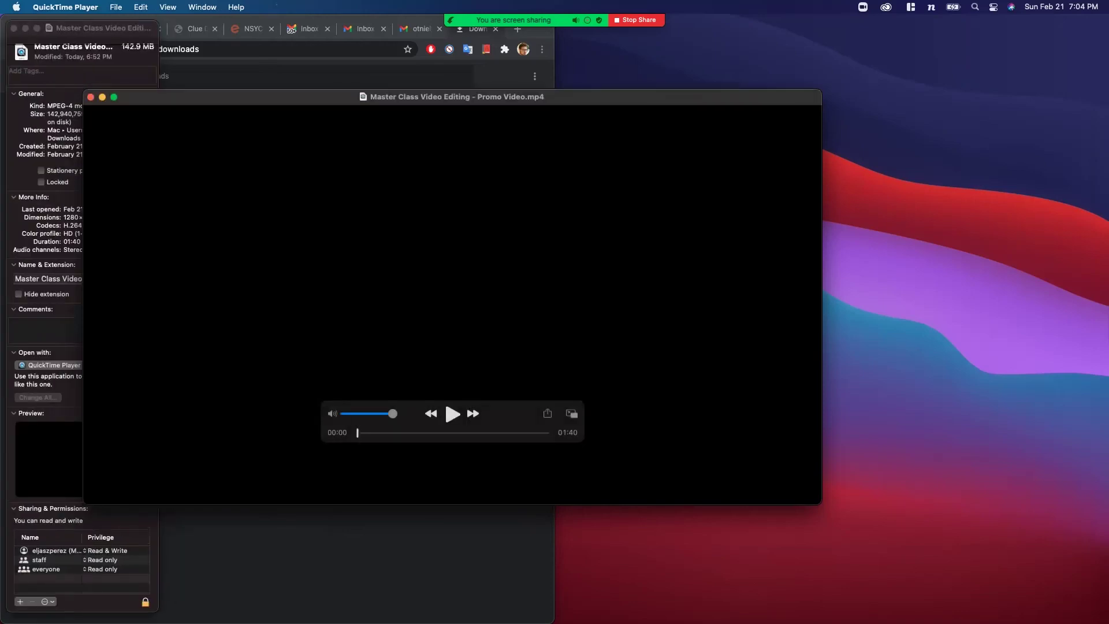
pyautogui.press('super+Tab')
pyautogui.moveTo(452, 96); pyautogui.dragTo(576, 86)
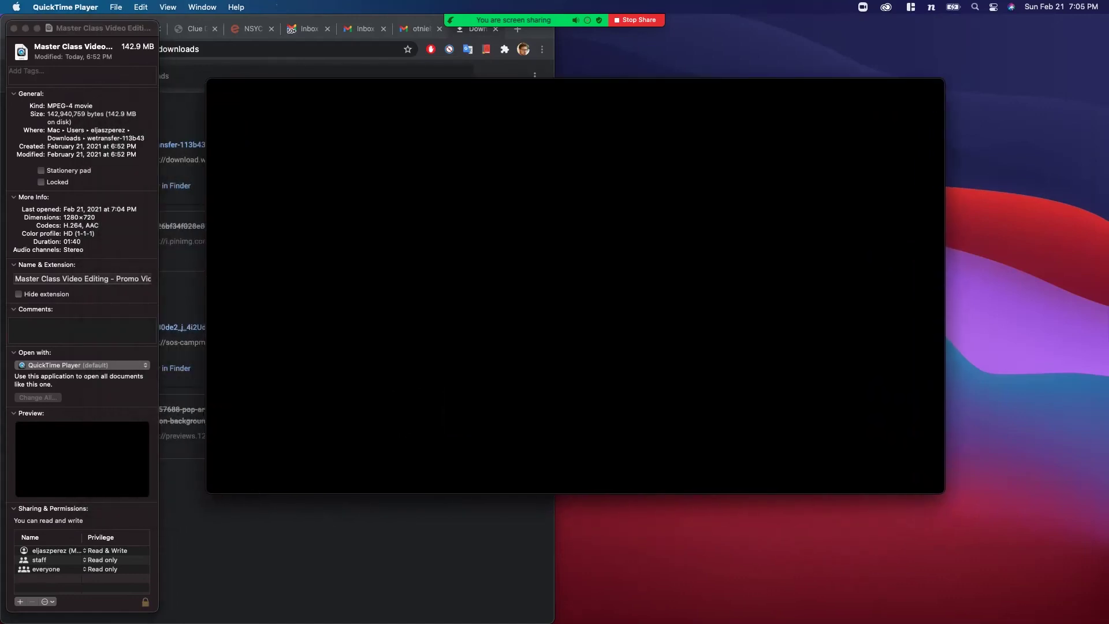
pyautogui.moveTo(64, 217)
pyautogui.mouseDown()
pyautogui.moveTo(96, 217)
pyautogui.moveTo(67, 218)
pyautogui.mouseUp()
# - Close the file info window and show the Master Class Video Editing promo video full screen
pyautogui.press('super+w')
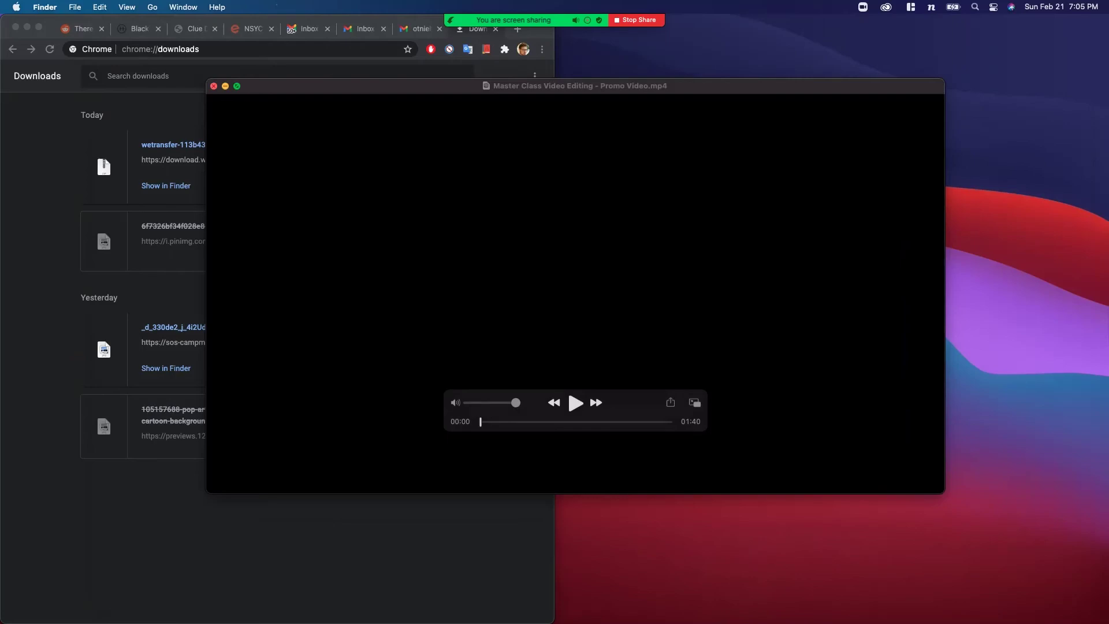
pyautogui.click(237, 86)
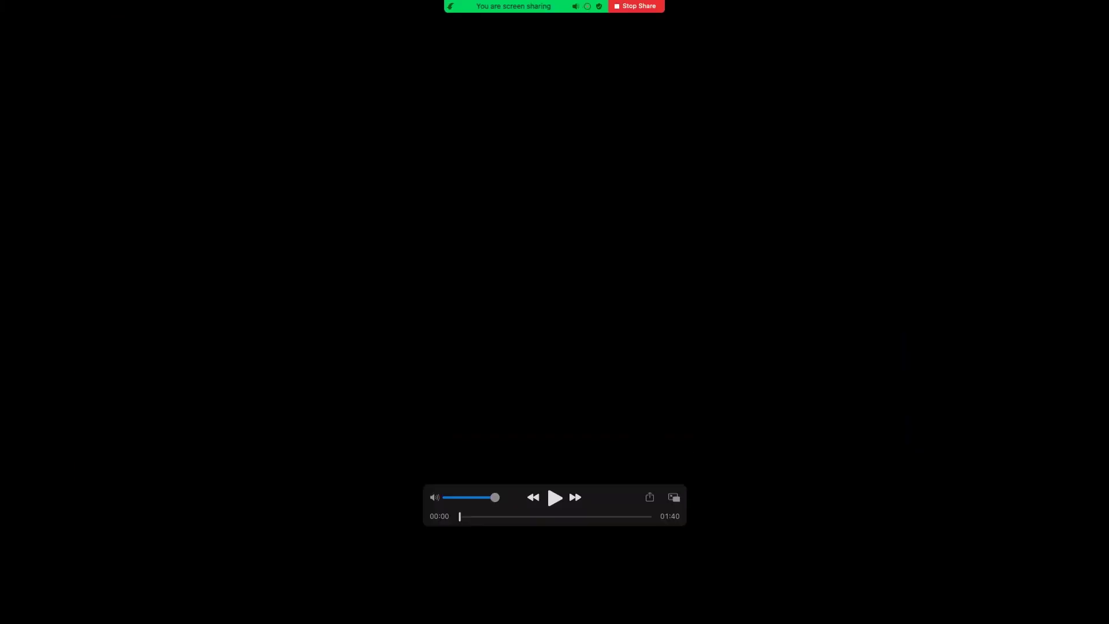